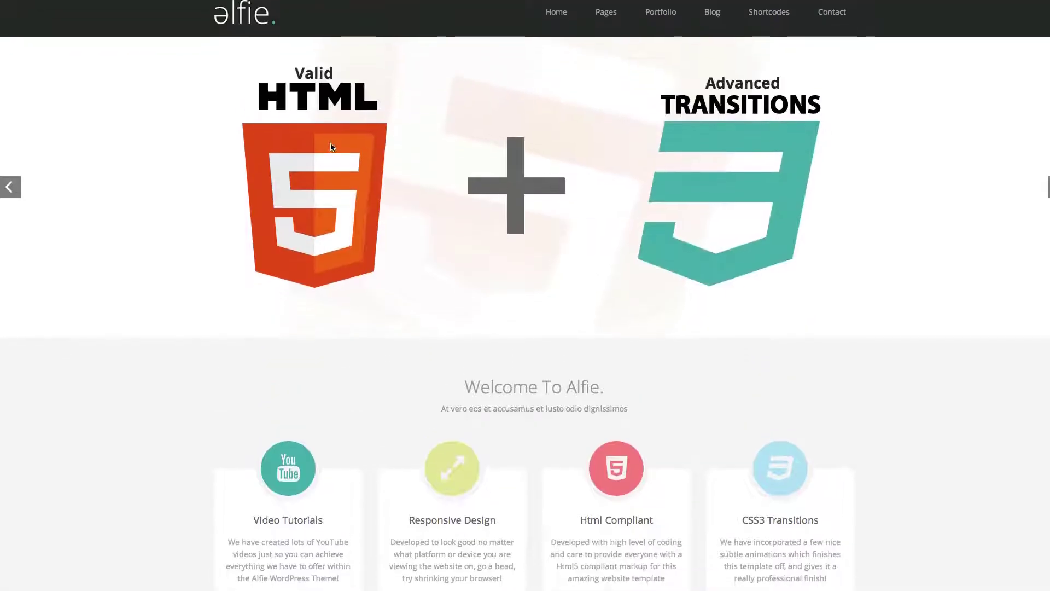
- Advance the Alfie demo's hero slider and browse the Welcome, Portfolio, Clients and footer sections
{"action": "left_click", "coordinate": [10, 186]}
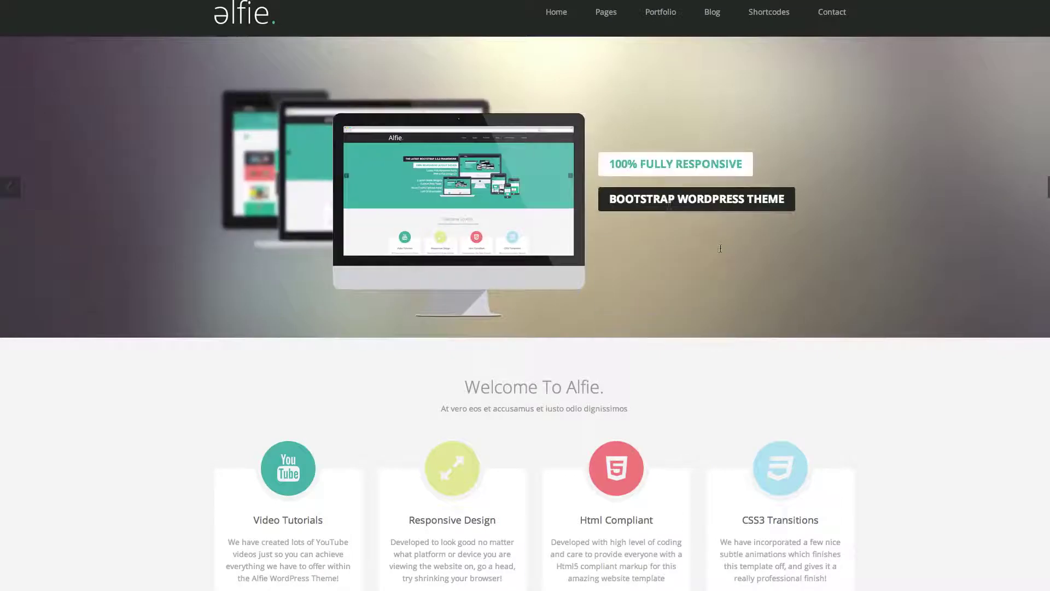
{"action": "scroll", "coordinate": [806, 280], "scroll_direction": "down", "scroll_amount": 4}
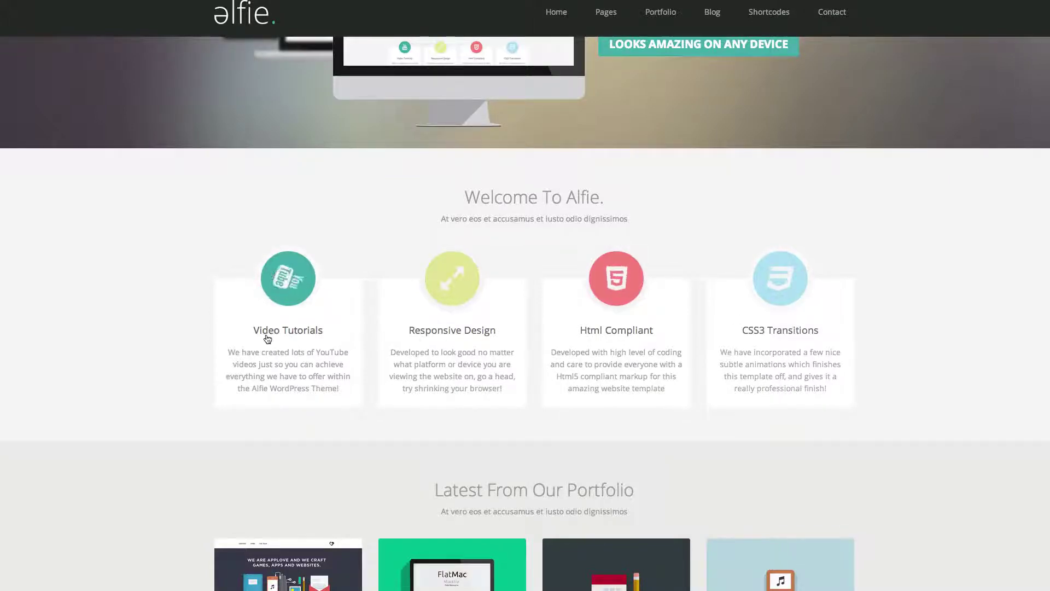
{"action": "scroll", "coordinate": [270, 338], "scroll_direction": "down", "scroll_amount": 4}
{"action": "scroll", "coordinate": [881, 315], "scroll_direction": "down", "scroll_amount": 7}
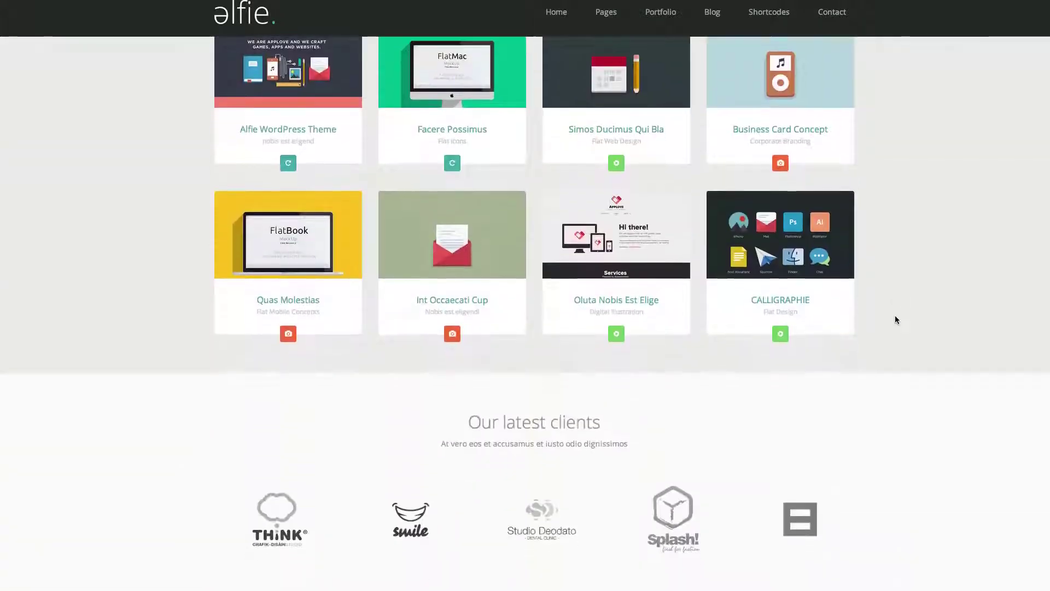
{"action": "scroll", "coordinate": [912, 290], "scroll_direction": "up", "scroll_amount": 4}
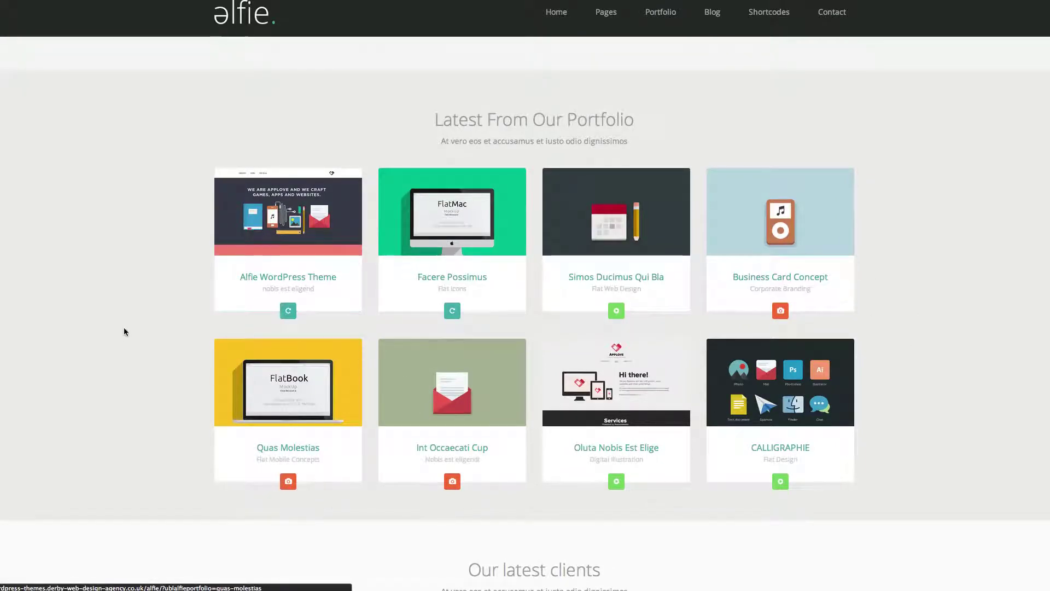
{"action": "scroll", "coordinate": [124, 328], "scroll_direction": "down", "scroll_amount": 3}
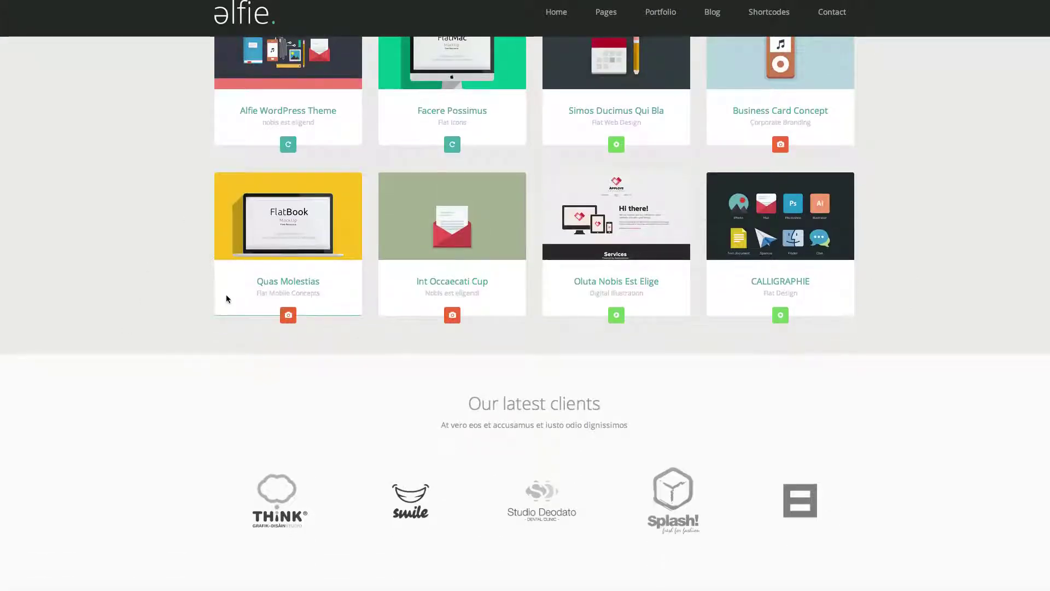
{"action": "scroll", "coordinate": [188, 307], "scroll_direction": "down", "scroll_amount": 3}
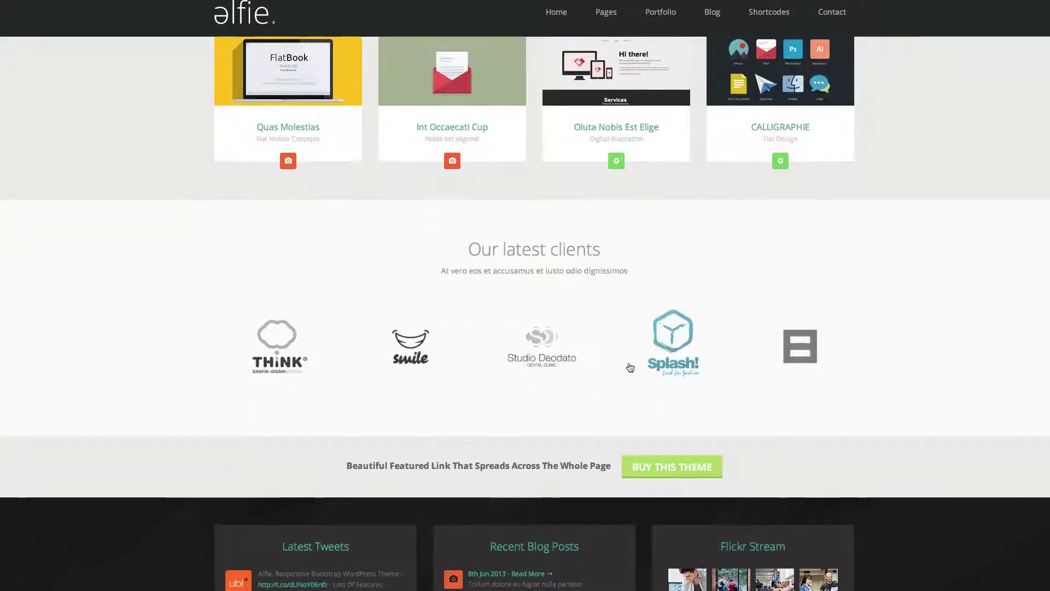
{"action": "scroll", "coordinate": [198, 408], "scroll_direction": "down", "scroll_amount": 2}
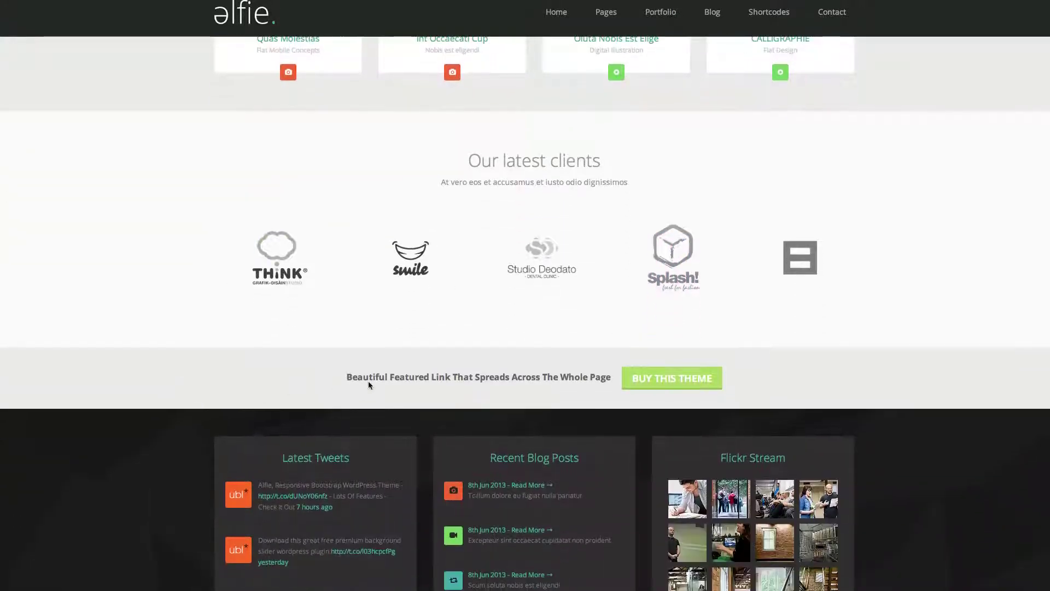
{"action": "scroll", "coordinate": [793, 365], "scroll_direction": "down", "scroll_amount": 2}
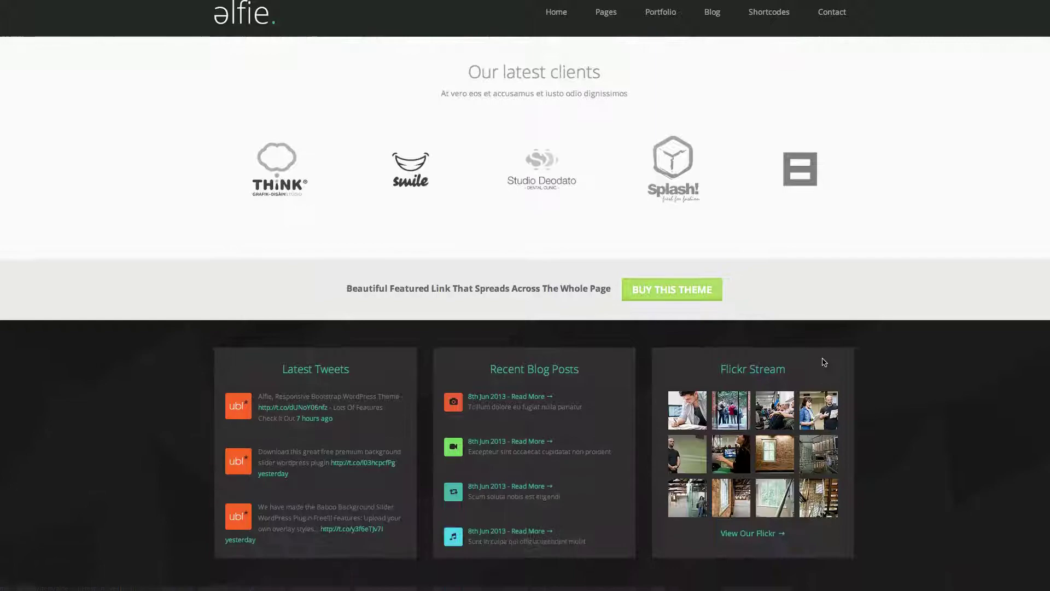
{"action": "scroll", "coordinate": [863, 363], "scroll_direction": "up", "scroll_amount": 15}
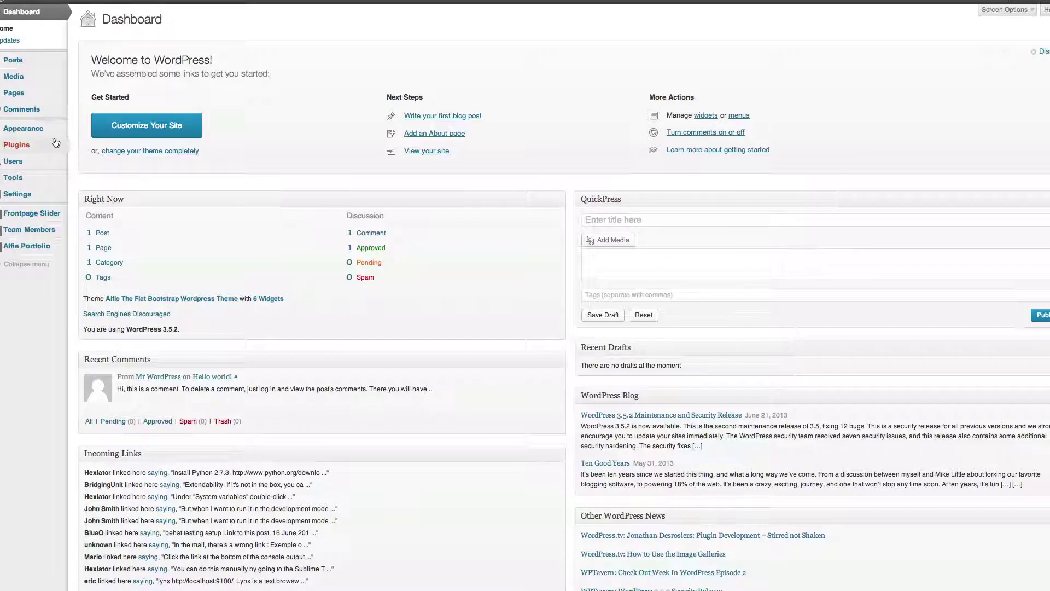
- Move the Sample Page to the trash
{"action": "mouse_move", "coordinate": [46, 138]}
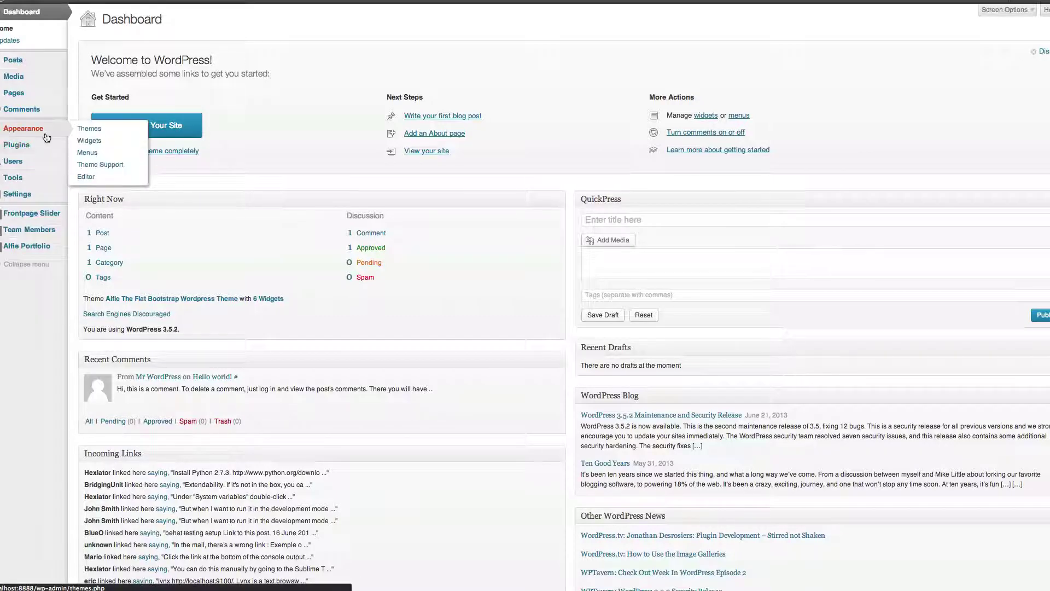
{"action": "left_click", "coordinate": [27, 92]}
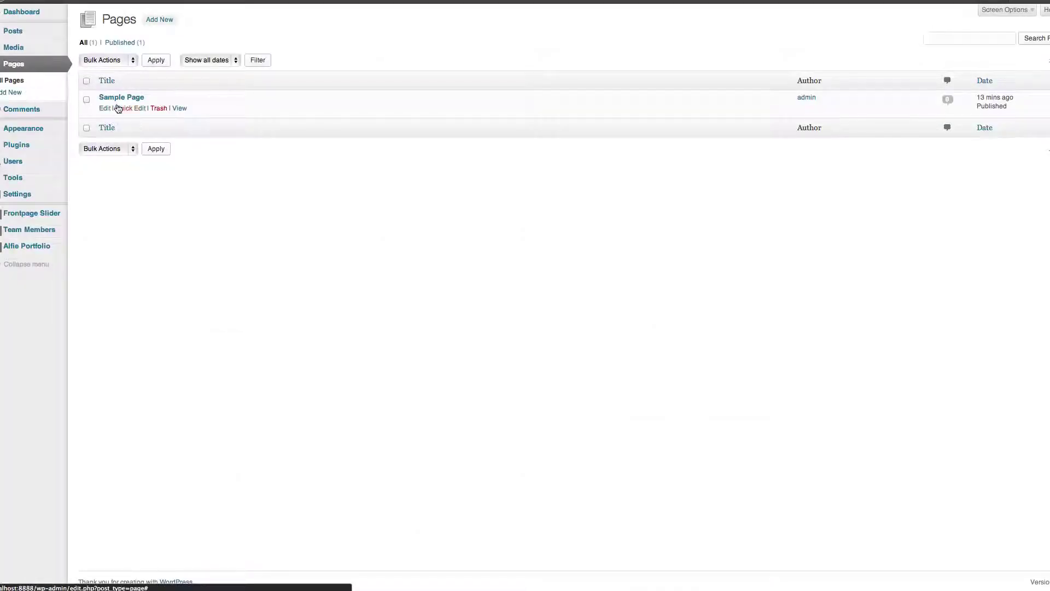
{"action": "left_click", "coordinate": [159, 109]}
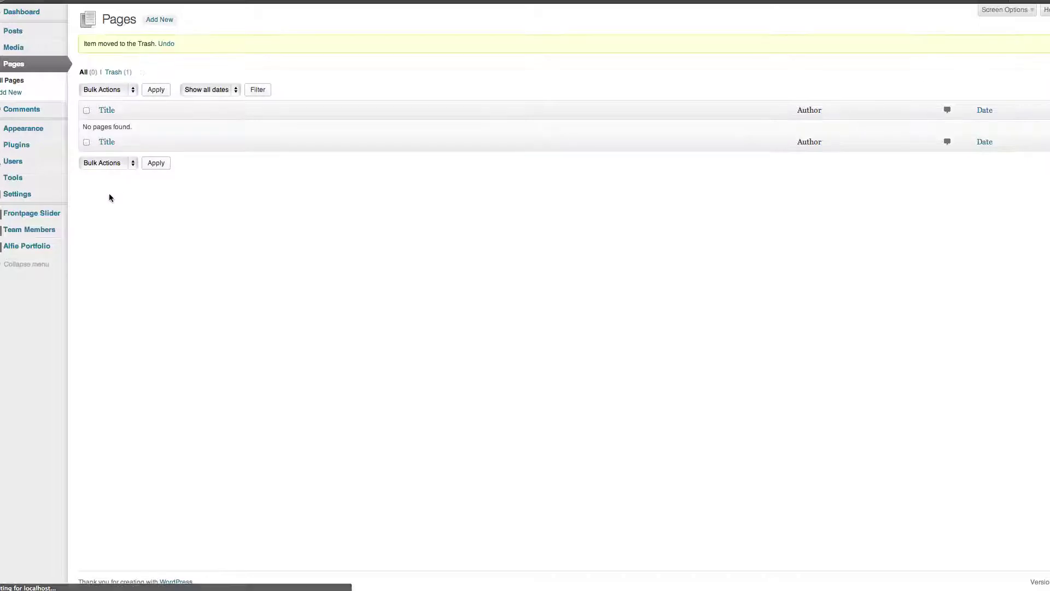
- Create a new page titled 'Home' and insert a Page Layout block in the Visual editor
{"action": "left_click", "coordinate": [33, 96]}
{"action": "type", "text": "Home"}
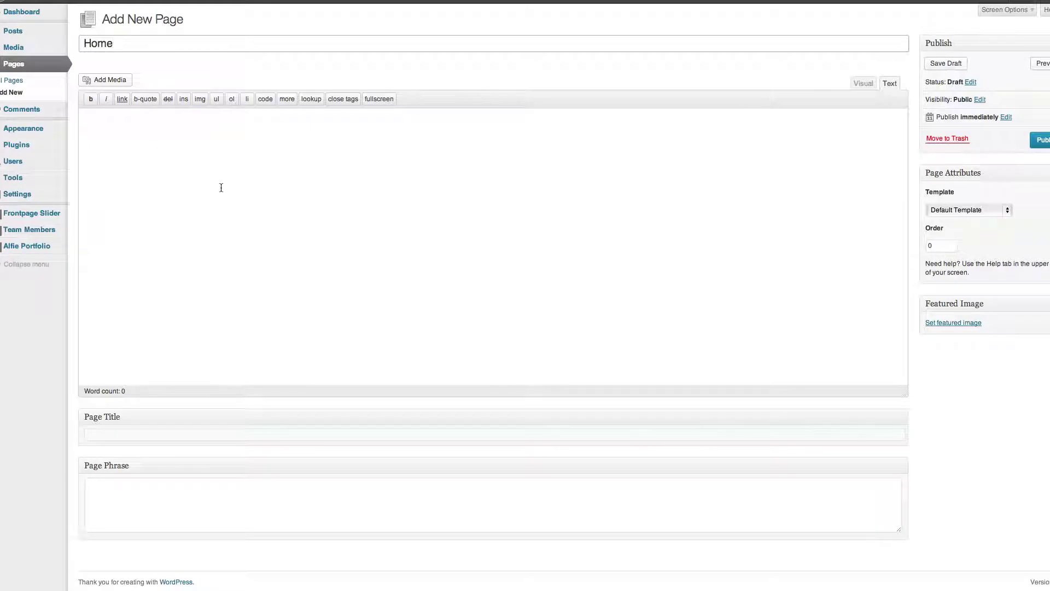
{"action": "left_click", "coordinate": [858, 90]}
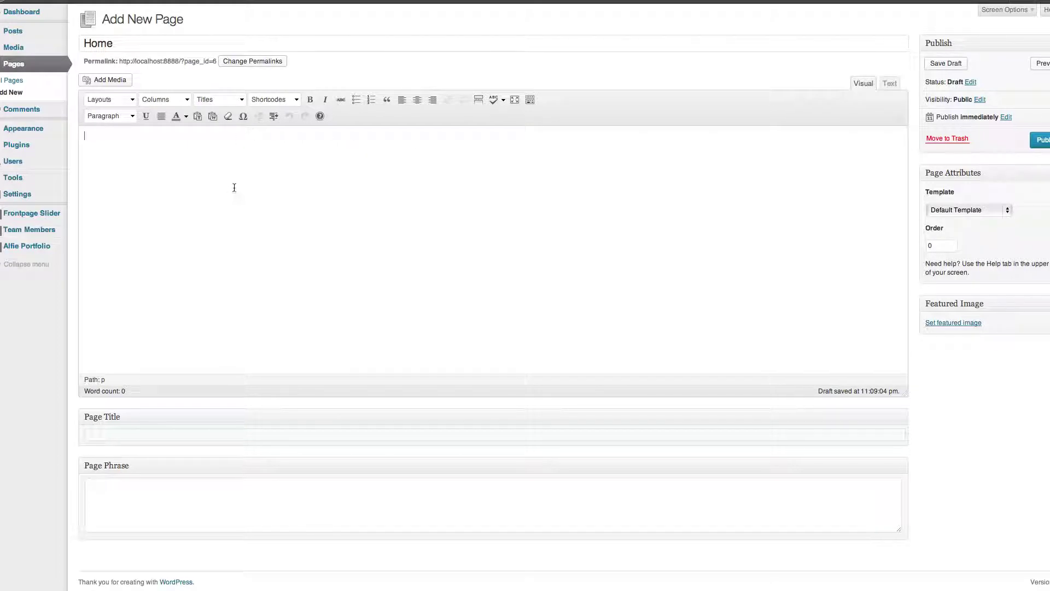
{"action": "left_click", "coordinate": [128, 101]}
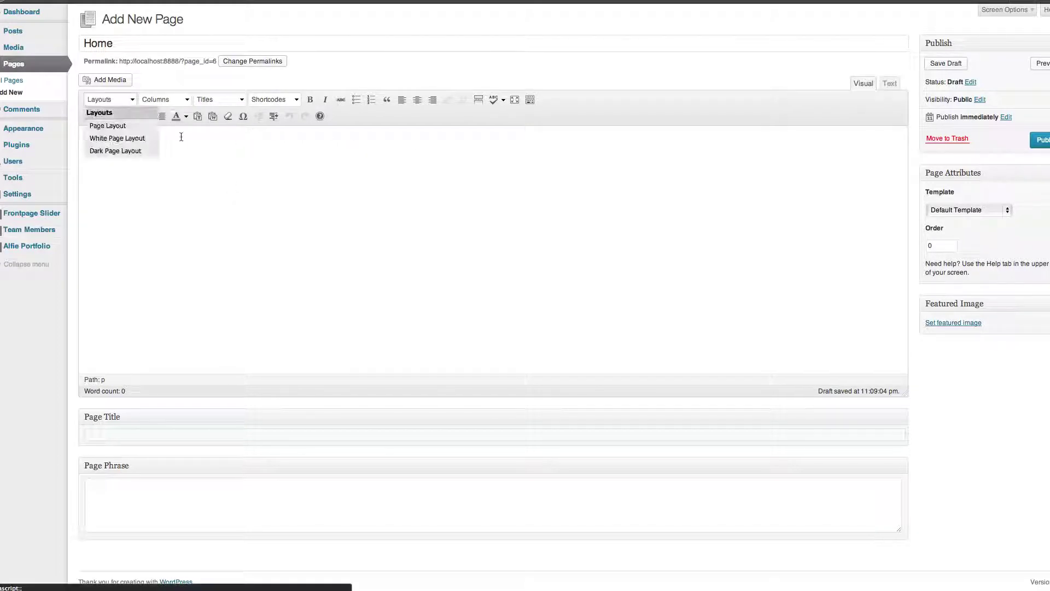
{"action": "left_click", "coordinate": [122, 127]}
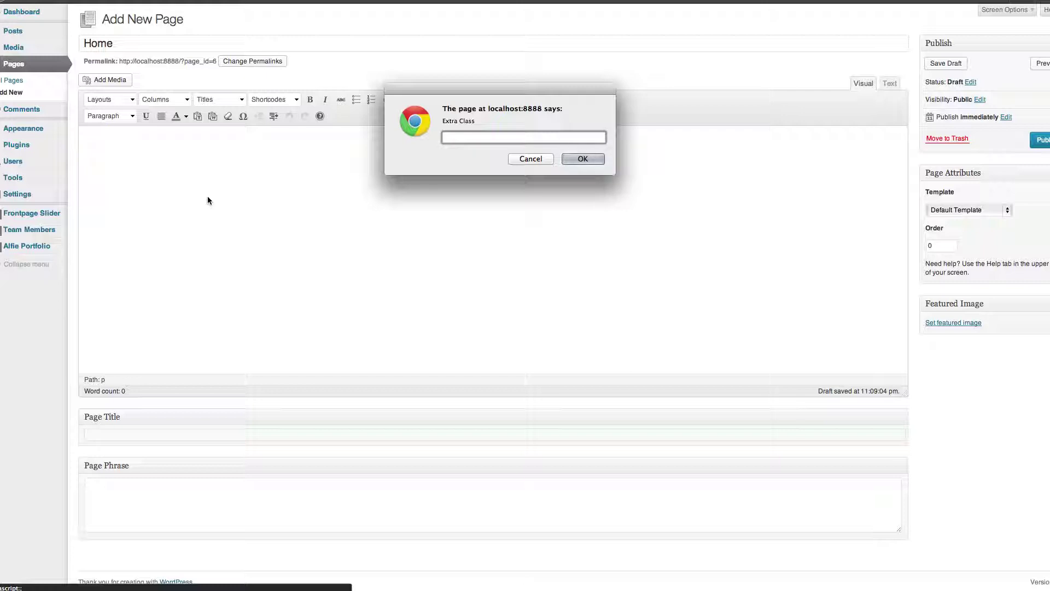
- Confirm the page layout without an extra class and type 'Welcome To Alfie's WordPress Theme' inside it
{"action": "key", "text": "Return"}
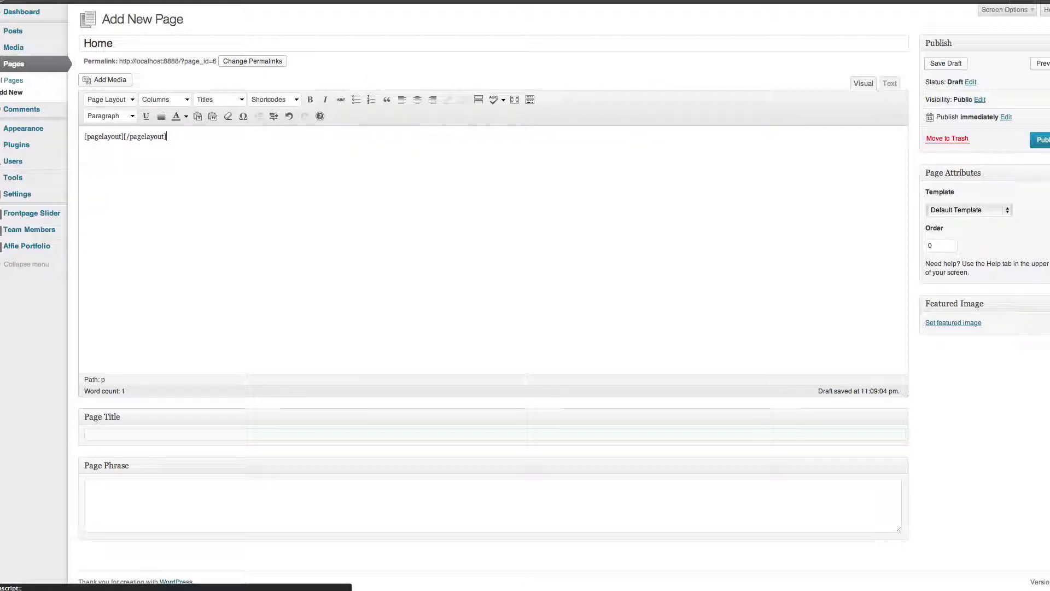
{"action": "left_click", "coordinate": [132, 100]}
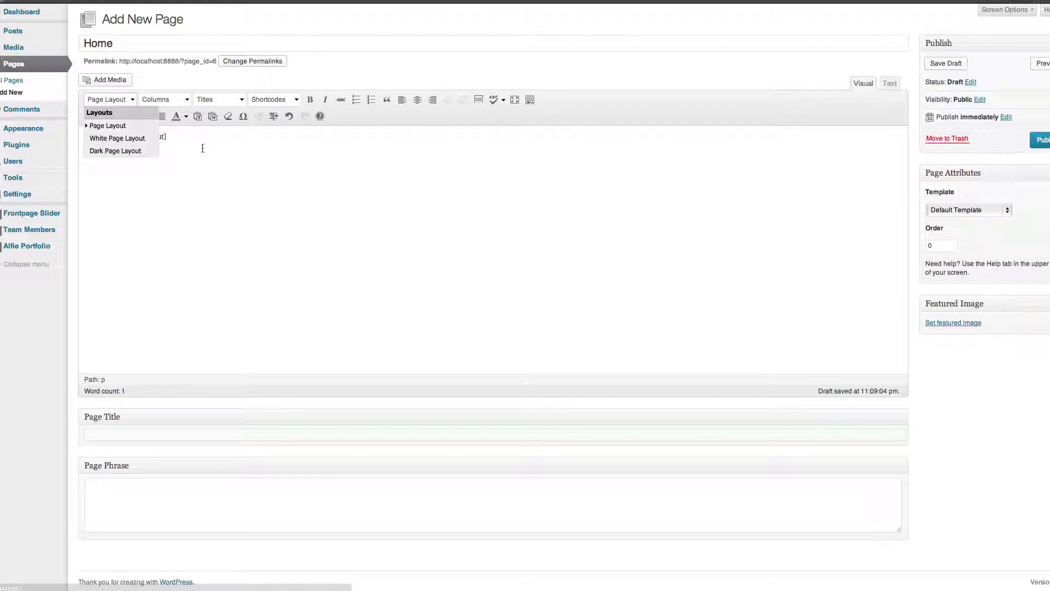
{"action": "left_click", "coordinate": [166, 145]}
{"action": "left_click", "coordinate": [124, 137]}
{"action": "key", "text": "Return"}
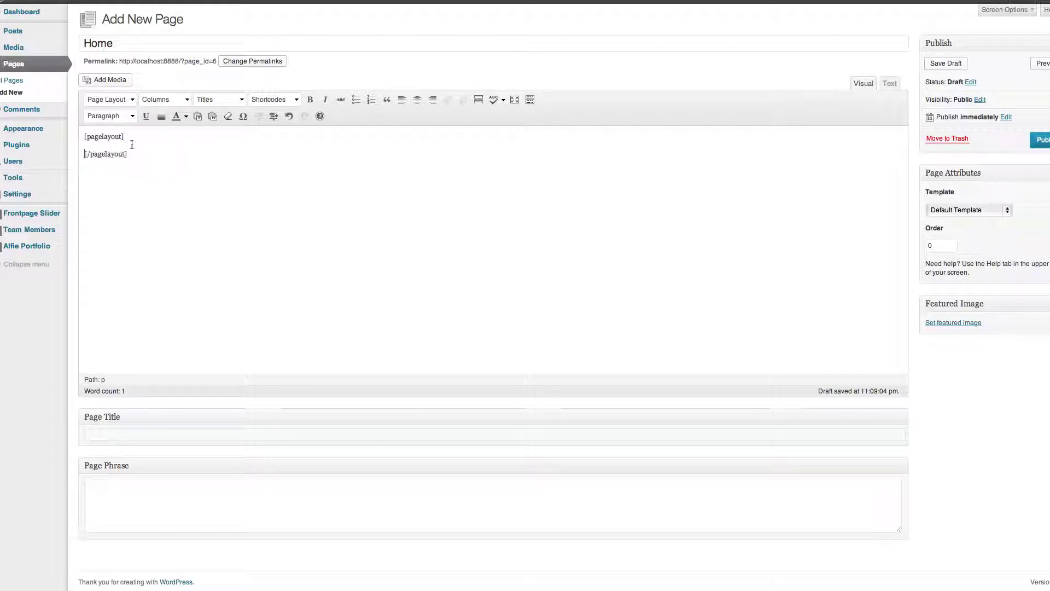
{"action": "key", "text": "Return"}
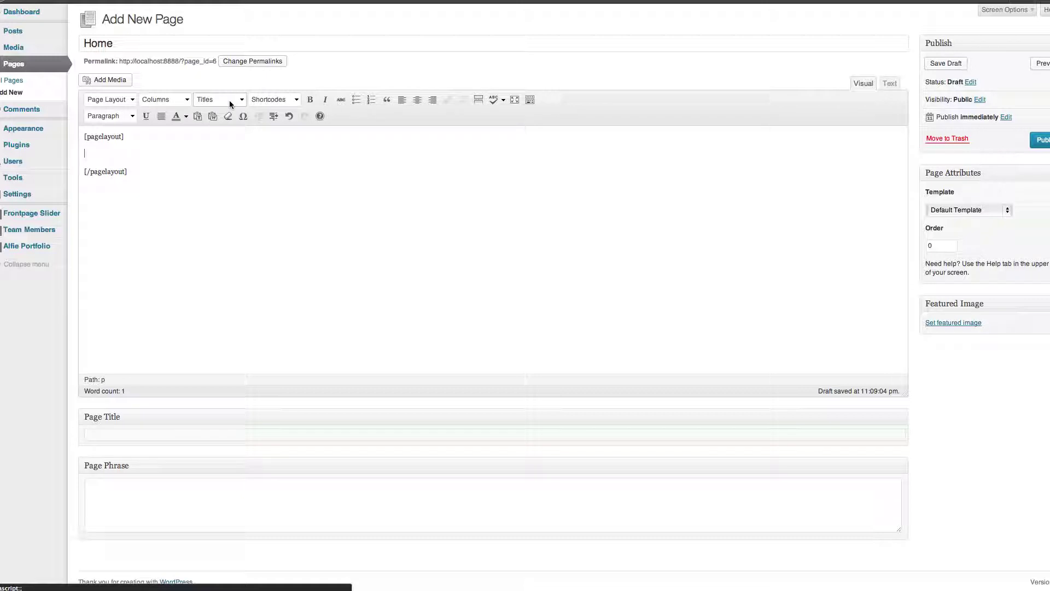
{"action": "type", "text": "We"}
{"action": "type", "text": "lcome To Alfie's WordPress Theme"}
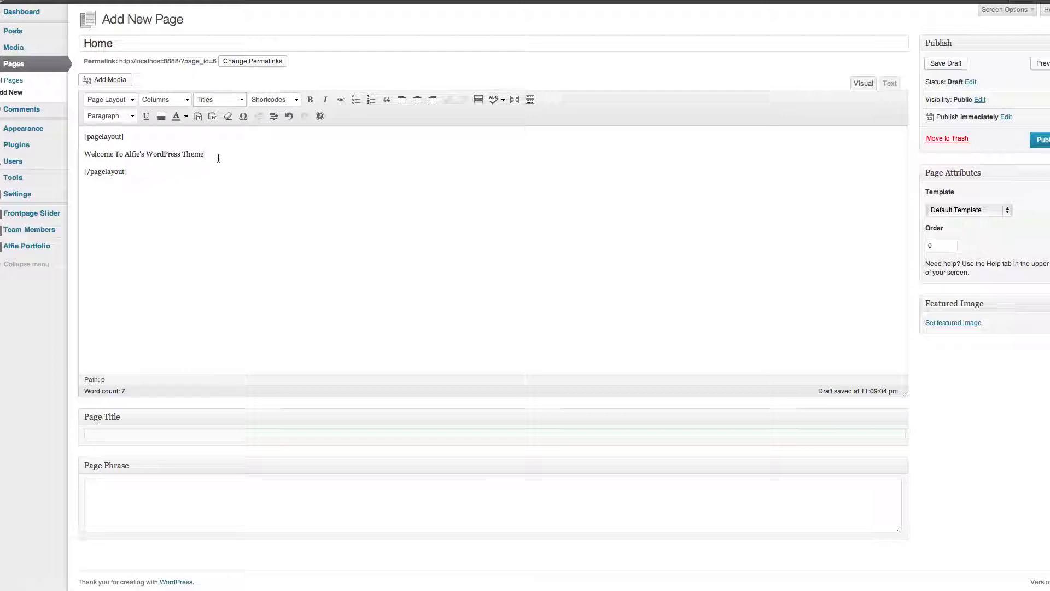
- Make the welcome line a Main Title with the lorem-ipsum subtitle, then publish Home
{"action": "left_click_drag", "start_coordinate": [219, 157], "coordinate": [84, 156]}
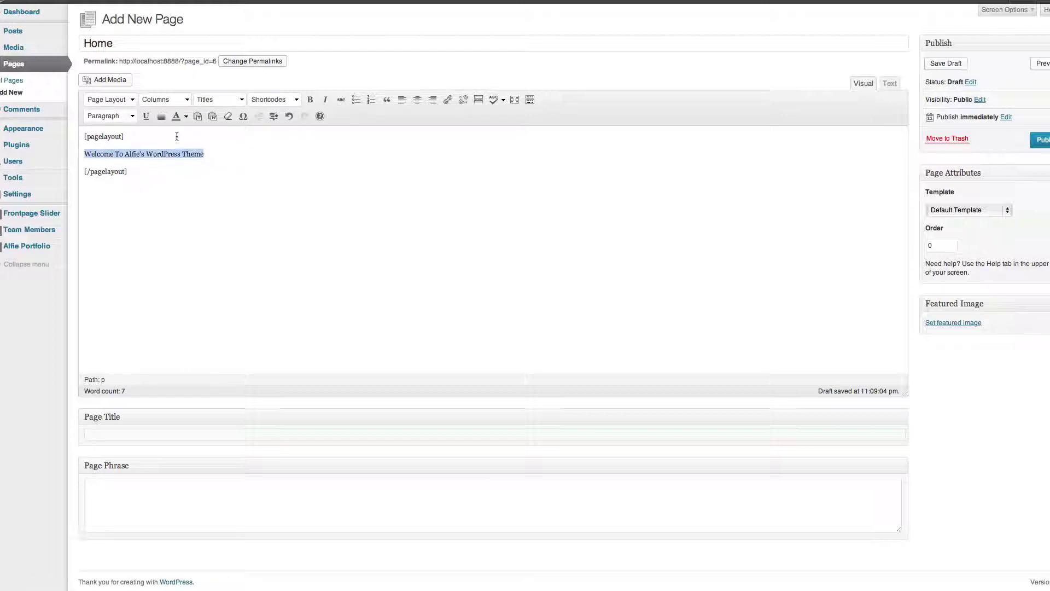
{"action": "left_click", "coordinate": [222, 100]}
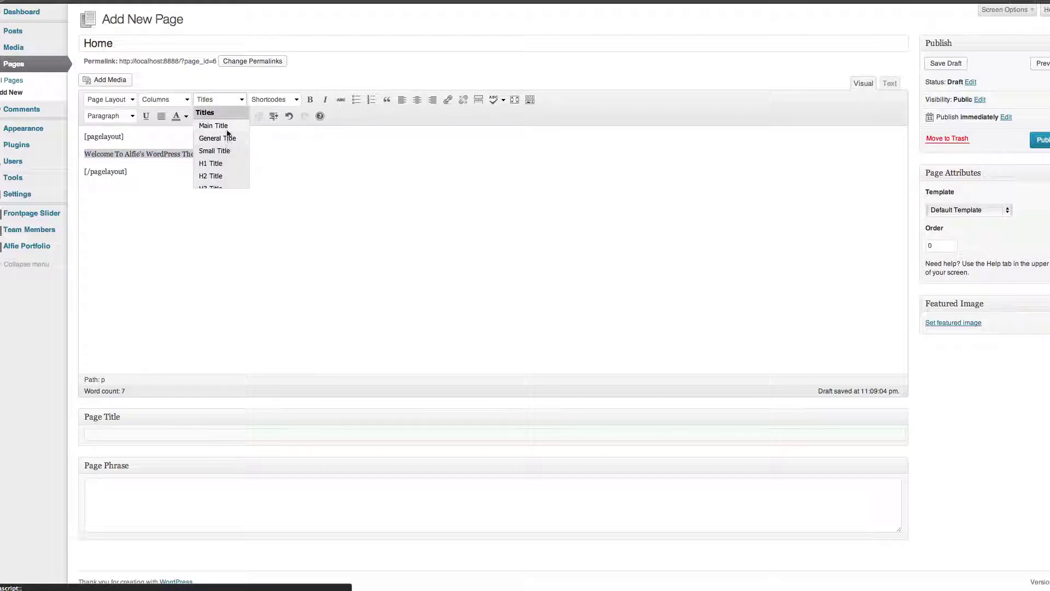
{"action": "left_click", "coordinate": [228, 136]}
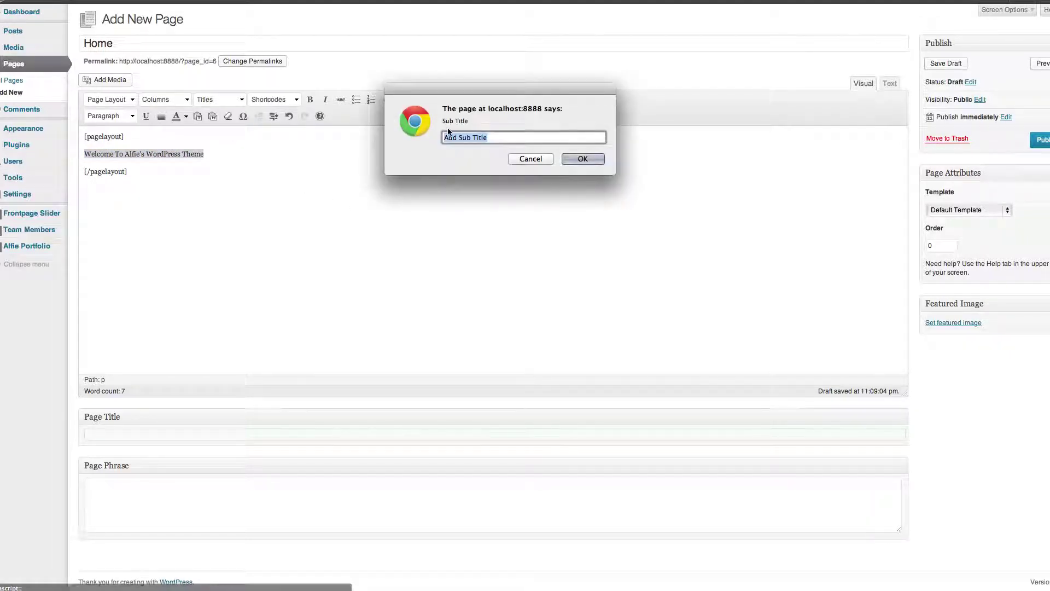
{"action": "key", "text": "super+v"}
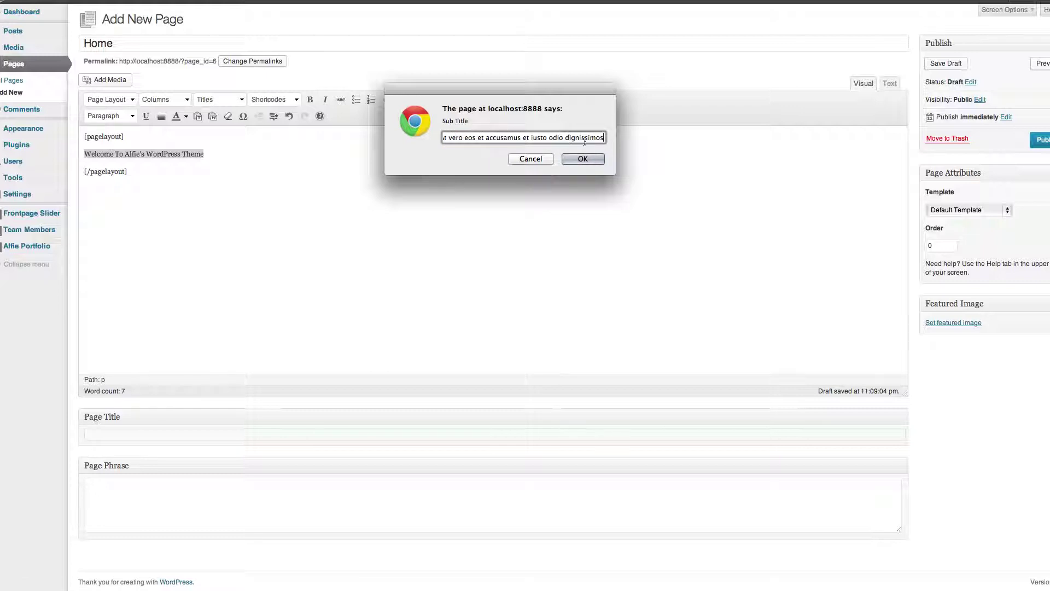
{"action": "left_click_drag", "start_coordinate": [584, 142], "coordinate": [349, 137]}
{"action": "left_click", "coordinate": [574, 158]}
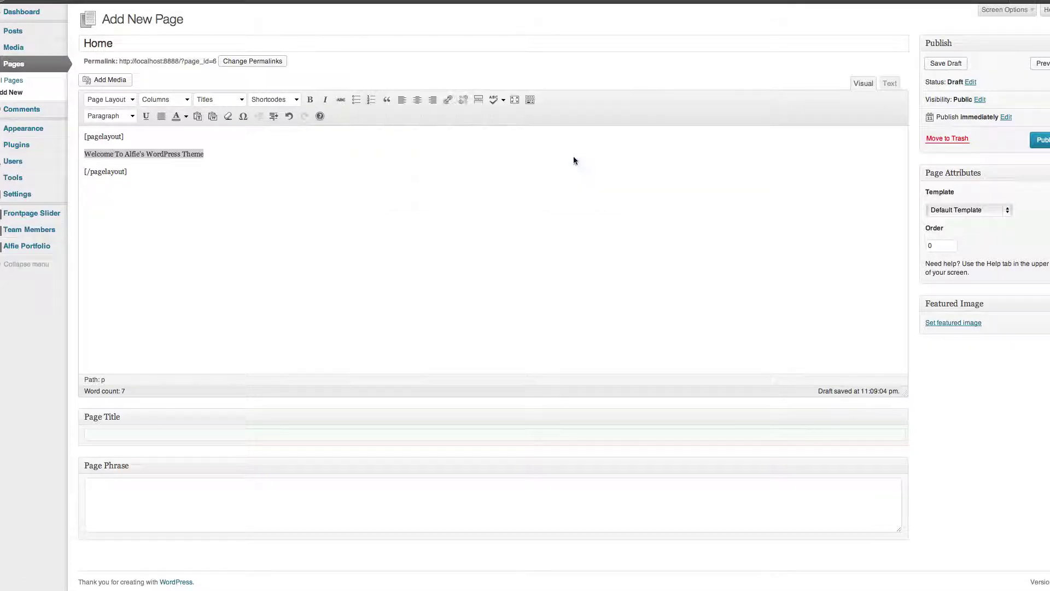
{"action": "left_click", "coordinate": [1037, 141]}
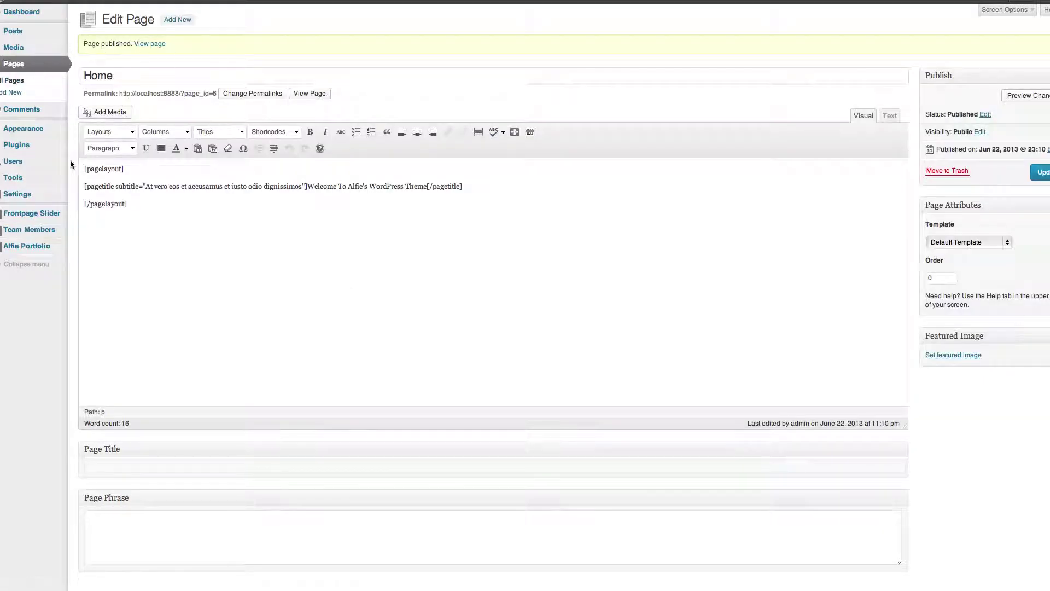
- Add the Home page to the main menu and save the menu
{"action": "mouse_move", "coordinate": [23, 130]}
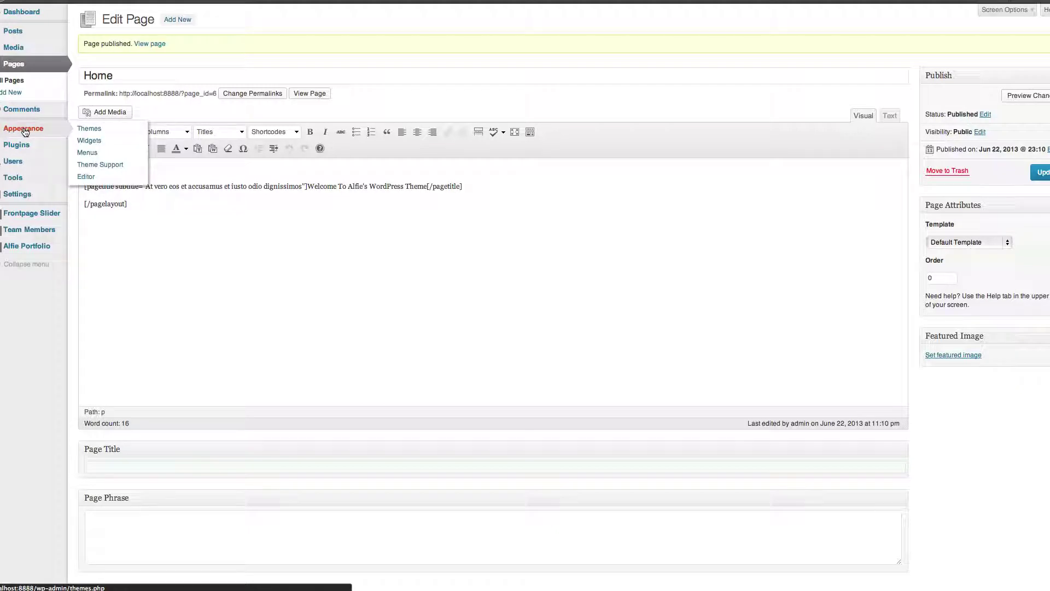
{"action": "left_click", "coordinate": [116, 152]}
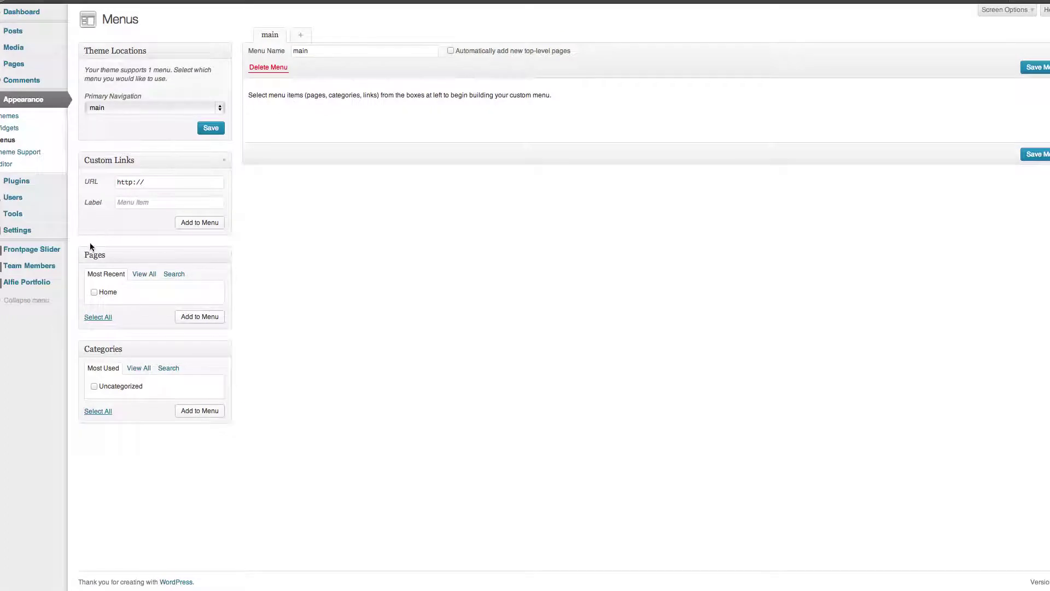
{"action": "left_click", "coordinate": [95, 293]}
{"action": "left_click", "coordinate": [184, 317]}
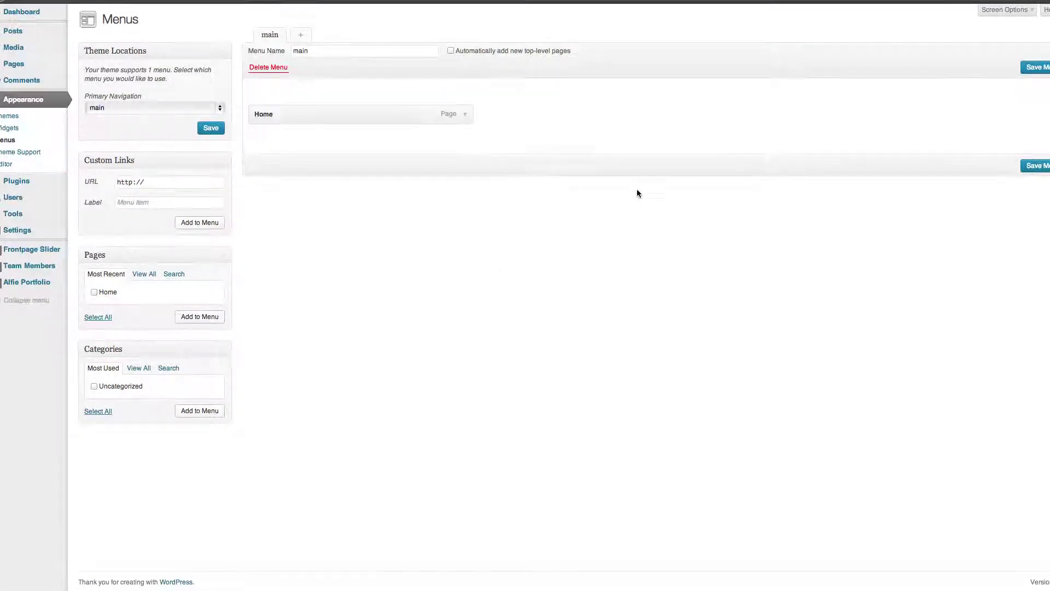
{"action": "left_click", "coordinate": [1039, 167]}
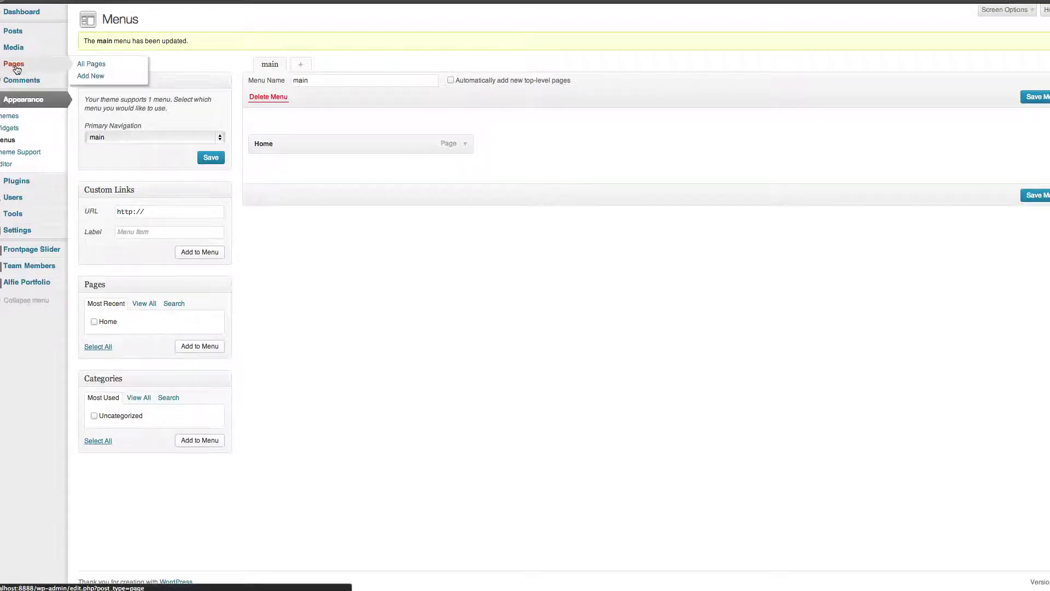
- Set the Reading Settings to a static front page of Home and save
{"action": "left_click", "coordinate": [90, 63]}
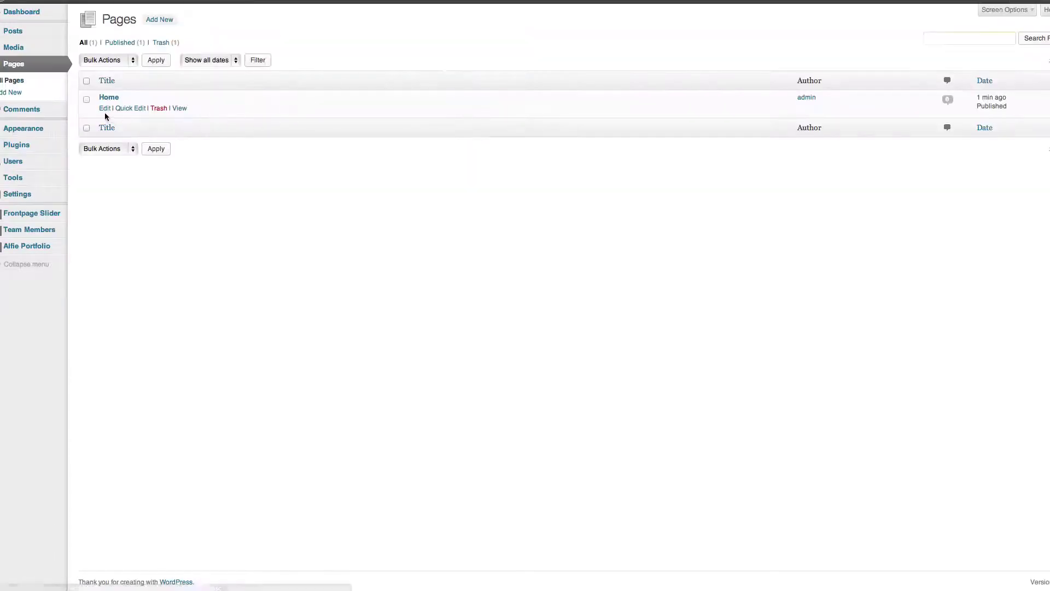
{"action": "left_click", "coordinate": [101, 108]}
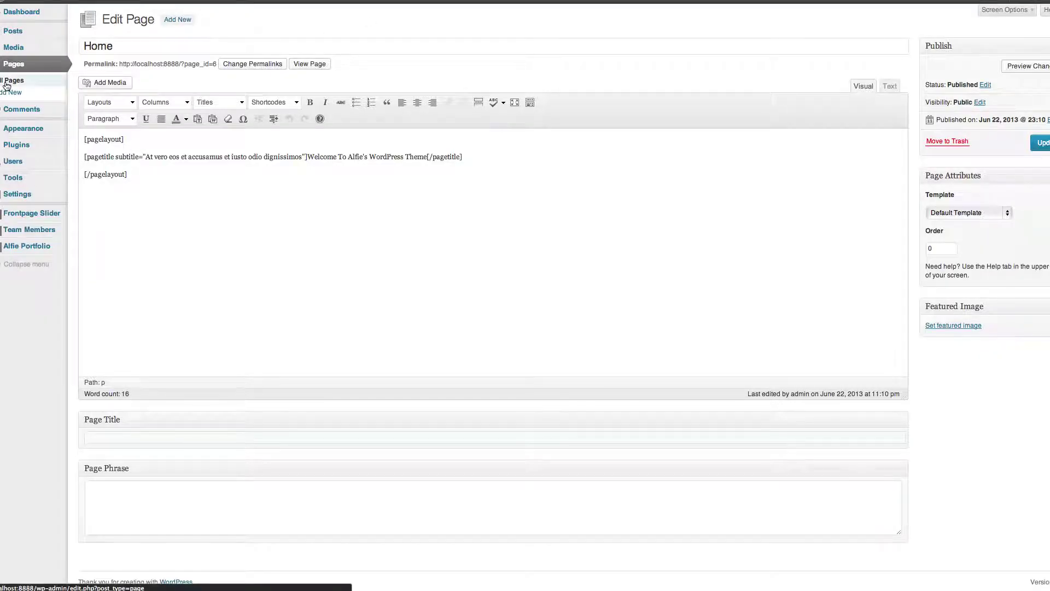
{"action": "mouse_move", "coordinate": [30, 134]}
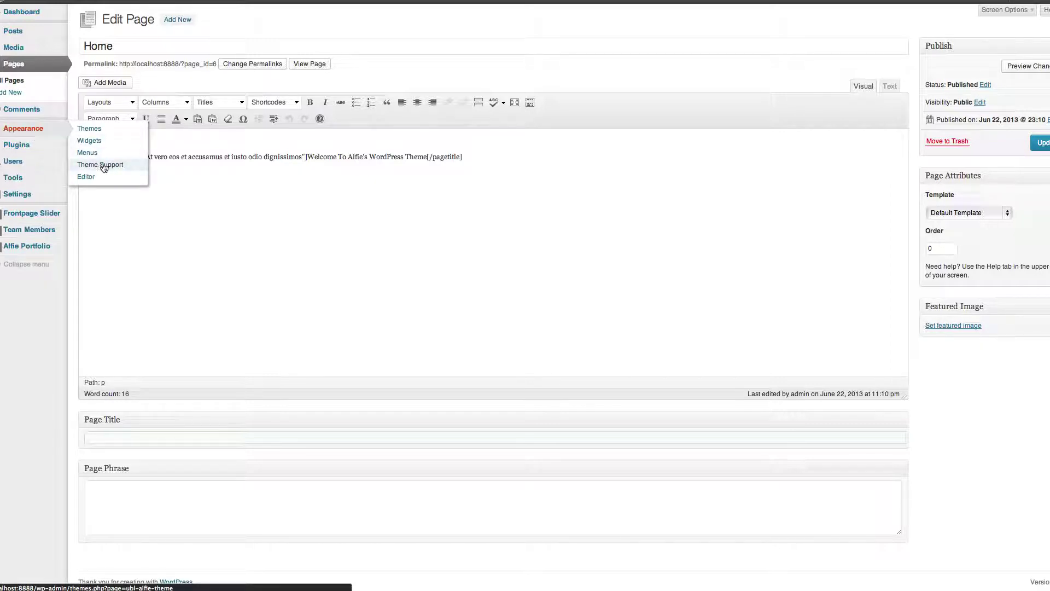
{"action": "mouse_move", "coordinate": [51, 186]}
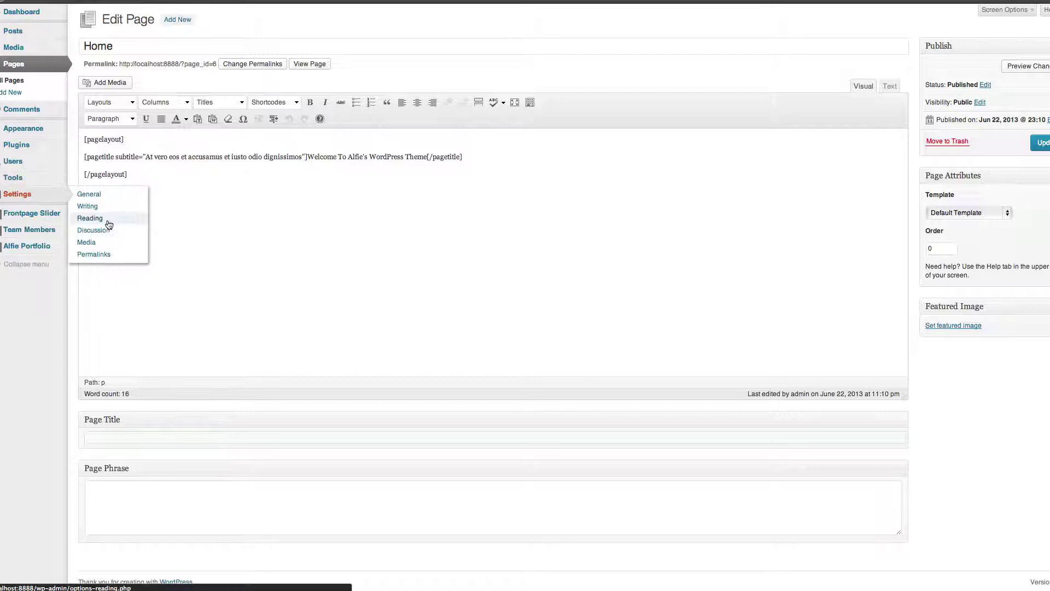
{"action": "left_click", "coordinate": [98, 221]}
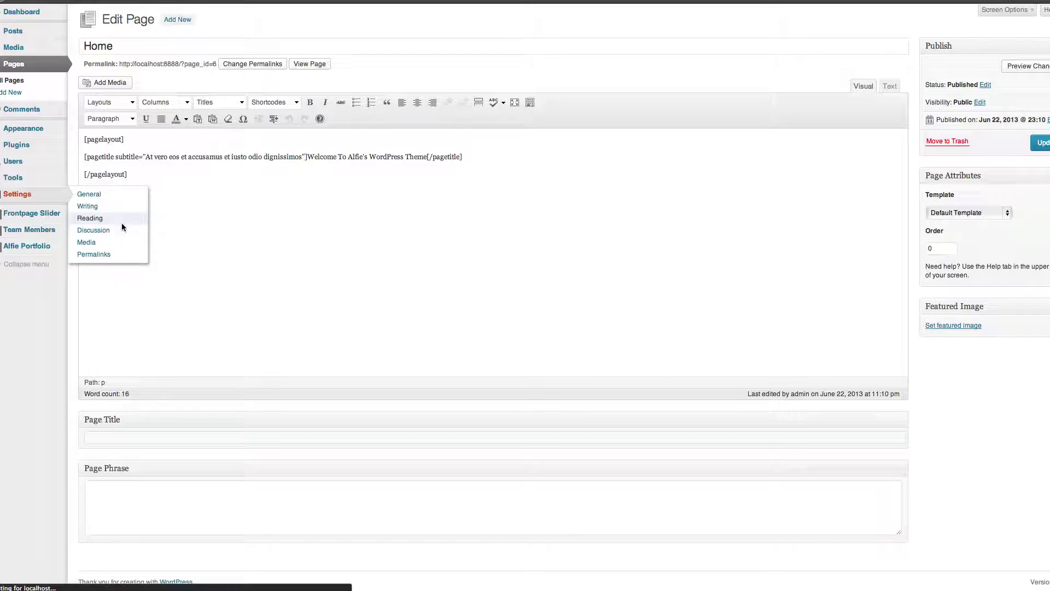
{"action": "left_click", "coordinate": [207, 62]}
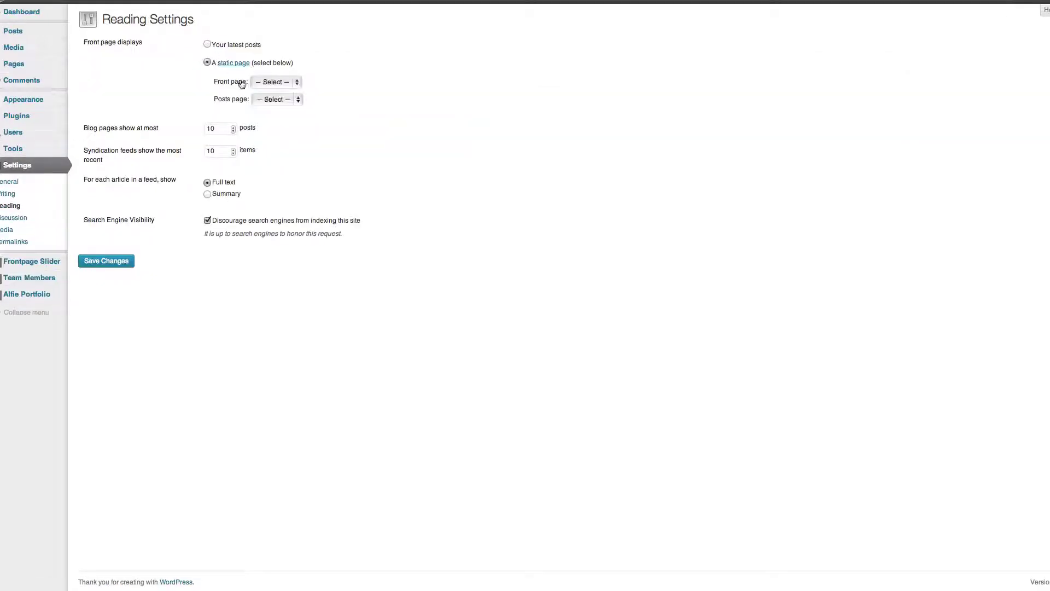
{"action": "left_click", "coordinate": [278, 83]}
{"action": "left_click", "coordinate": [278, 93]}
{"action": "left_click", "coordinate": [131, 260]}
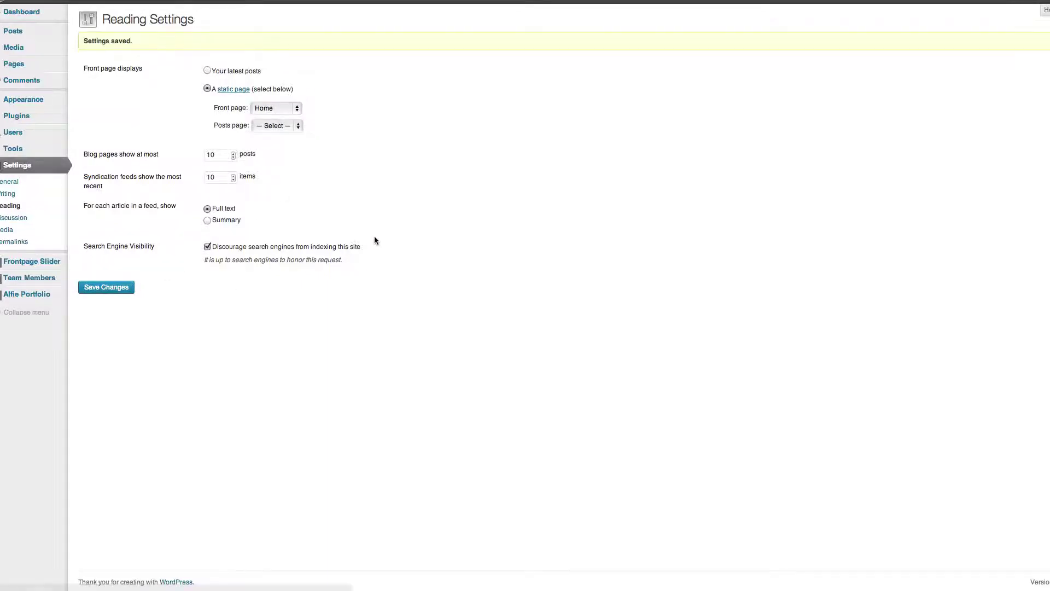
- Reopen the Home page for editing from All Pages
{"action": "mouse_move", "coordinate": [30, 65]}
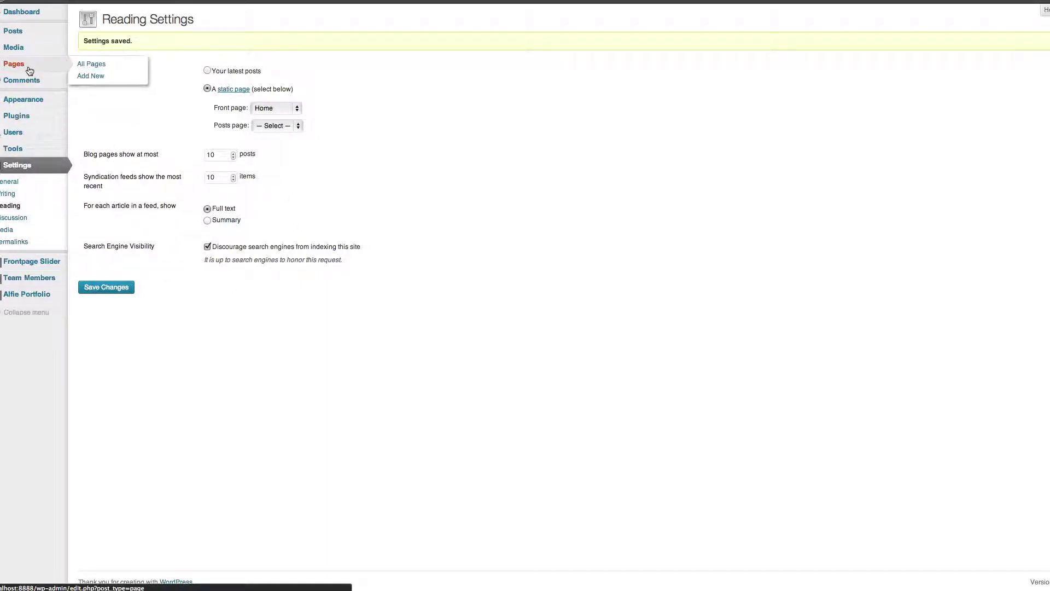
{"action": "left_click", "coordinate": [95, 66]}
{"action": "left_click", "coordinate": [103, 106]}
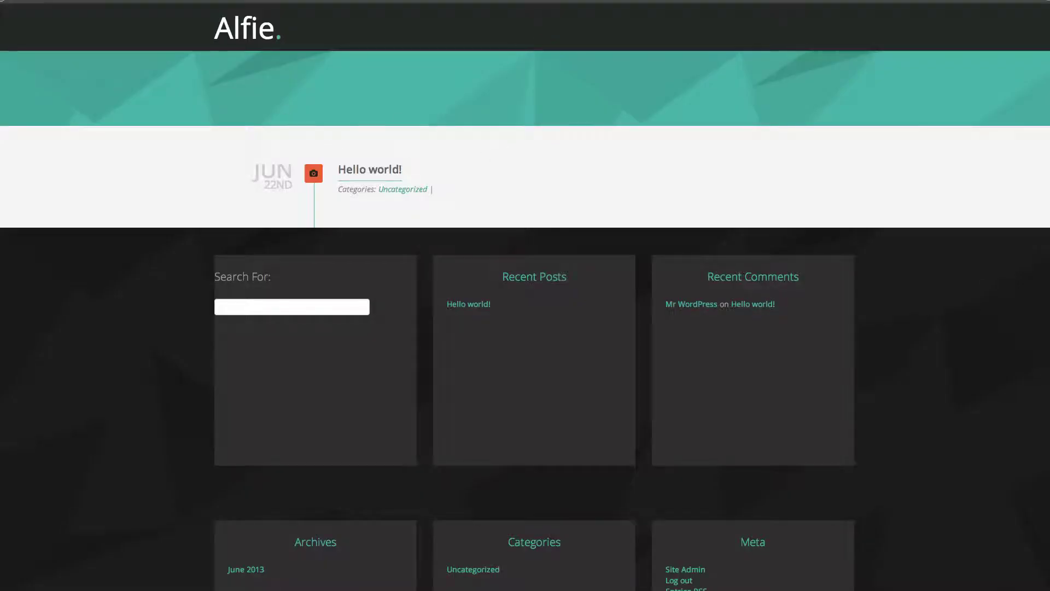
- Reload the site front end to check the new Home page with its welcome title and subtitle
{"action": "key", "text": "super+r"}
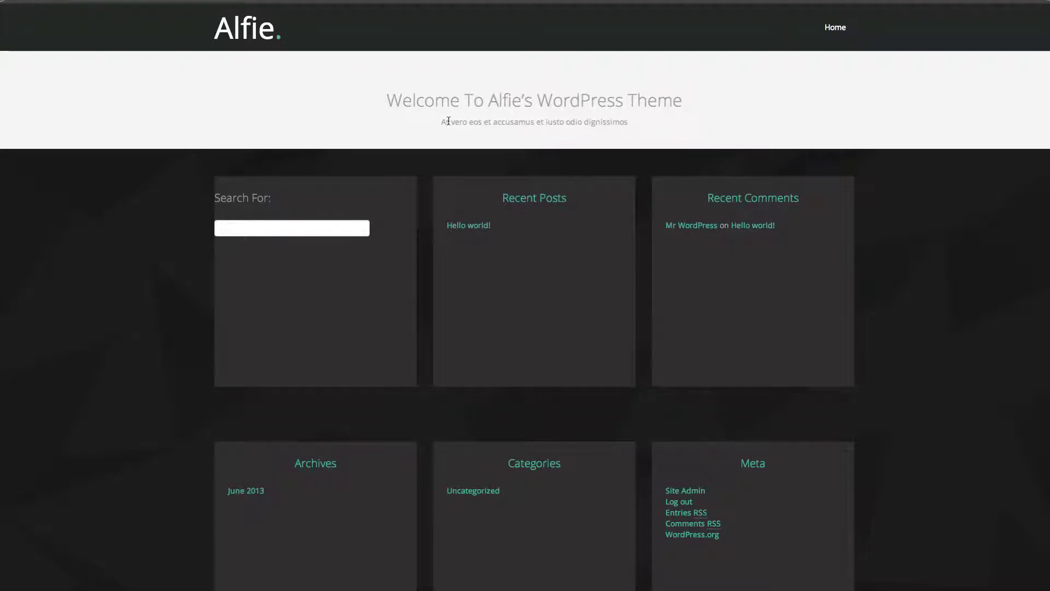
{"action": "left_click_drag", "start_coordinate": [449, 121], "coordinate": [642, 123]}
{"action": "left_click", "coordinate": [641, 122]}
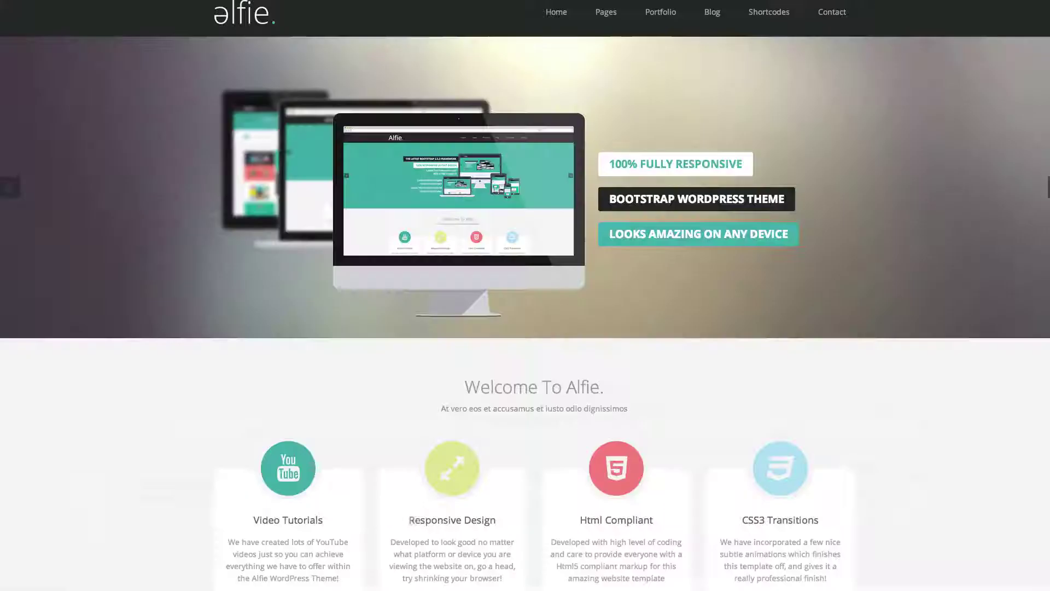
{"action": "scroll", "coordinate": [537, 392], "scroll_direction": "down", "scroll_amount": 2}
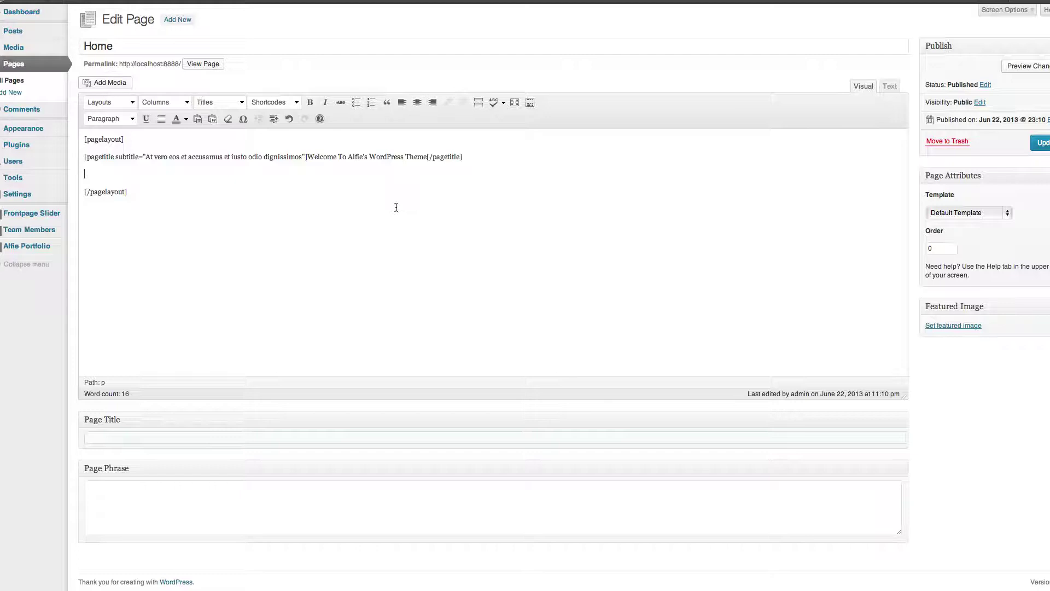
- Insert a row shortcode with extra class 'text-center' and open a blank line inside it
{"action": "left_click", "coordinate": [176, 103]}
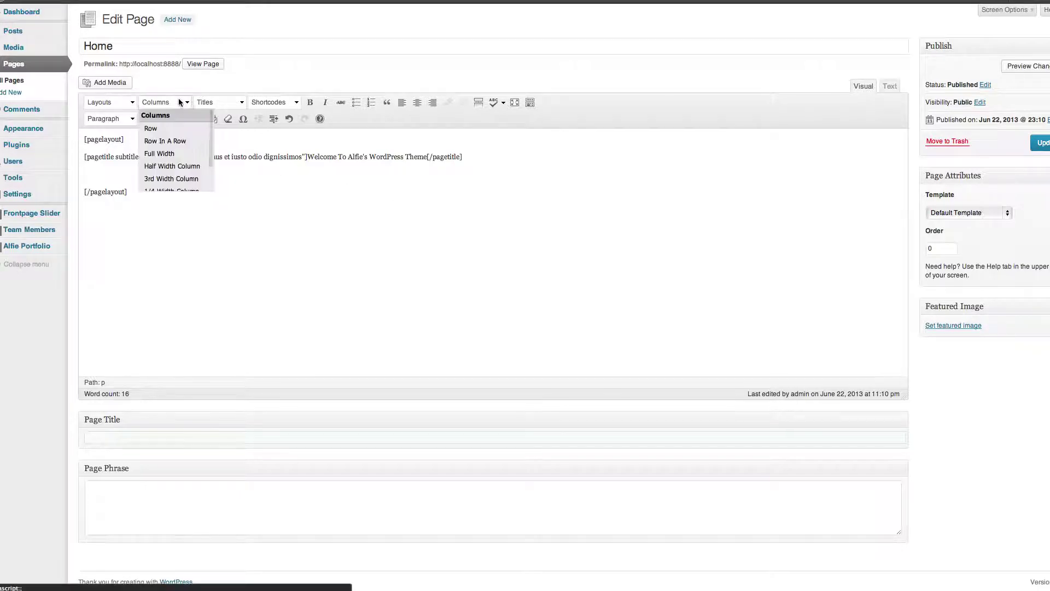
{"action": "left_click", "coordinate": [165, 127]}
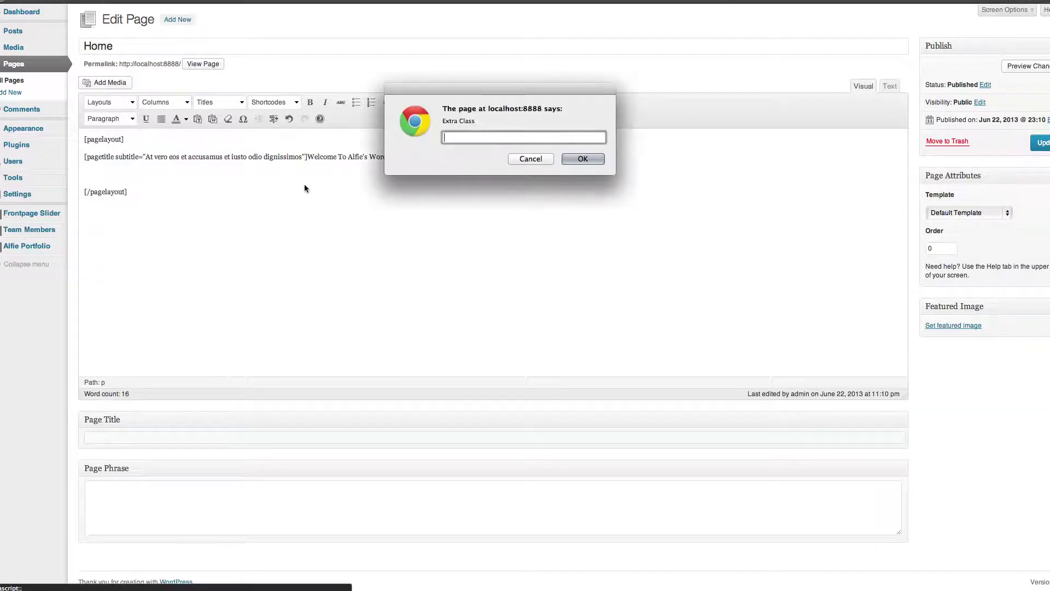
{"action": "type", "text": "text-center"}
{"action": "key", "text": "Return"}
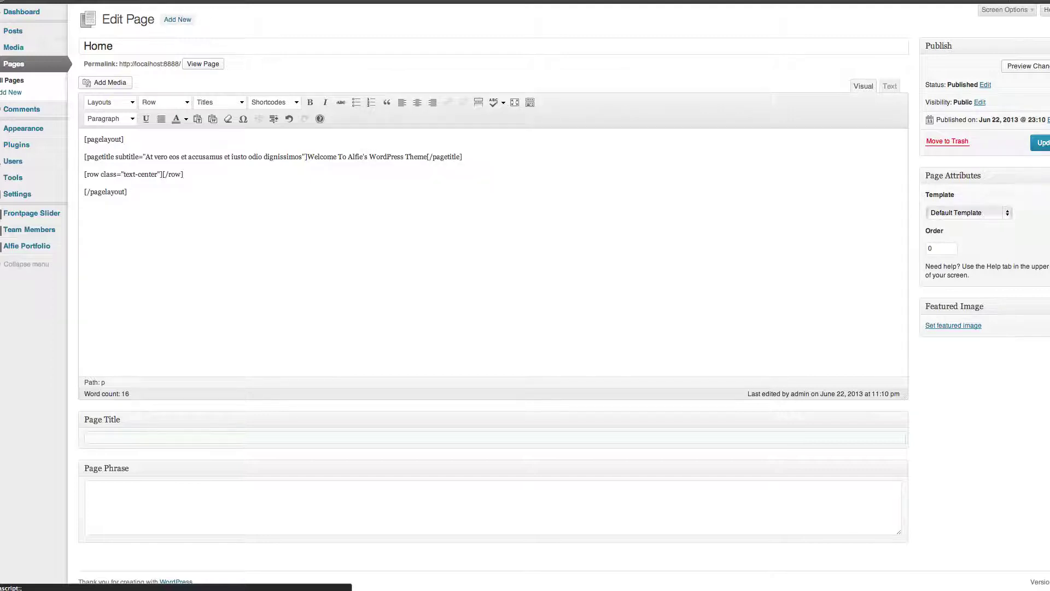
{"action": "left_click", "coordinate": [162, 174]}
{"action": "key", "text": "Return"}
{"action": "key", "text": "Return"}
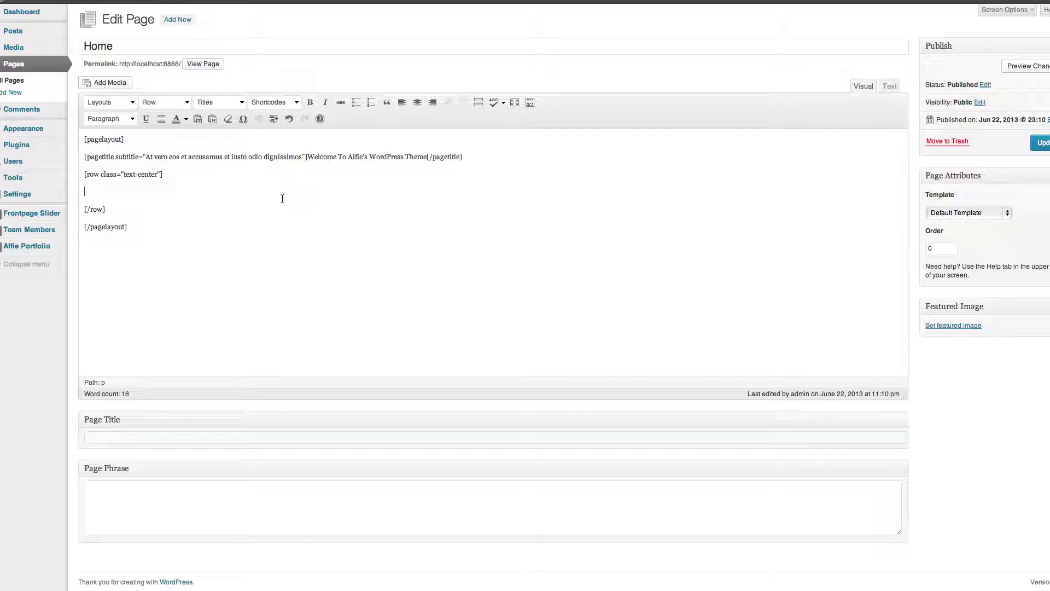
- Start an Intro Boxes shortcode with 4 per row, colour red and icon 'icon-youtube'
{"action": "left_click", "coordinate": [280, 104]}
{"action": "scroll", "coordinate": [297, 146], "scroll_direction": "down", "scroll_amount": 5}
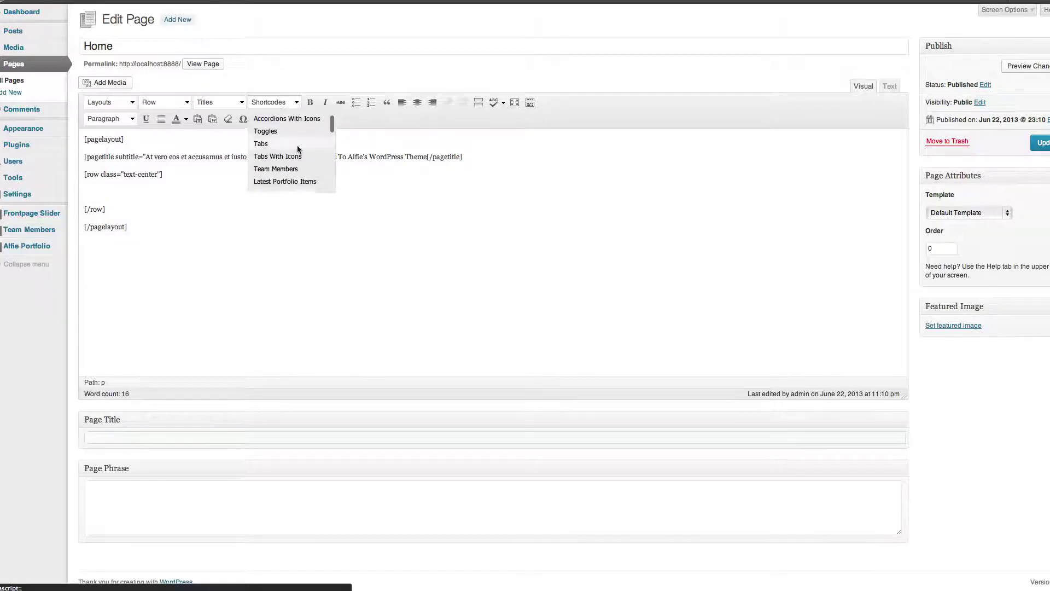
{"action": "scroll", "coordinate": [298, 148], "scroll_direction": "down", "scroll_amount": 3}
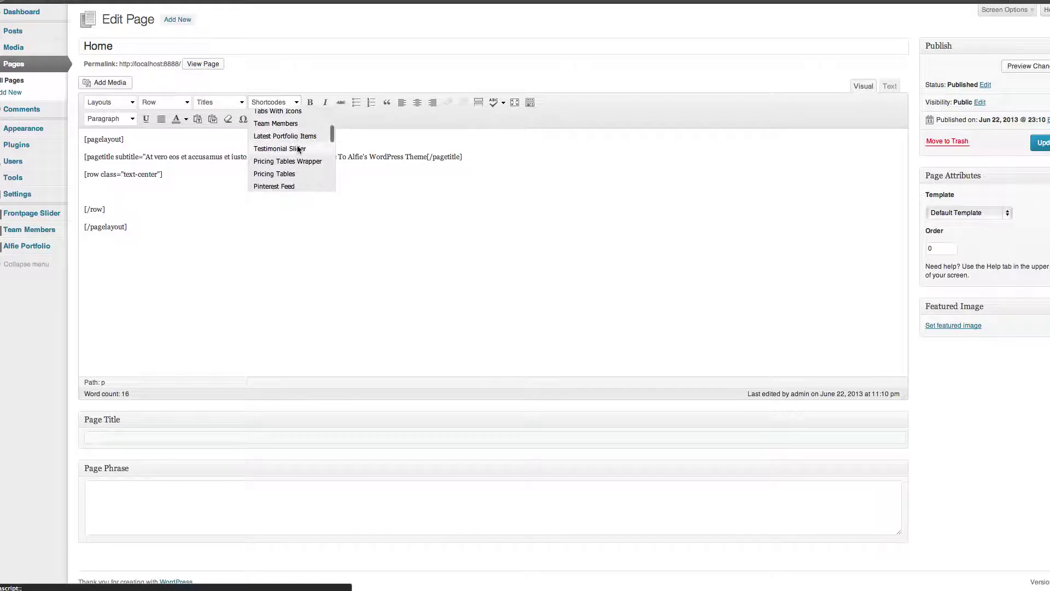
{"action": "scroll", "coordinate": [296, 145], "scroll_direction": "down", "scroll_amount": 3}
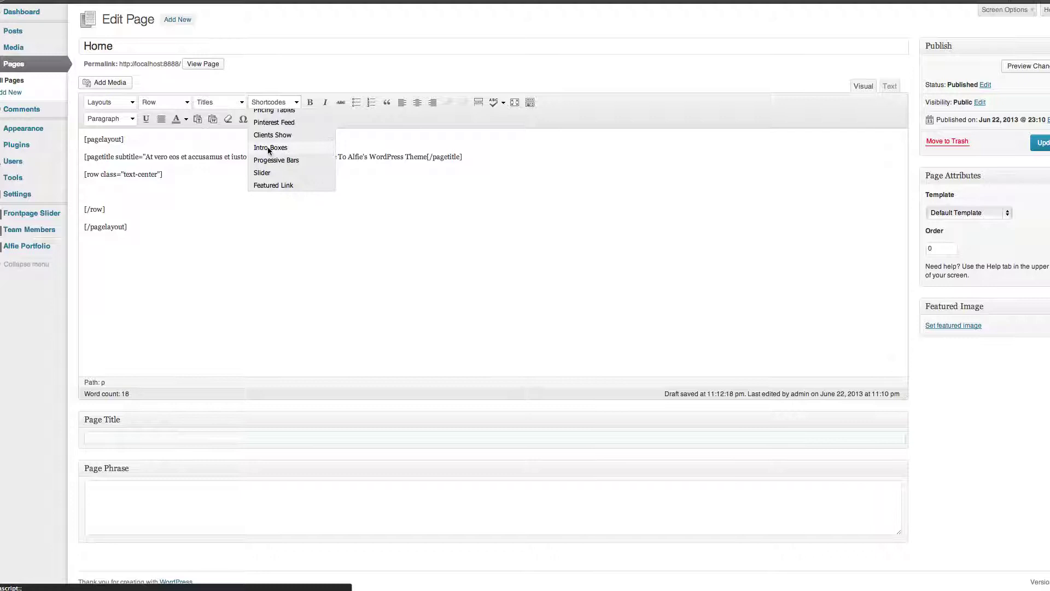
{"action": "left_click", "coordinate": [269, 147]}
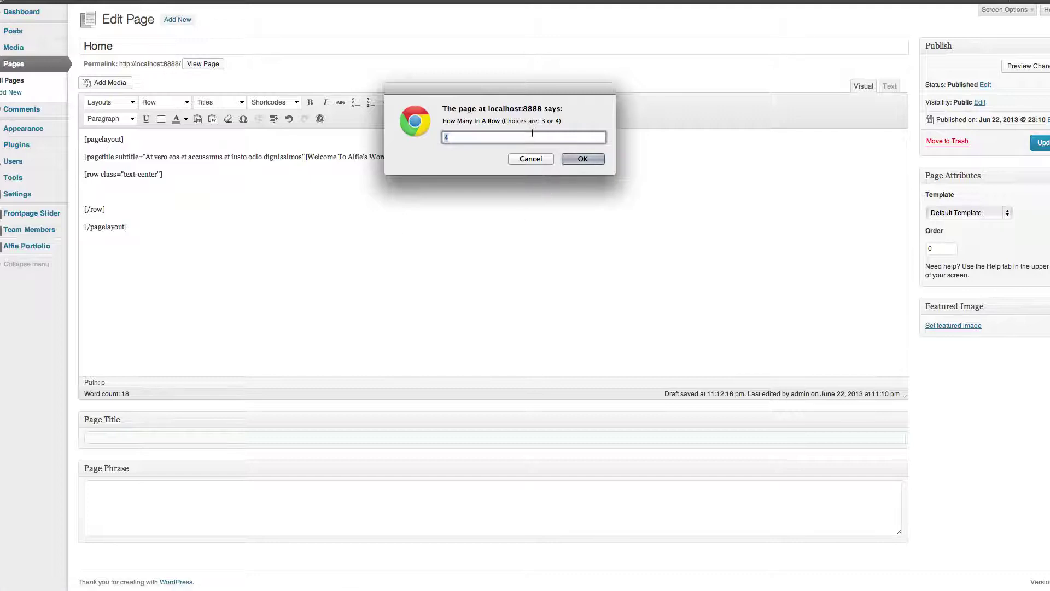
{"action": "key", "text": "Return"}
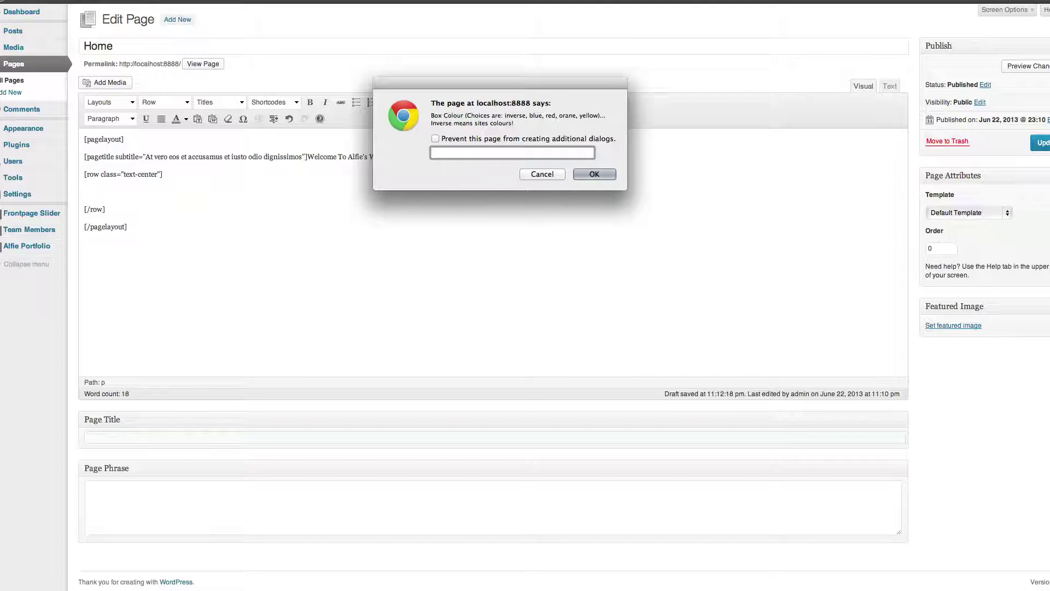
{"action": "type", "text": "red"}
{"action": "key", "text": "Return"}
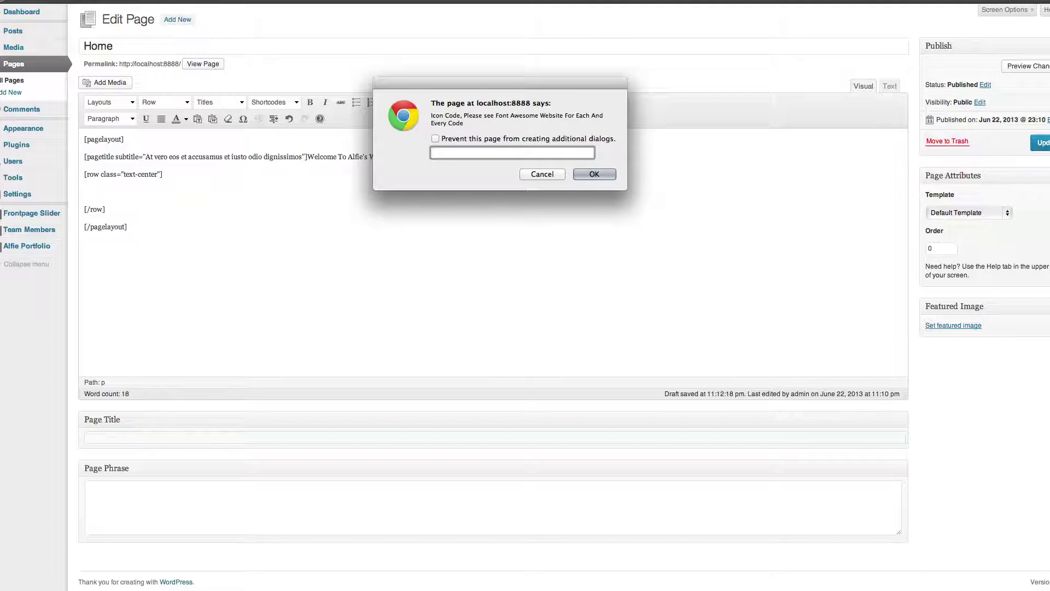
{"action": "type", "text": "icon-youtube"}
{"action": "key", "text": "Return"}
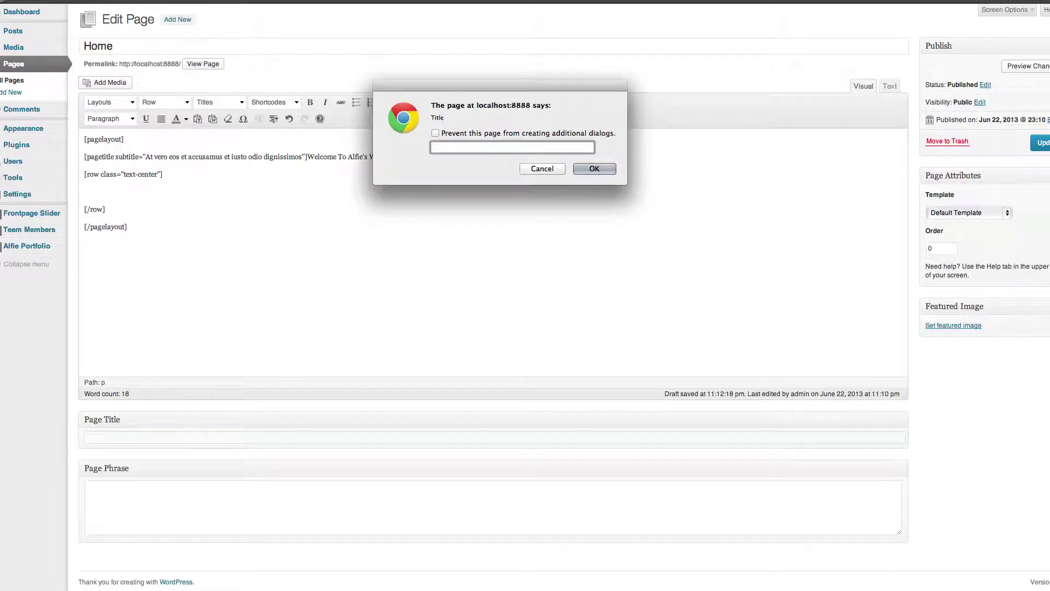
- Title the box 'Video Tutorials', paste its description, and update the Home page
{"action": "type", "text": "Video TUt"}
{"action": "key", "text": "BackSpace"}
{"action": "key", "text": "BackSpace"}
{"action": "type", "text": "utorial"}
{"action": "key", "text": "Return"}
{"action": "key", "text": "super+v"}
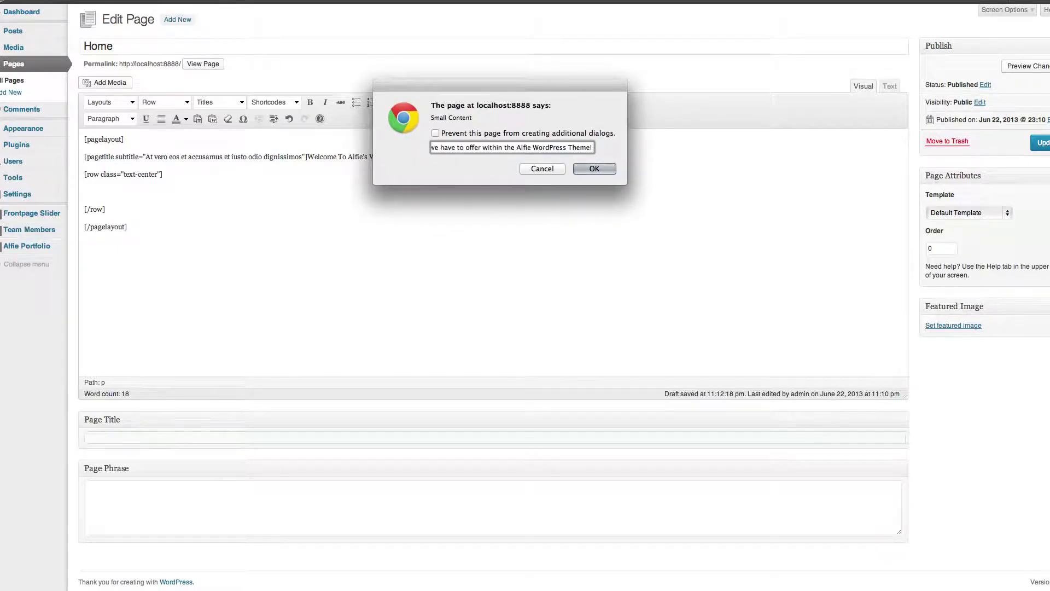
{"action": "key", "text": "Return"}
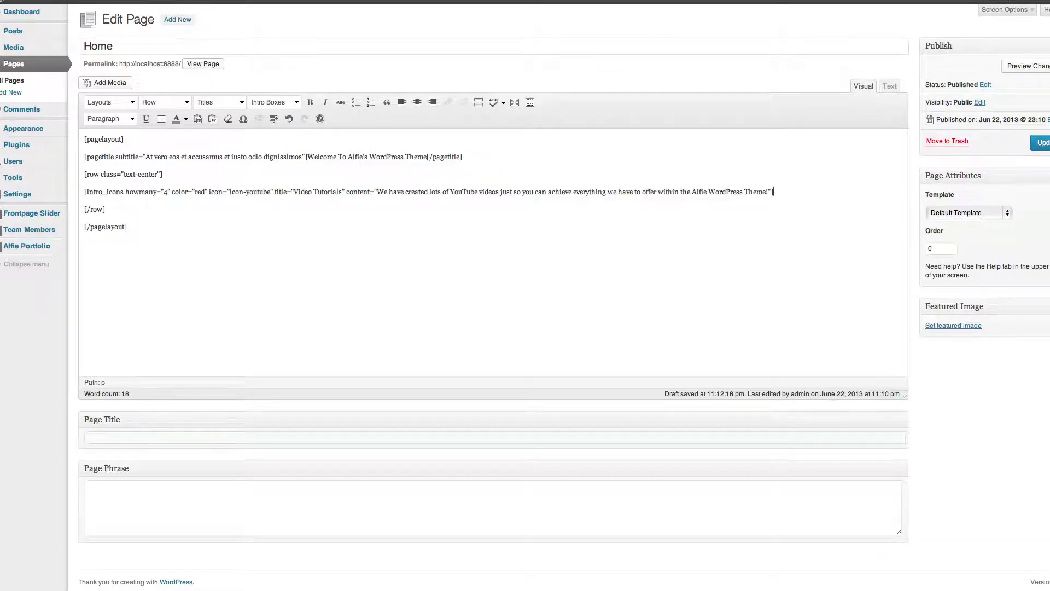
{"action": "left_click", "coordinate": [1044, 143]}
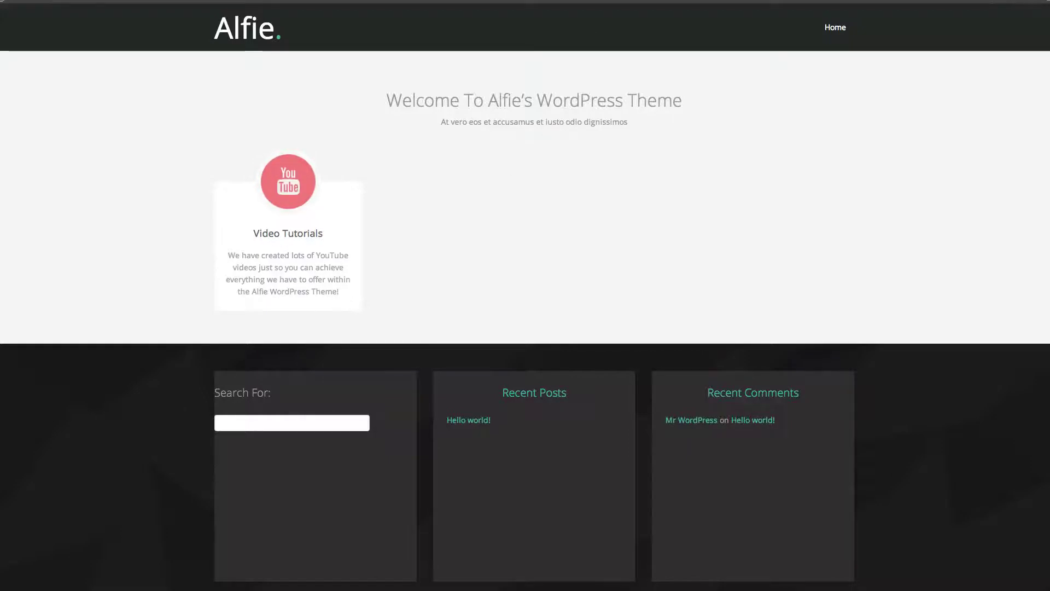
- Return to the Home page editor showing the Page updated notice
{"action": "key", "text": "ctrl+Tab"}
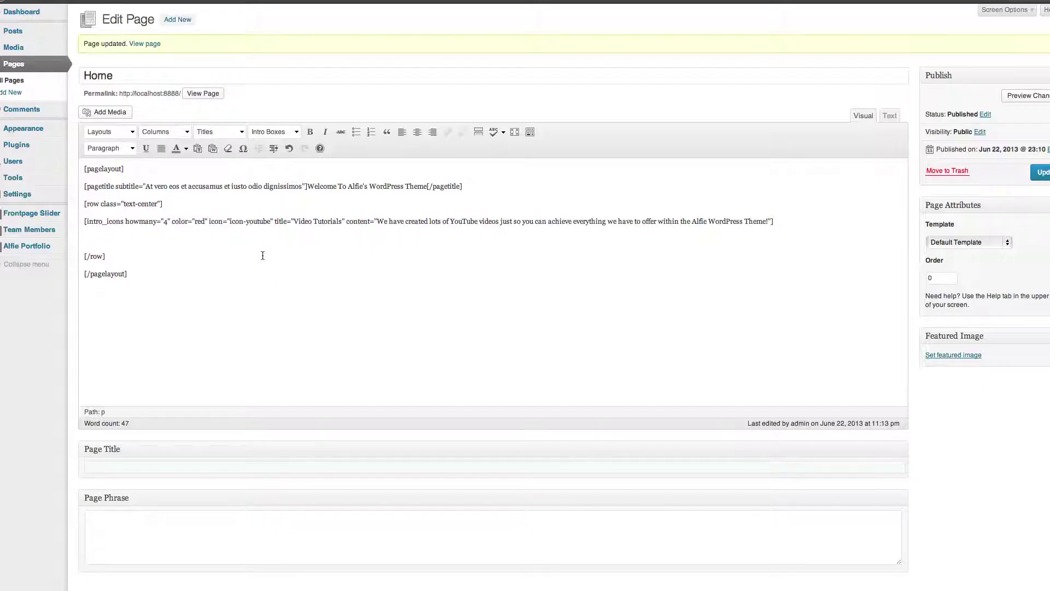
- Start another Intro Boxes shortcode with 4 per row, colour yellow and icon 'icon-resize-full'
{"action": "left_click", "coordinate": [267, 131]}
{"action": "left_click", "coordinate": [284, 174]}
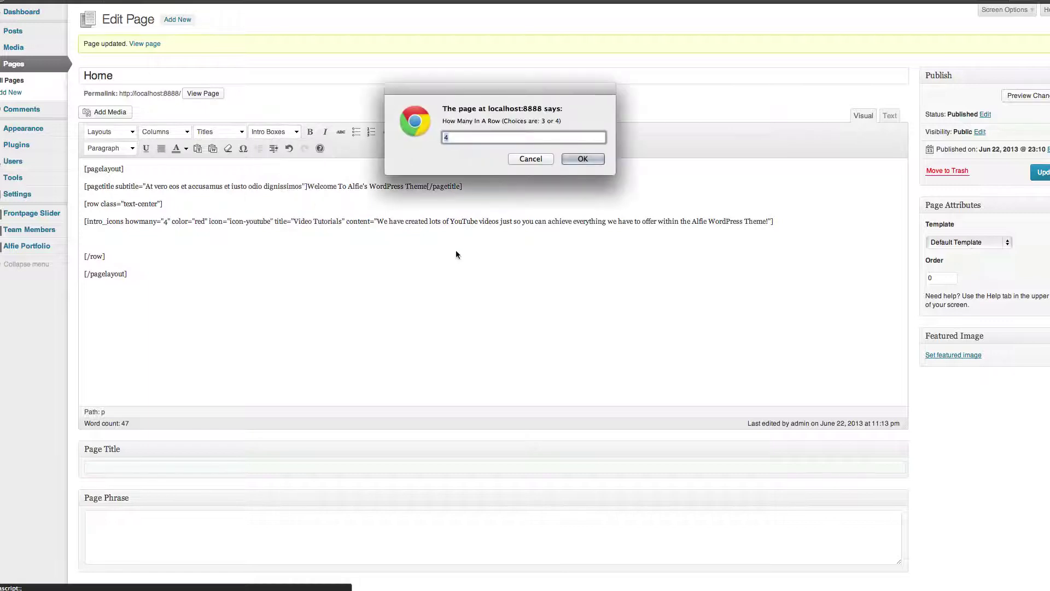
{"action": "key", "text": "Return"}
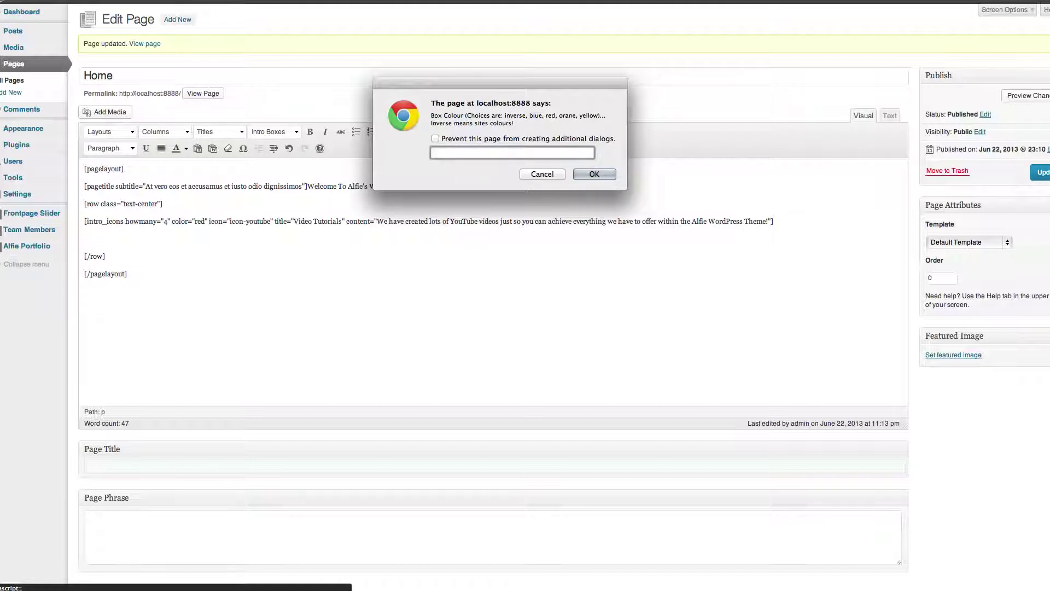
{"action": "type", "text": "yellow"}
{"action": "key", "text": "Return"}
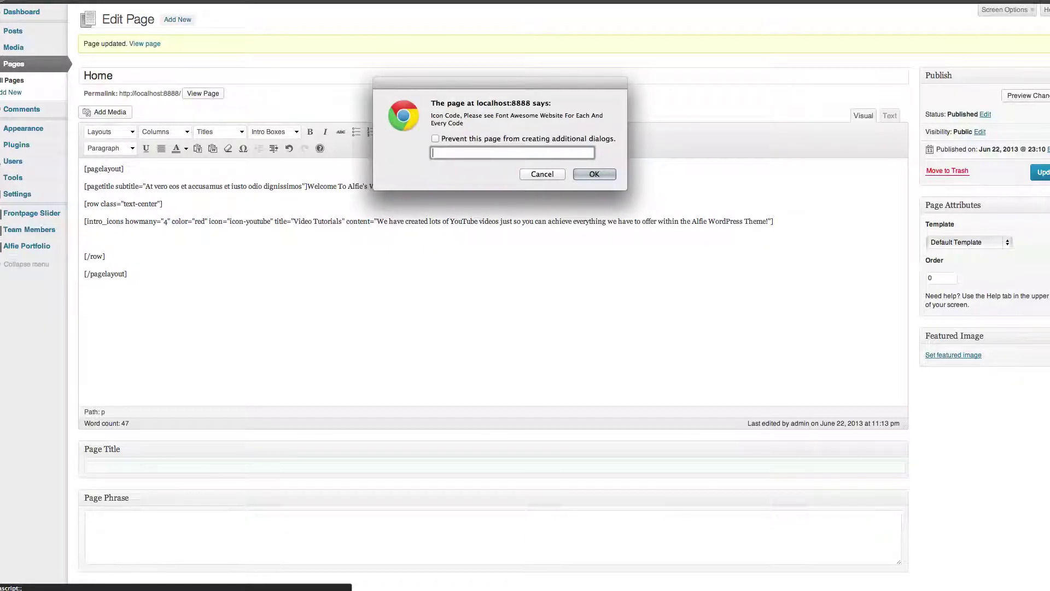
{"action": "type", "text": "icon"}
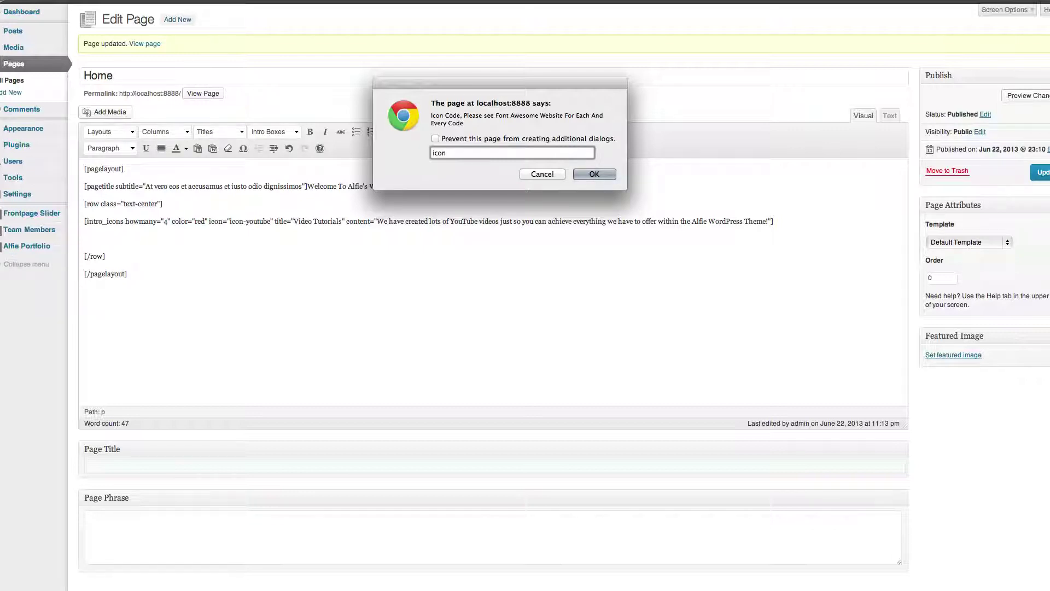
{"action": "type", "text": "-resize-full"}
{"action": "key", "text": "Return"}
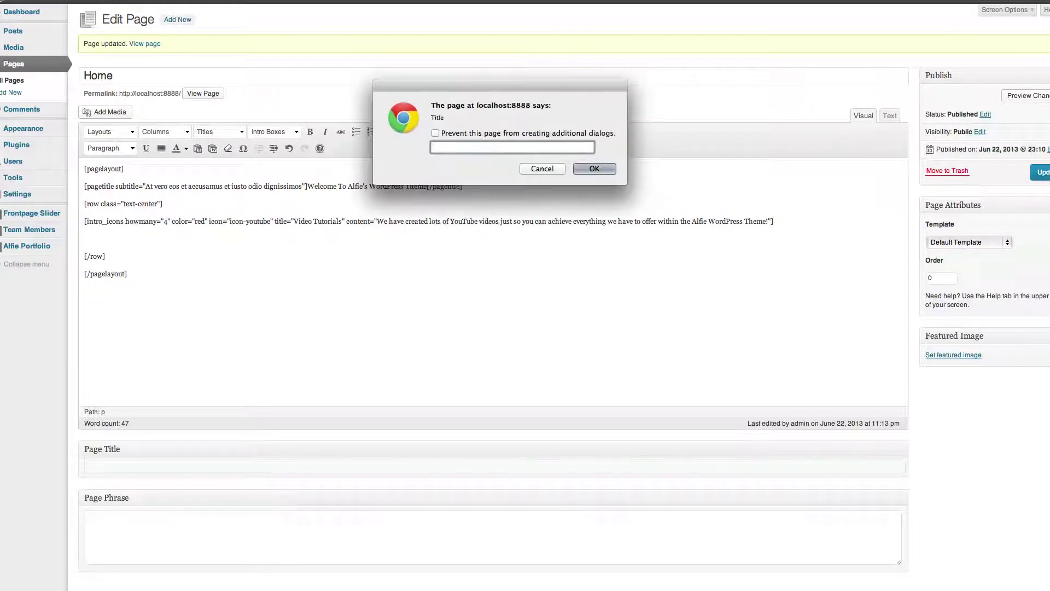
- Title the box 'Responsive Design', paste its description, and add a new line after it
{"action": "type", "text": "Responsive Design"}
{"action": "key", "text": "Return"}
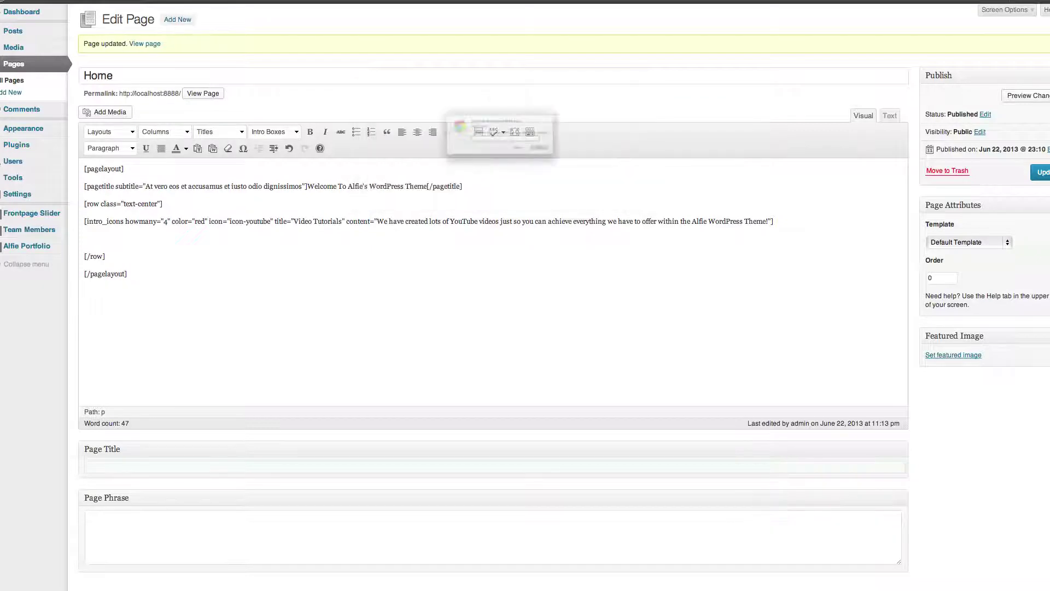
{"action": "key", "text": "super+v"}
{"action": "key", "text": "Return"}
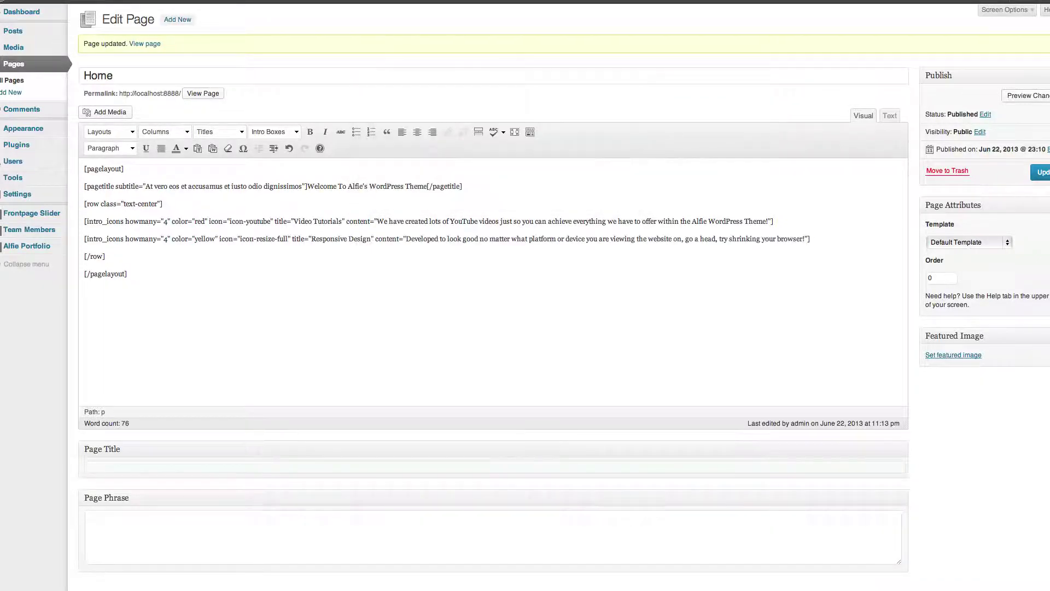
{"action": "key", "text": "Return"}
- Insert a blue 'Html5 Compliant' intro box with icon-html5 and the pasted description, four per row
{"action": "left_click", "coordinate": [283, 132]}
{"action": "left_click", "coordinate": [270, 174]}
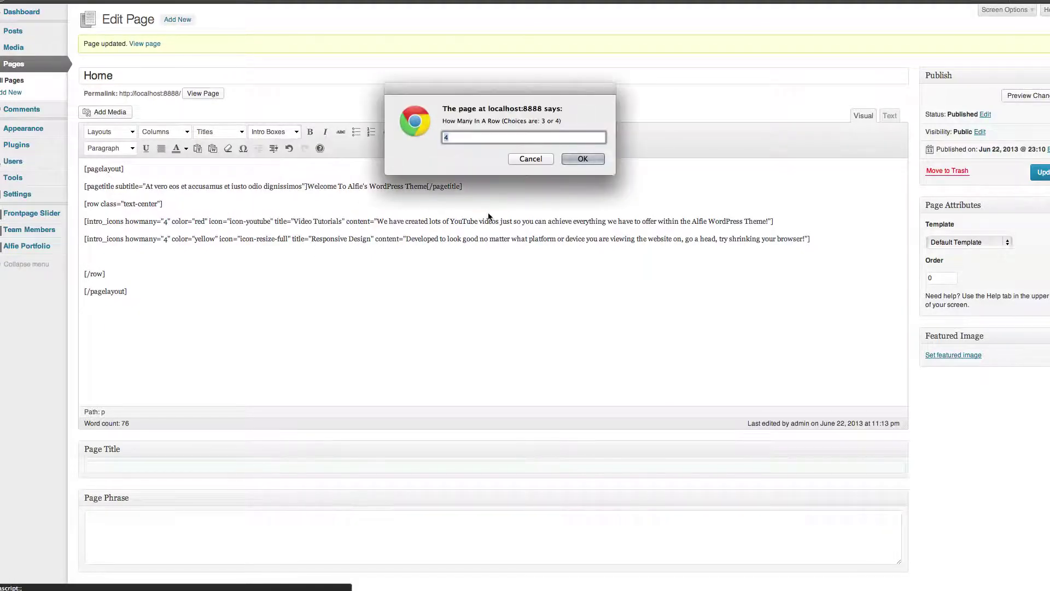
{"action": "key", "text": "Return"}
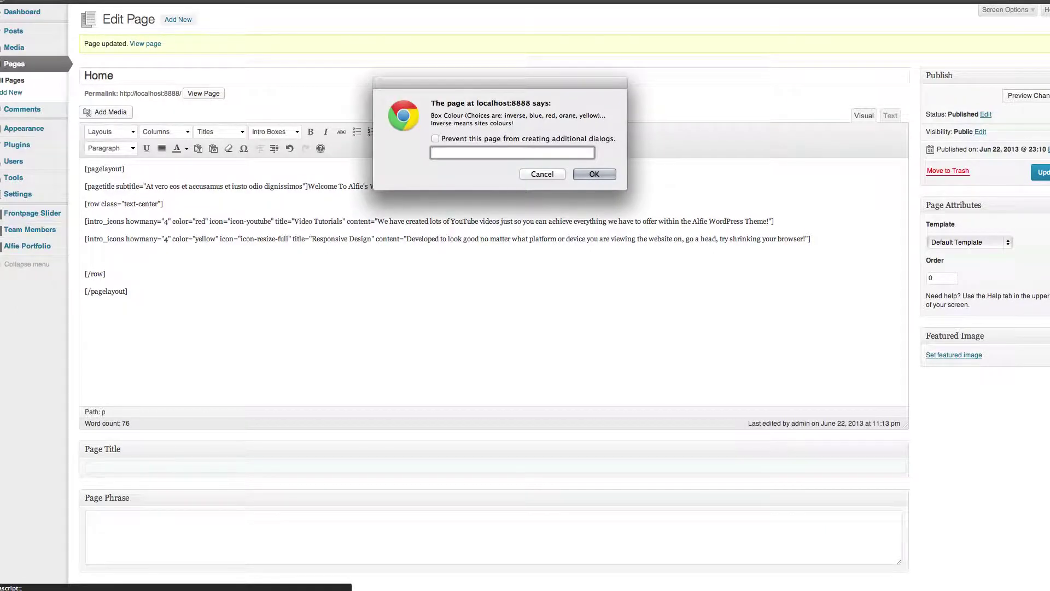
{"action": "type", "text": "blue"}
{"action": "key", "text": "Return"}
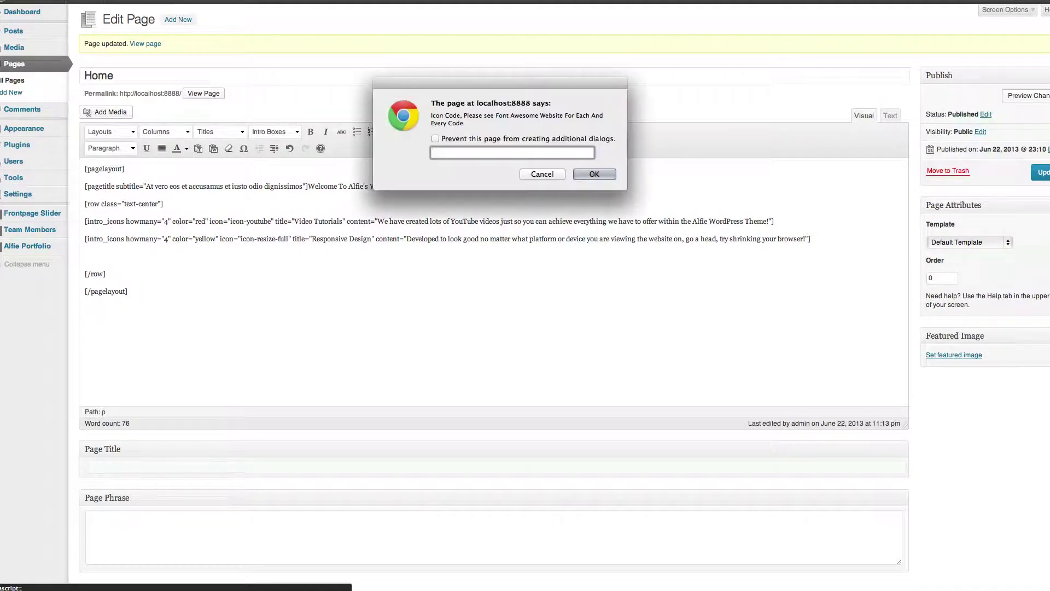
{"action": "type", "text": "icon-html5"}
{"action": "key", "text": "Return"}
{"action": "type", "text": "H"}
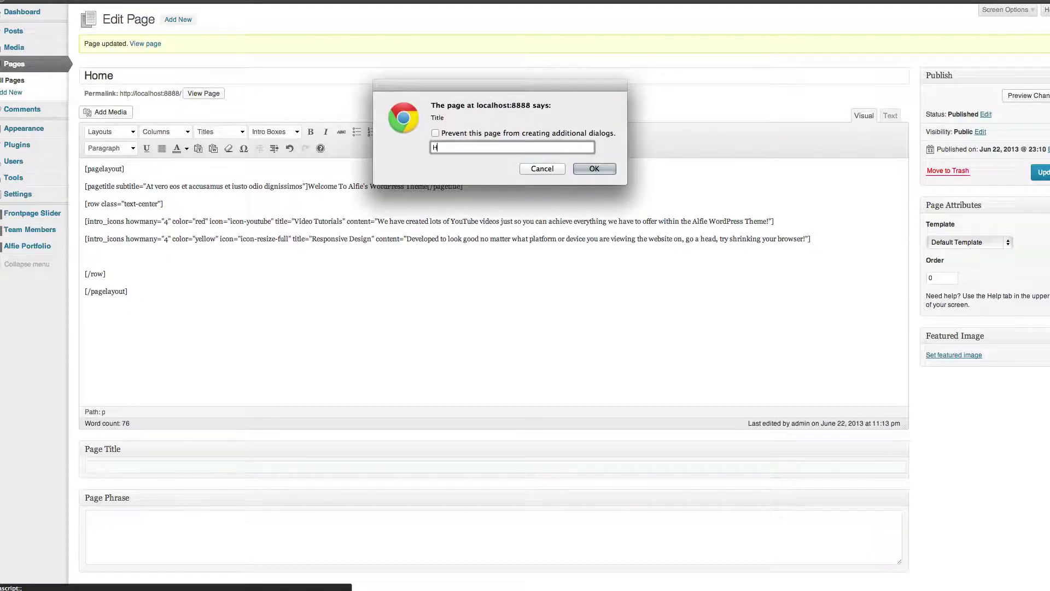
{"action": "type", "text": "tml5 Compliant"}
{"action": "key", "text": "Return"}
{"action": "type", "text": "Developed with high level of coding and care to provide everyone with a Html5 compliant markup for this amazing website template"}
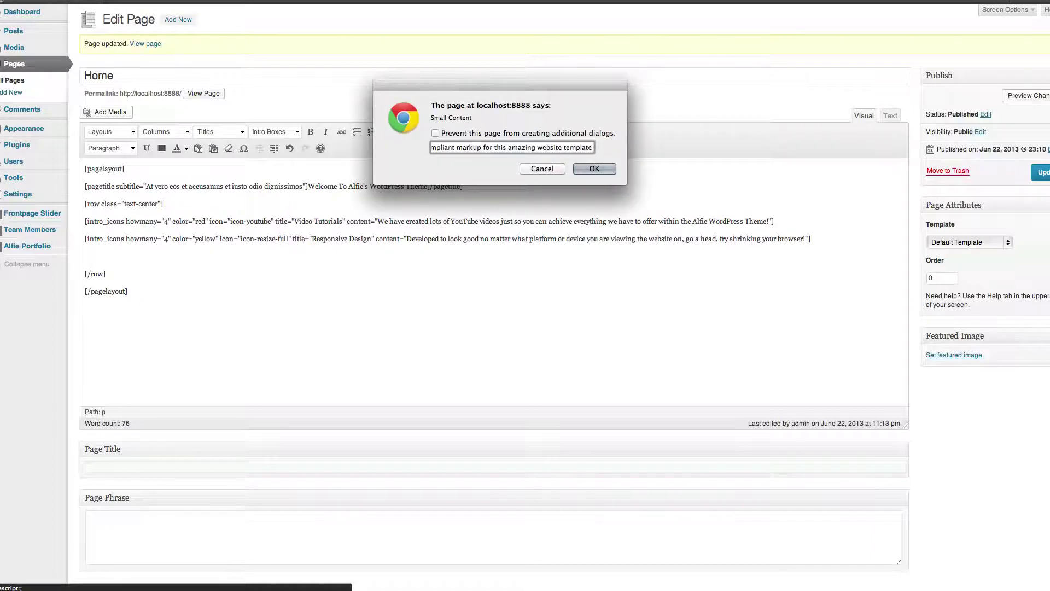
{"action": "key", "text": "Return"}
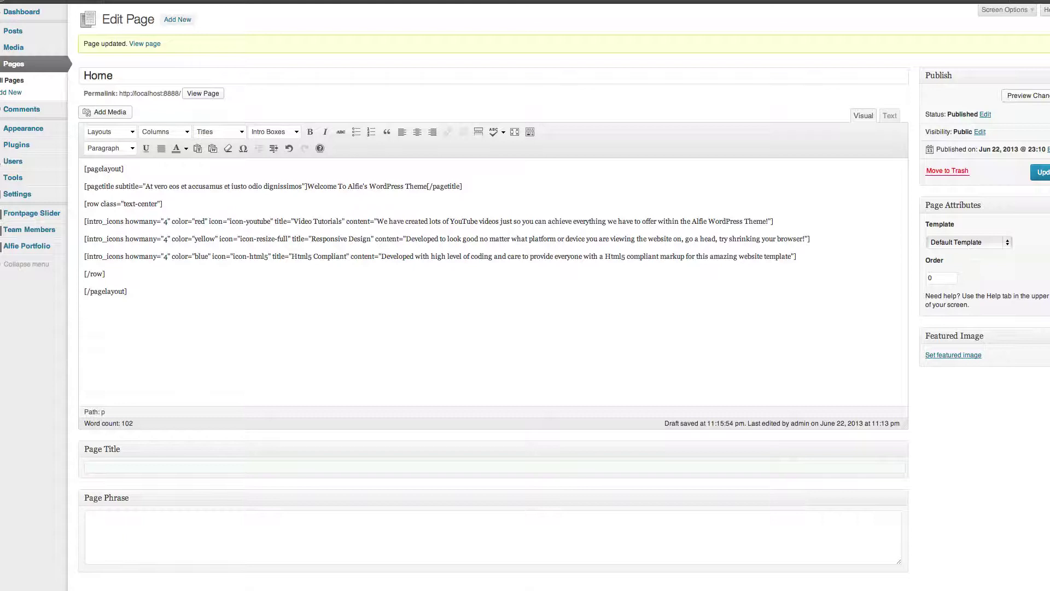
{"action": "key", "text": "Return"}
- Insert an inverse 'Css3 transitions' intro box with icon-css3 and pasted description, then update the page
{"action": "left_click", "coordinate": [273, 132]}
{"action": "mouse_move", "coordinate": [271, 173]}
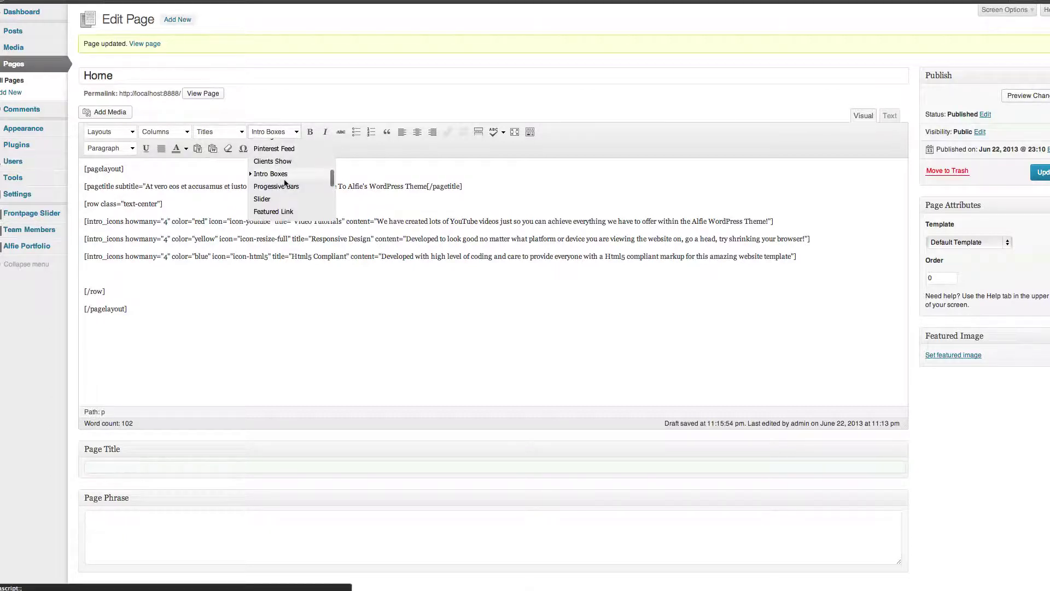
{"action": "left_click", "coordinate": [309, 176]}
{"action": "left_click", "coordinate": [598, 159]}
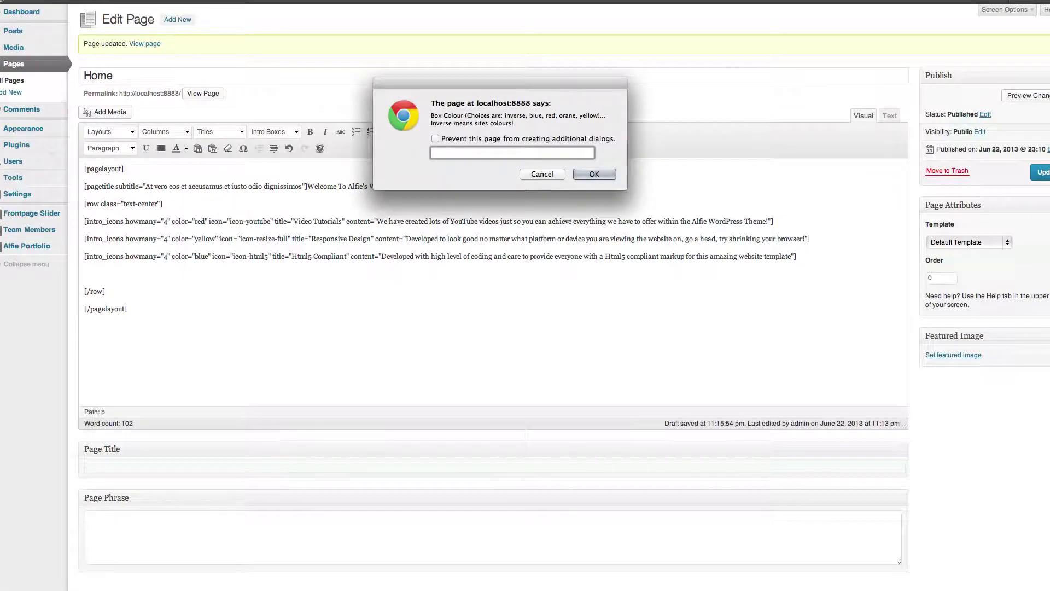
{"action": "type", "text": "inverse"}
{"action": "key", "text": "Return"}
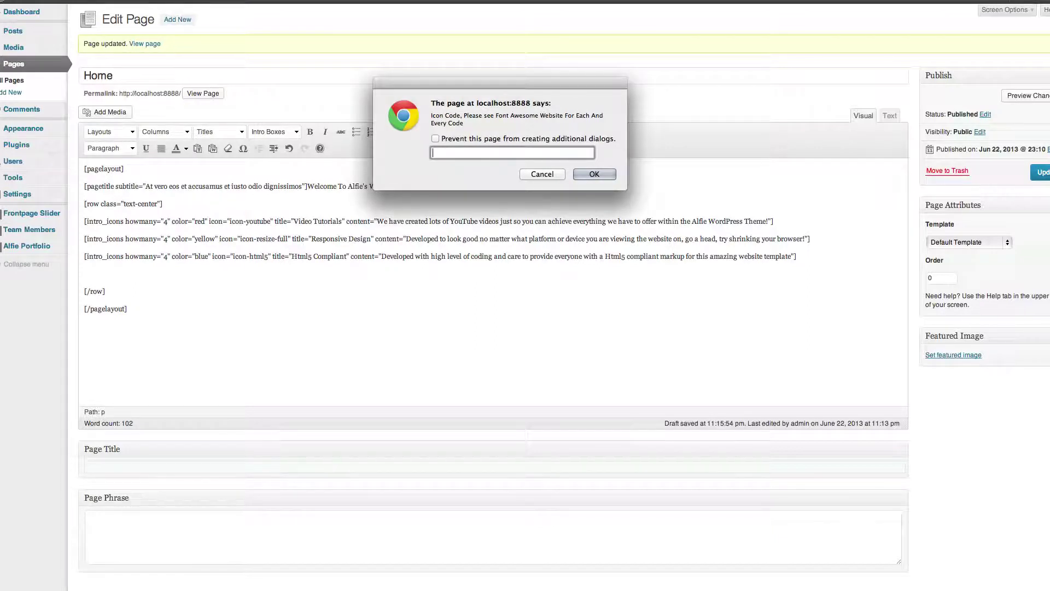
{"action": "type", "text": "icon-css3"}
{"action": "key", "text": "Return"}
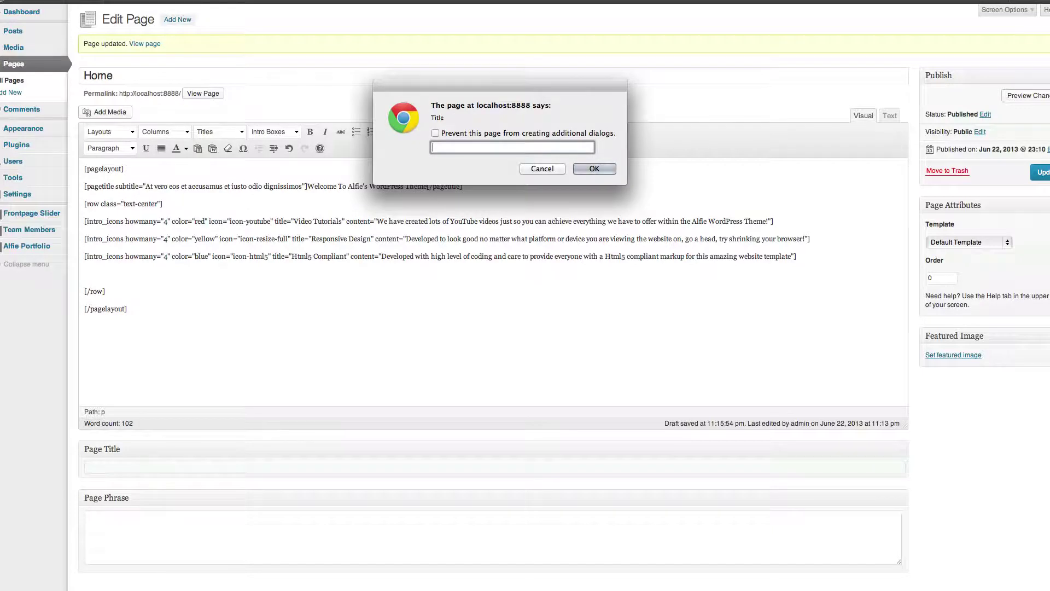
{"action": "type", "text": "Css3 transitions"}
{"action": "key", "text": "Return"}
{"action": "key", "text": "super+v"}
{"action": "key", "text": "Return"}
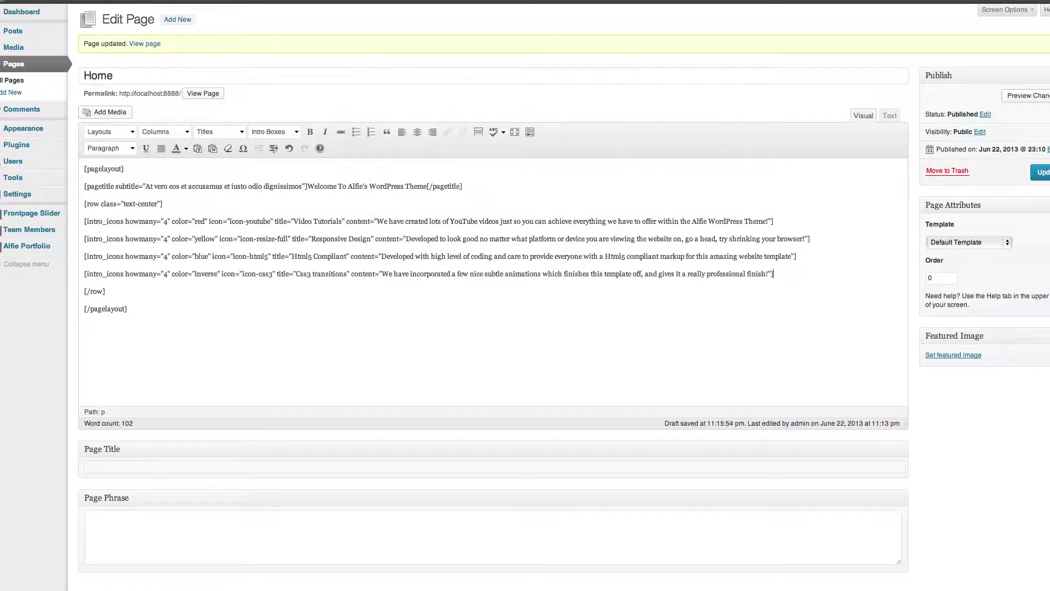
{"action": "left_click", "coordinate": [1044, 171]}
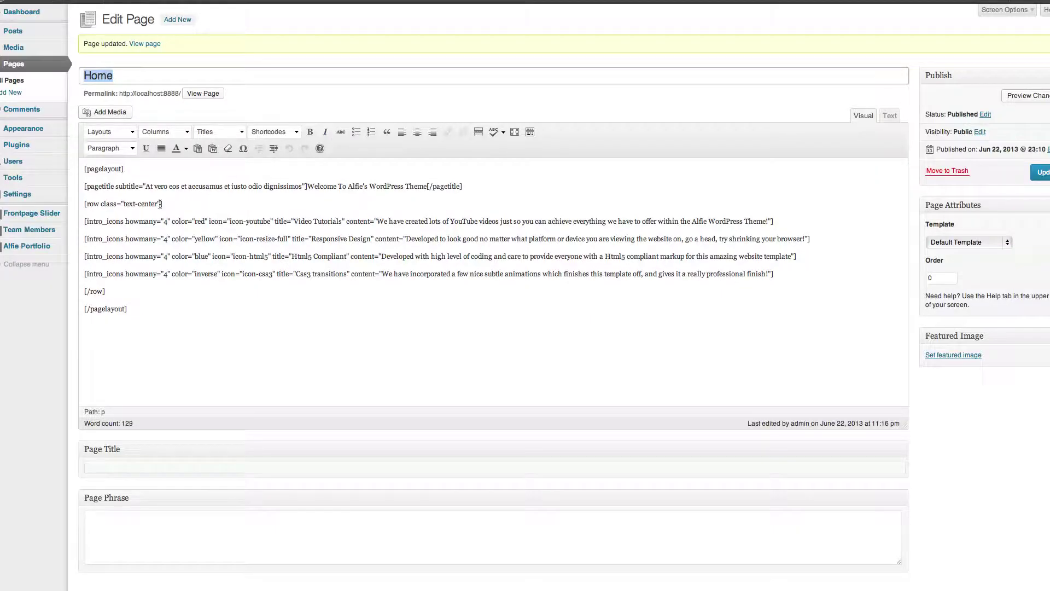
- Remove text-center from the row class, update the page and reload the live site to compare
{"action": "left_click_drag", "start_coordinate": [157, 204], "coordinate": [124, 204]}
{"action": "key", "text": "super+c"}
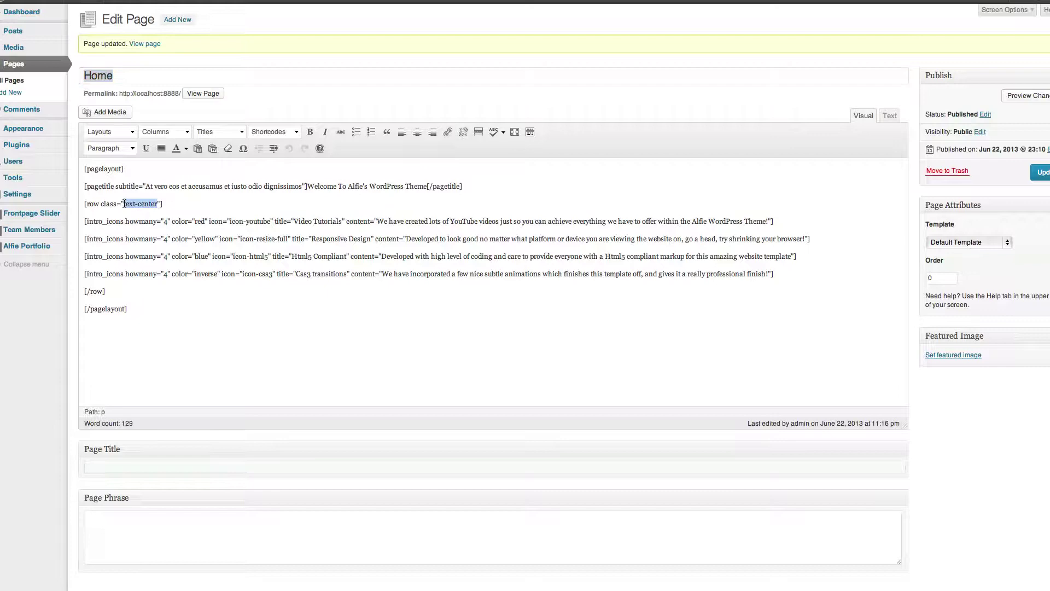
{"action": "key", "text": "BackSpace"}
{"action": "left_click", "coordinate": [1041, 173]}
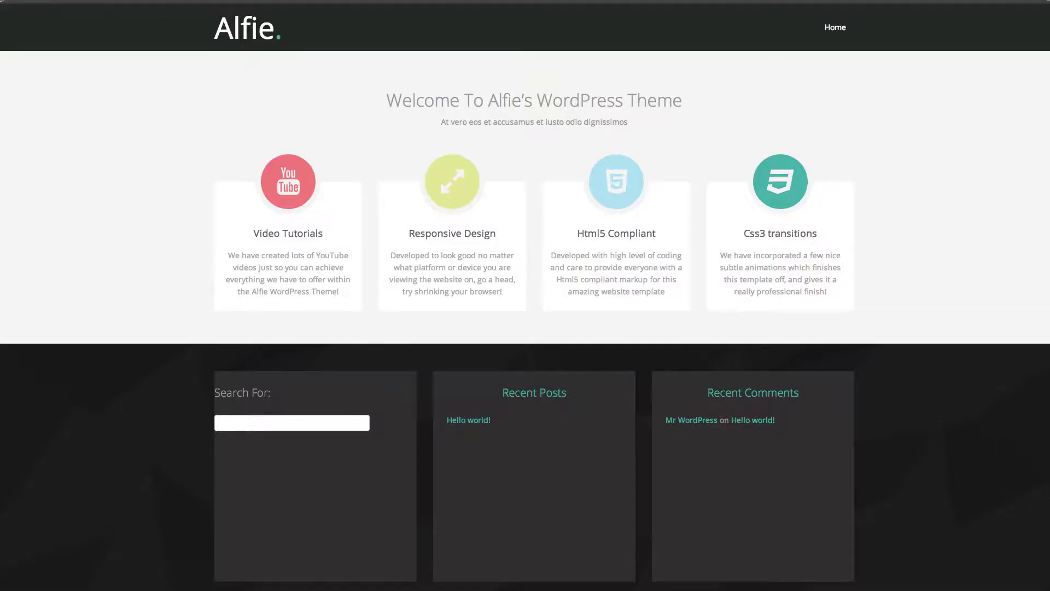
{"action": "key", "text": "ctrl+r"}
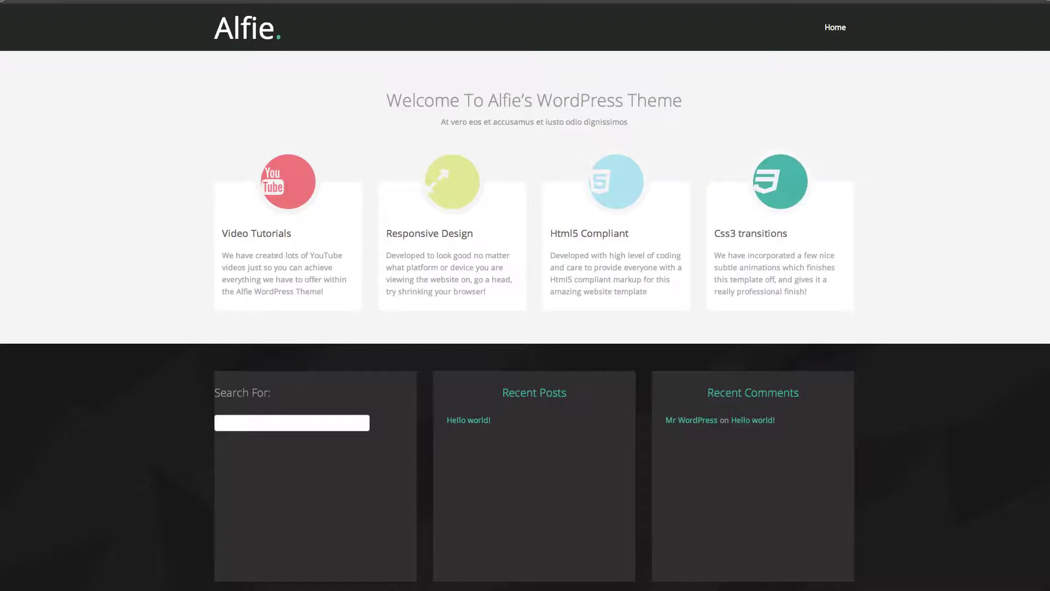
- Paste text-center back into the row class and update the Home page again
{"action": "key", "text": "ctrl+shift+Tab"}
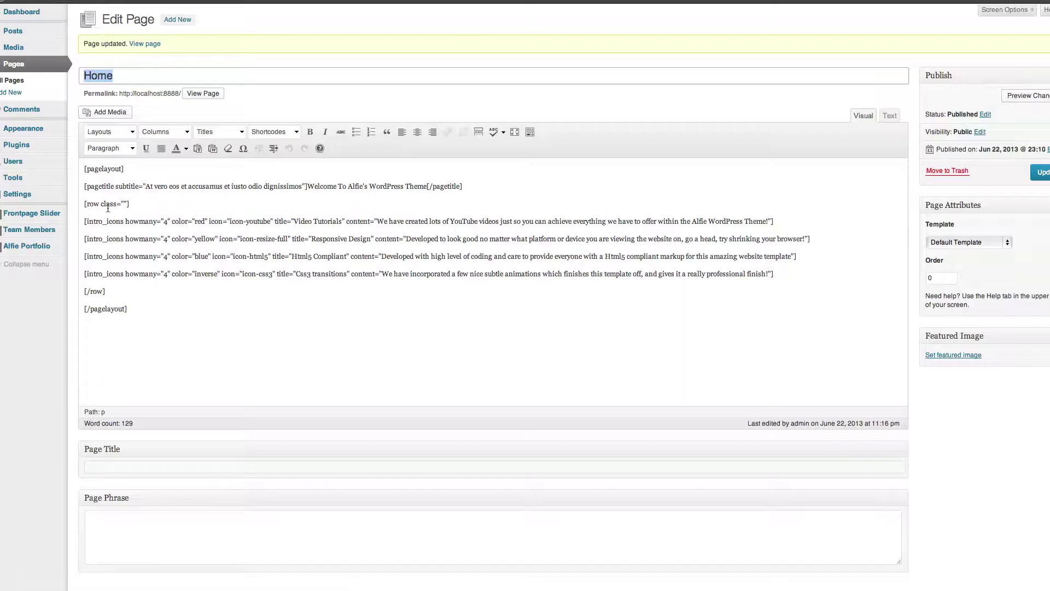
{"action": "left_click", "coordinate": [126, 204]}
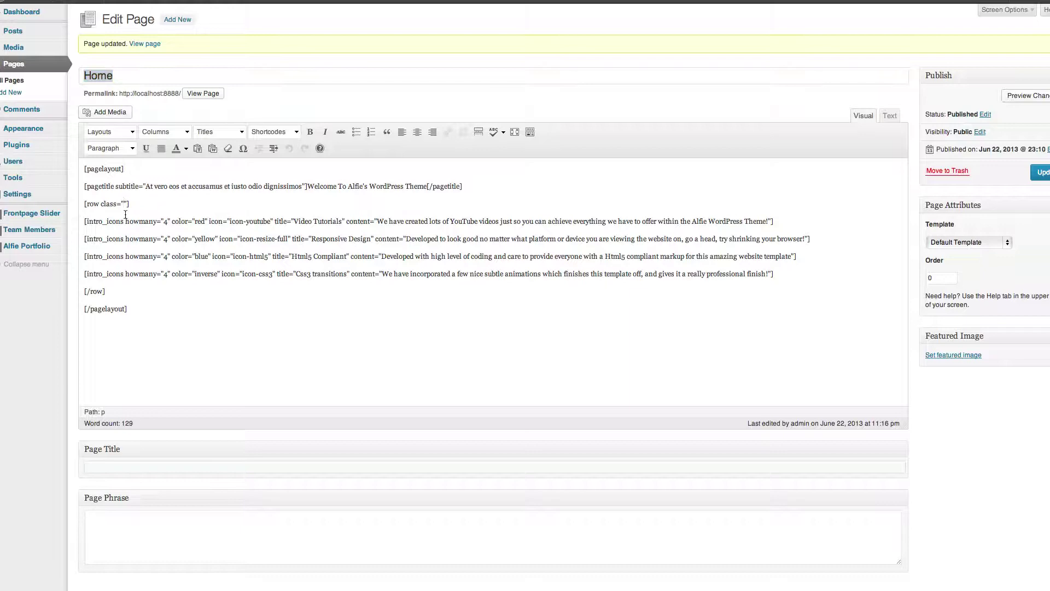
{"action": "key", "text": "super+v"}
{"action": "left_click", "coordinate": [1039, 171]}
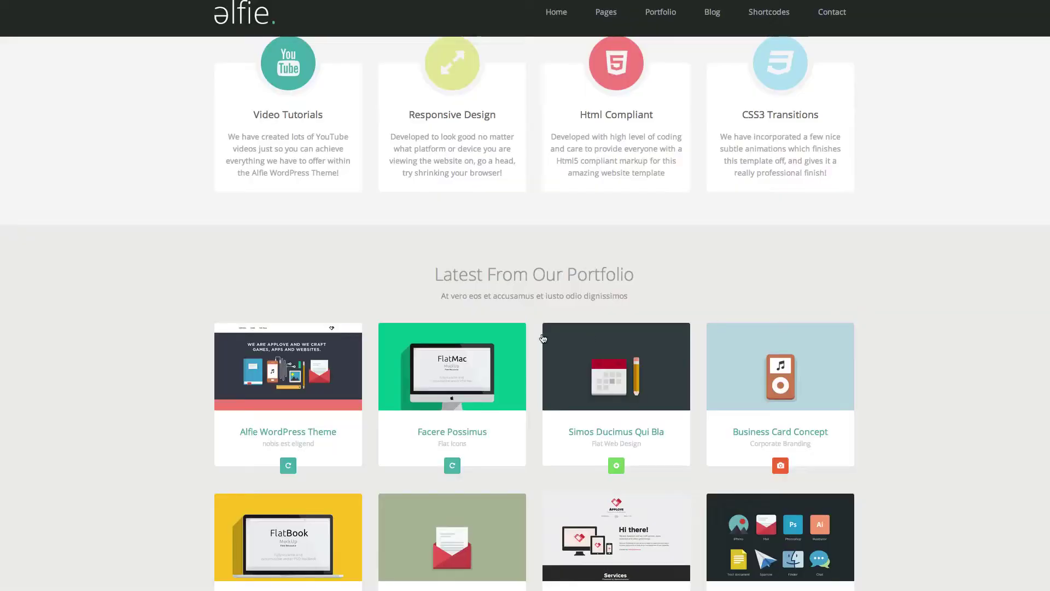
- Place the caret after the closing [/pagelayout] shortcode and bring up the Layouts list
{"action": "scroll", "coordinate": [744, 299], "scroll_direction": "down", "scroll_amount": 5}
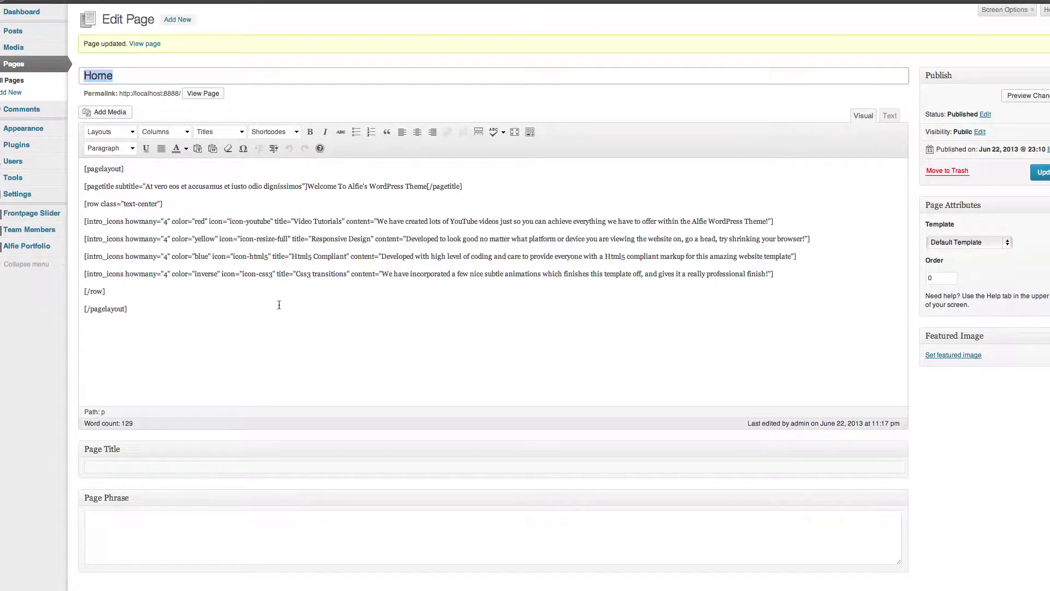
{"action": "left_click", "coordinate": [158, 310]}
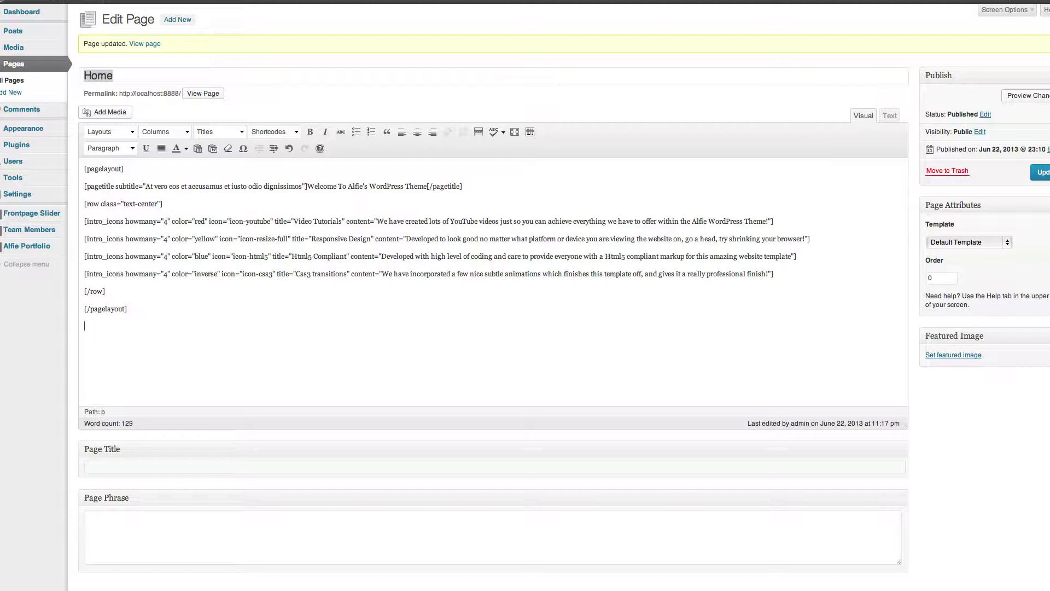
{"action": "left_click", "coordinate": [123, 134]}
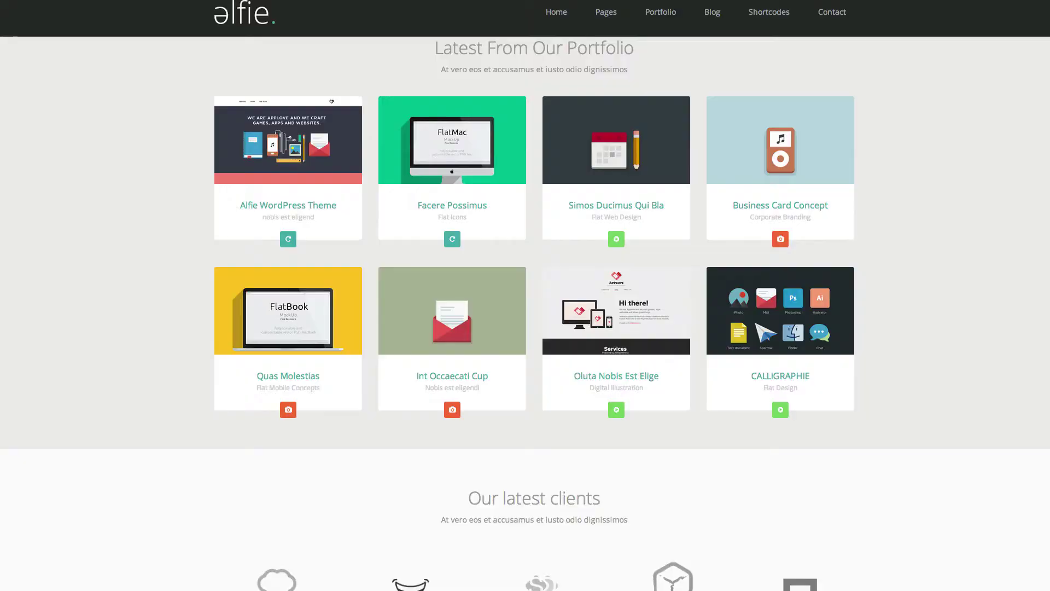
{"action": "scroll", "coordinate": [668, 123], "scroll_direction": "down", "scroll_amount": 1}
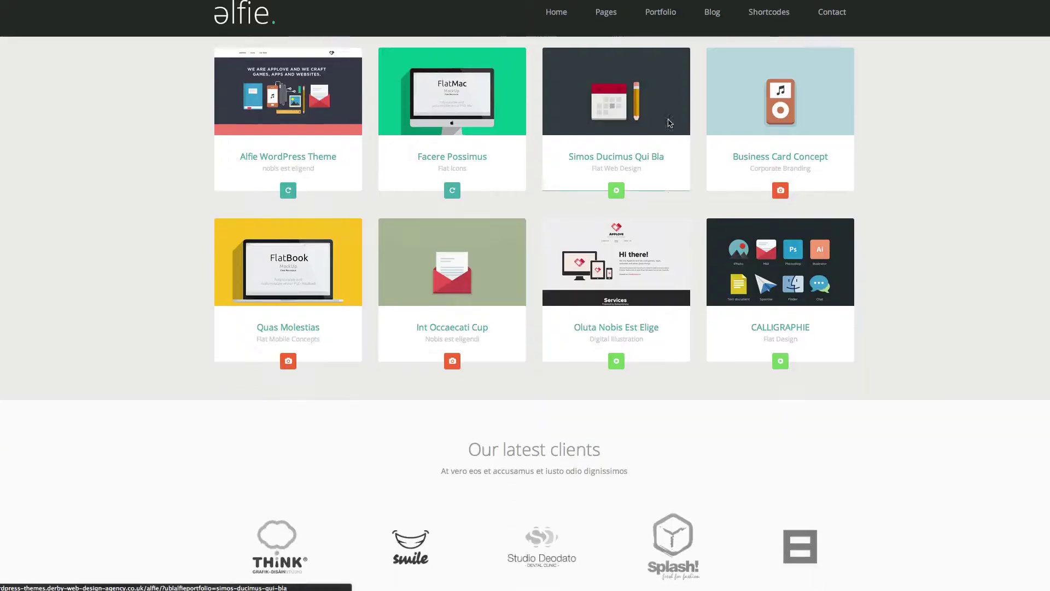
{"action": "scroll", "coordinate": [669, 123], "scroll_direction": "up", "scroll_amount": 4}
{"action": "scroll", "coordinate": [668, 123], "scroll_direction": "up", "scroll_amount": 2}
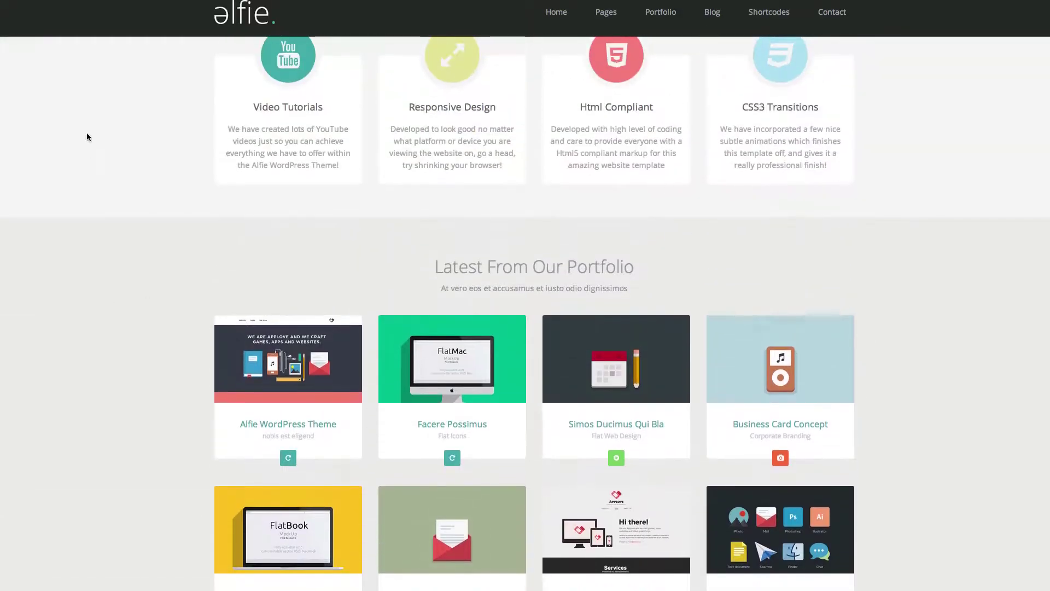
{"action": "scroll", "coordinate": [88, 136], "scroll_direction": "up", "scroll_amount": 5}
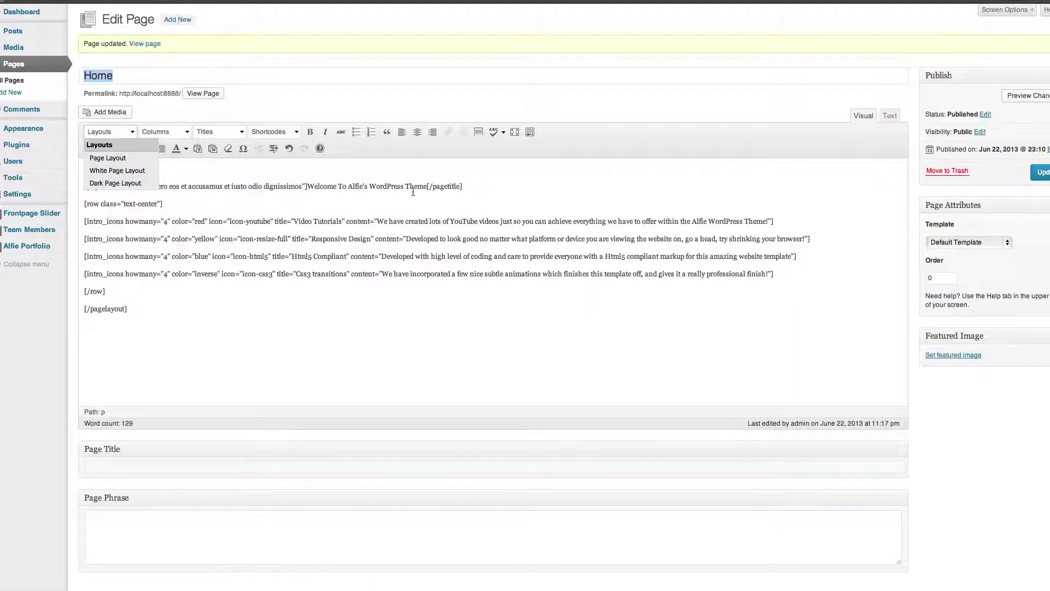
{"action": "left_click", "coordinate": [184, 339]}
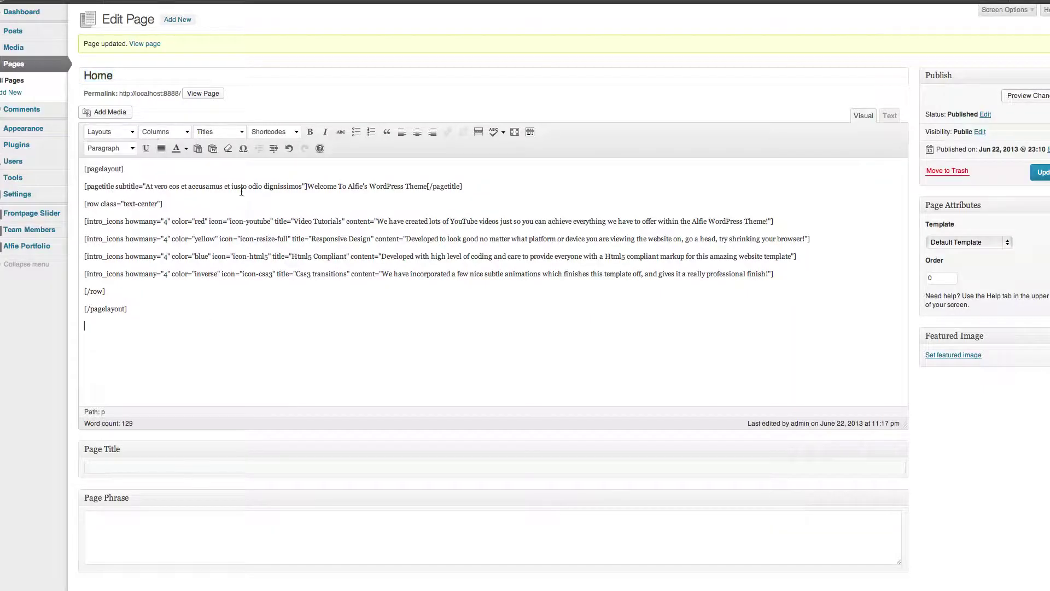
- Insert a Dark Page Layout with no extra class and add an empty line inside it
{"action": "left_click", "coordinate": [116, 129]}
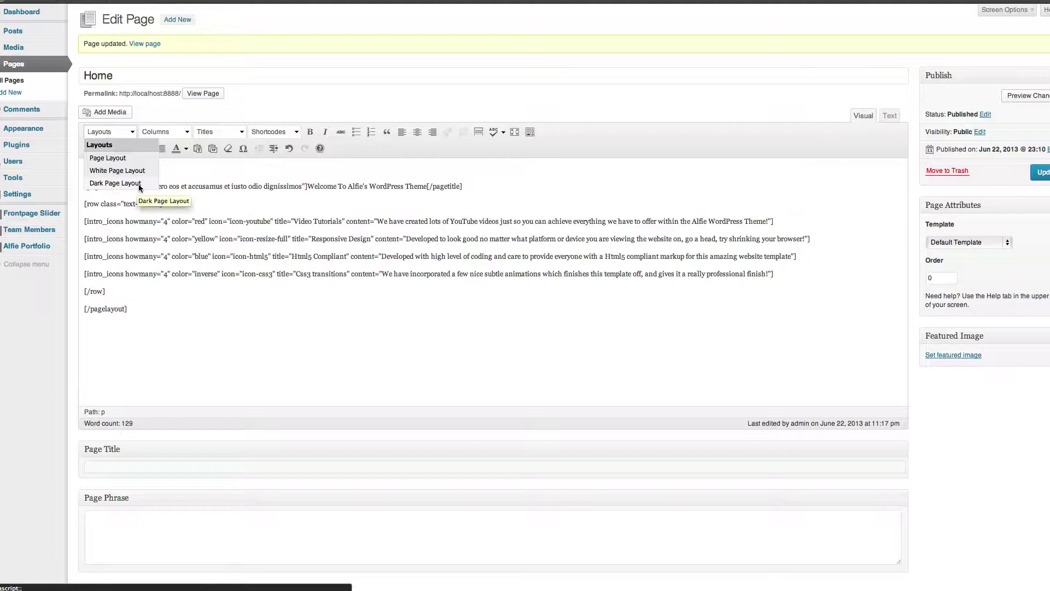
{"action": "left_click", "coordinate": [111, 184]}
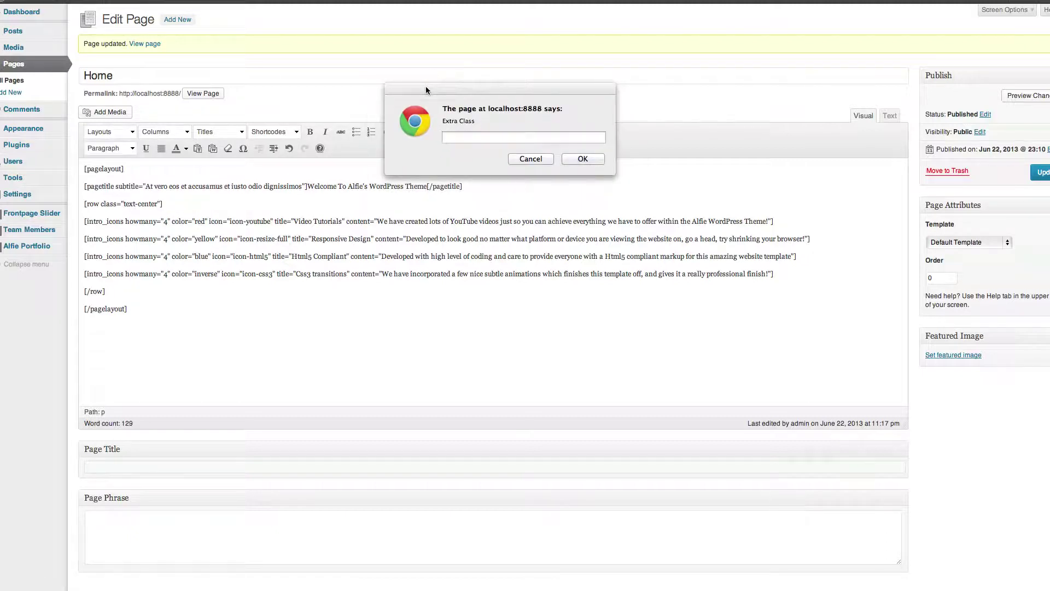
{"action": "left_click", "coordinate": [584, 159]}
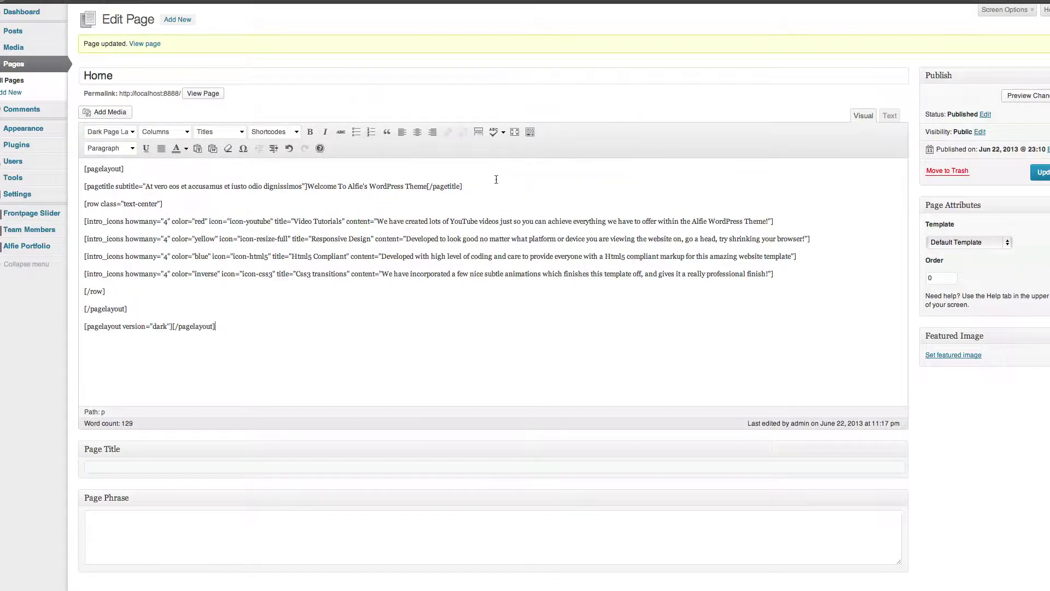
{"action": "left_click", "coordinate": [172, 326]}
{"action": "key", "text": "Return"}
{"action": "key", "text": "Return"}
{"action": "key", "text": "Up"}
- Type 'Our Latest Portfolio' inside the dark layout and select it for a title style
{"action": "left_click", "coordinate": [218, 131]}
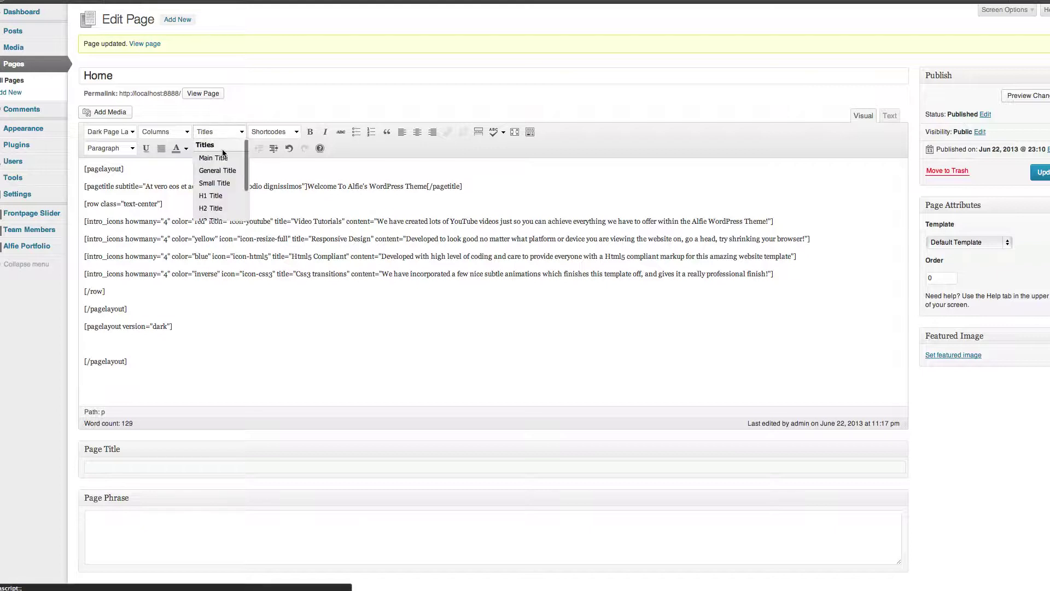
{"action": "left_click", "coordinate": [118, 349]}
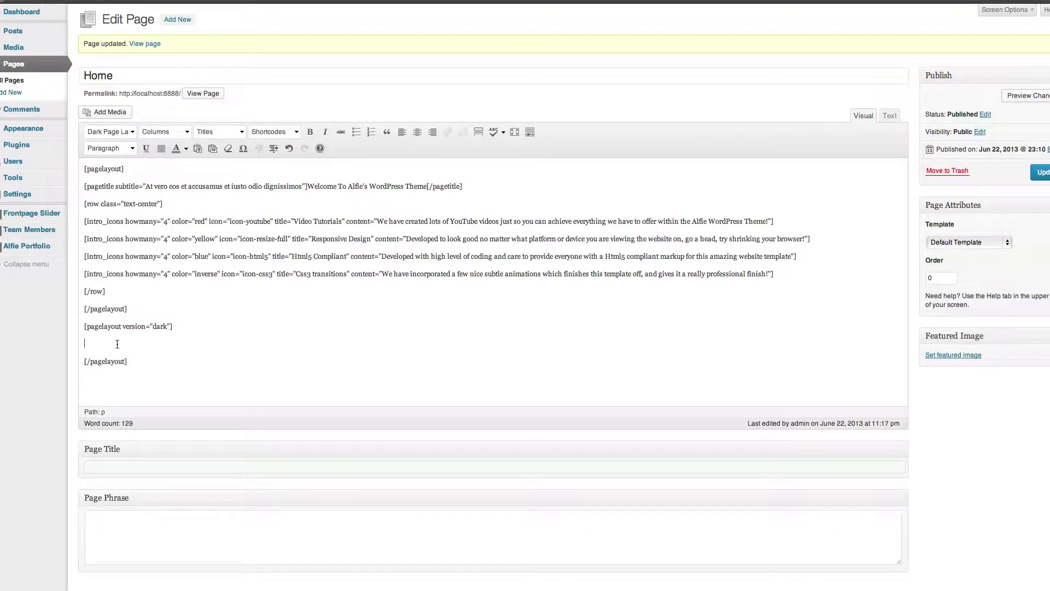
{"action": "type", "text": "Our Latest Portfolio"}
{"action": "key", "text": "shift+alt+Left"}
{"action": "key", "text": "shift+alt+Left"}
{"action": "key", "text": "shift+alt+Left"}
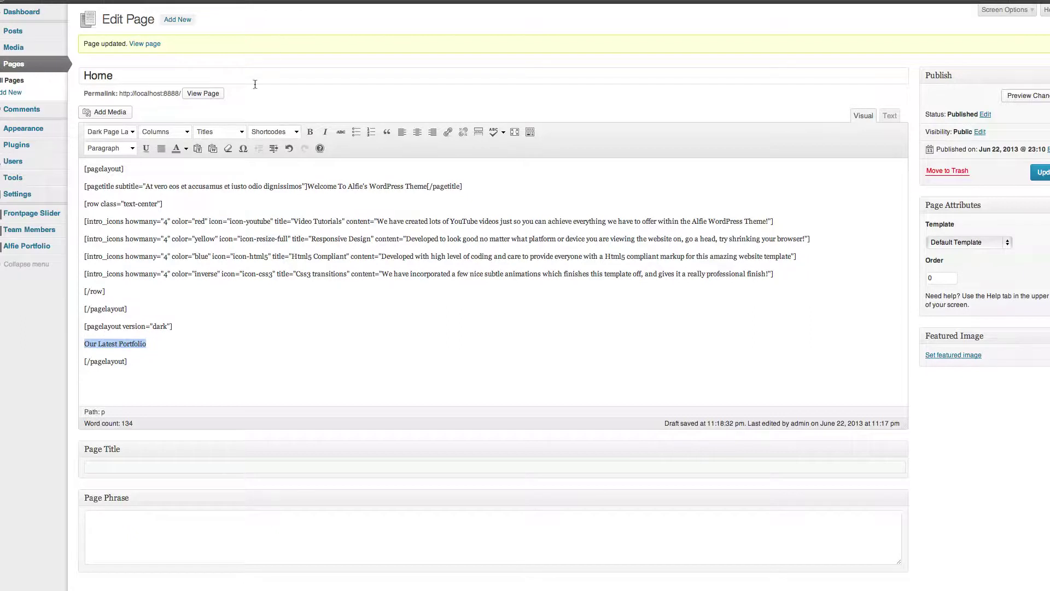
{"action": "left_click", "coordinate": [235, 132]}
- Make 'Our Latest Portfolio' a main title with the pasted subtitle
{"action": "left_click", "coordinate": [234, 157]}
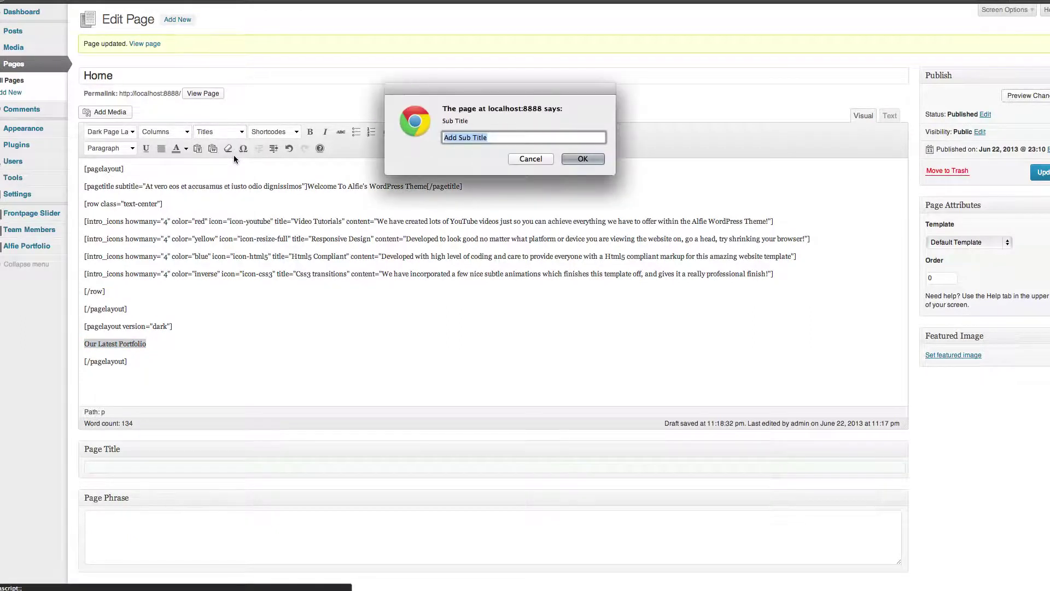
{"action": "type", "text": "At vero eos et accusamus et iusto odio dignissimos"}
{"action": "key", "text": "Return"}
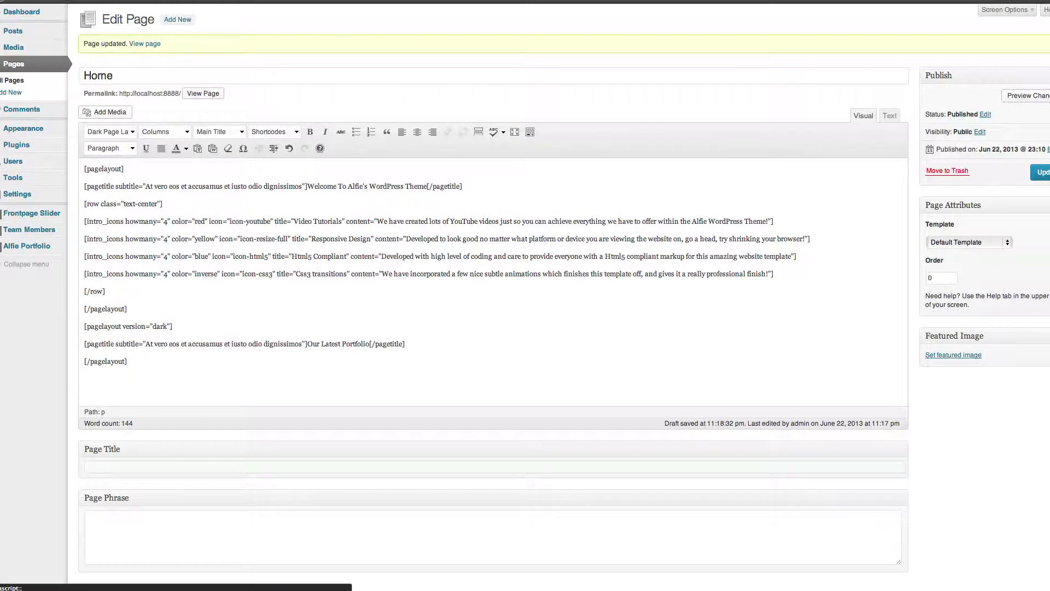
{"action": "key", "text": "Return"}
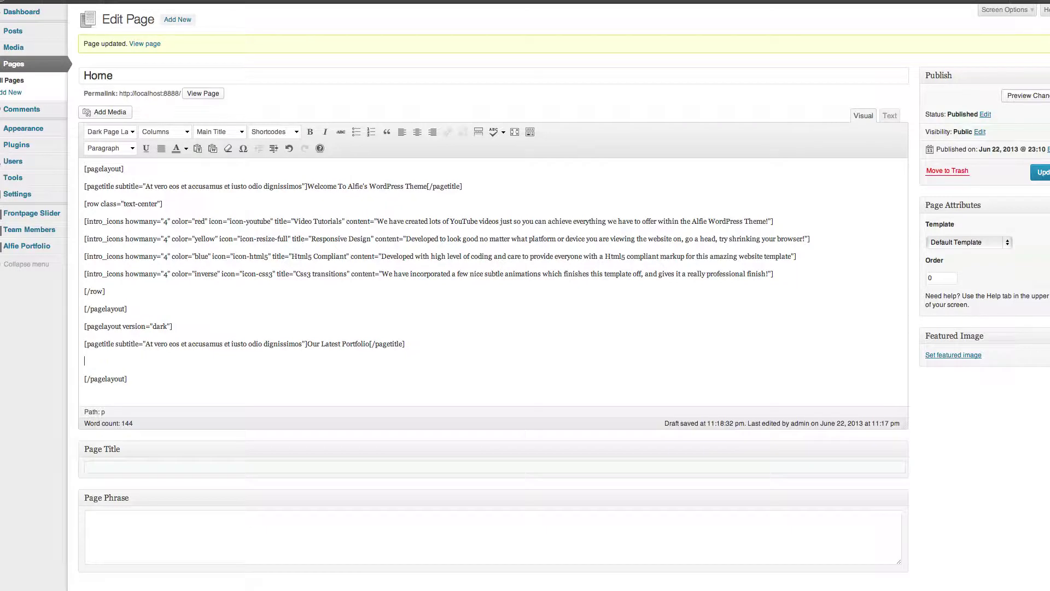
- Add a Latest Portfolio Items shortcode showing 8 items below the title and update the page
{"action": "left_click", "coordinate": [276, 131]}
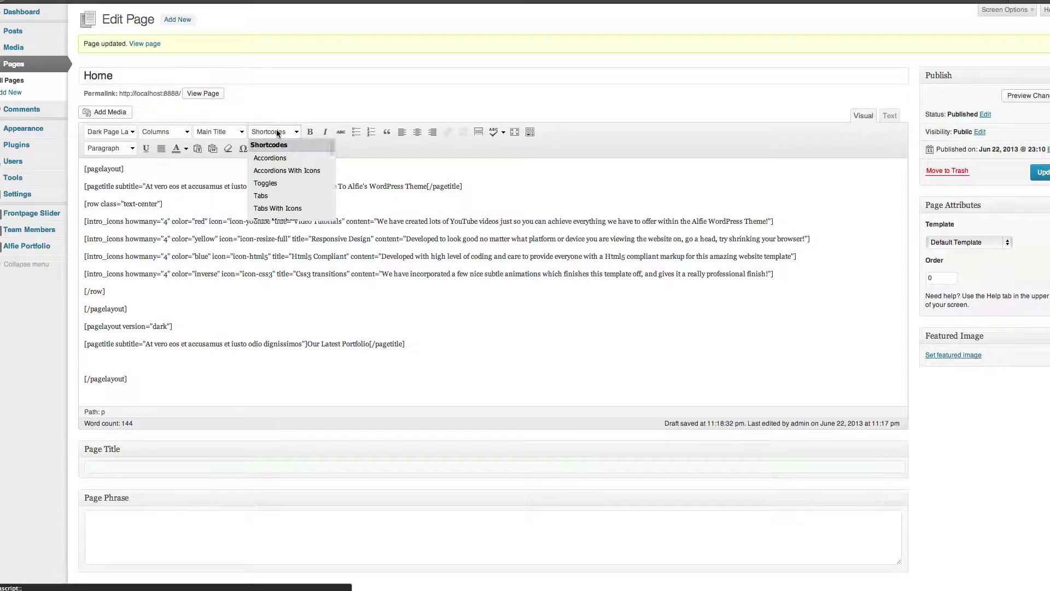
{"action": "scroll", "coordinate": [304, 175], "scroll_direction": "down", "scroll_amount": 1}
{"action": "scroll", "coordinate": [303, 177], "scroll_direction": "down", "scroll_amount": 1}
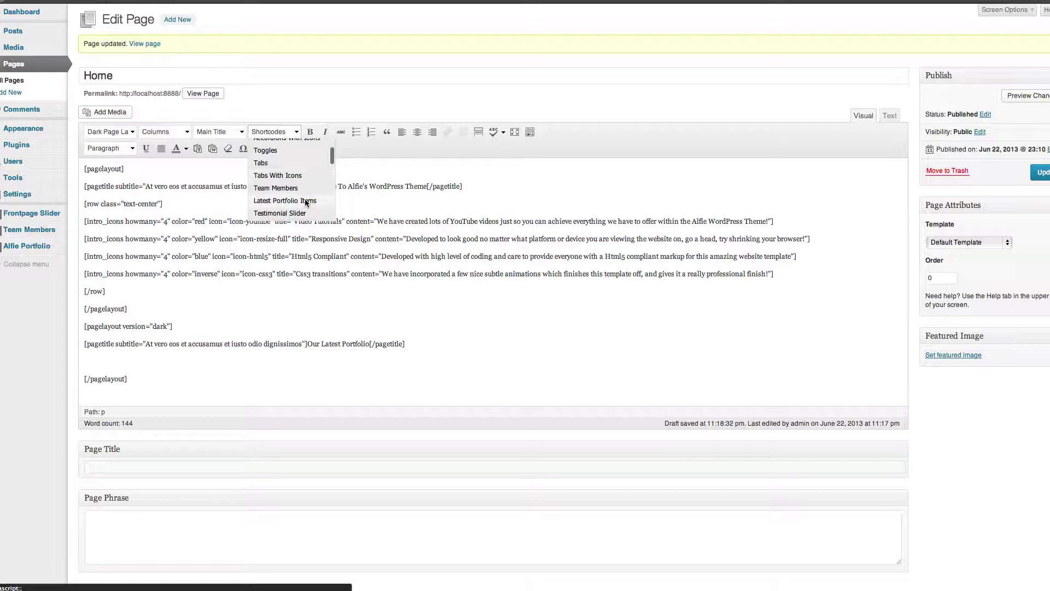
{"action": "left_click", "coordinate": [306, 203]}
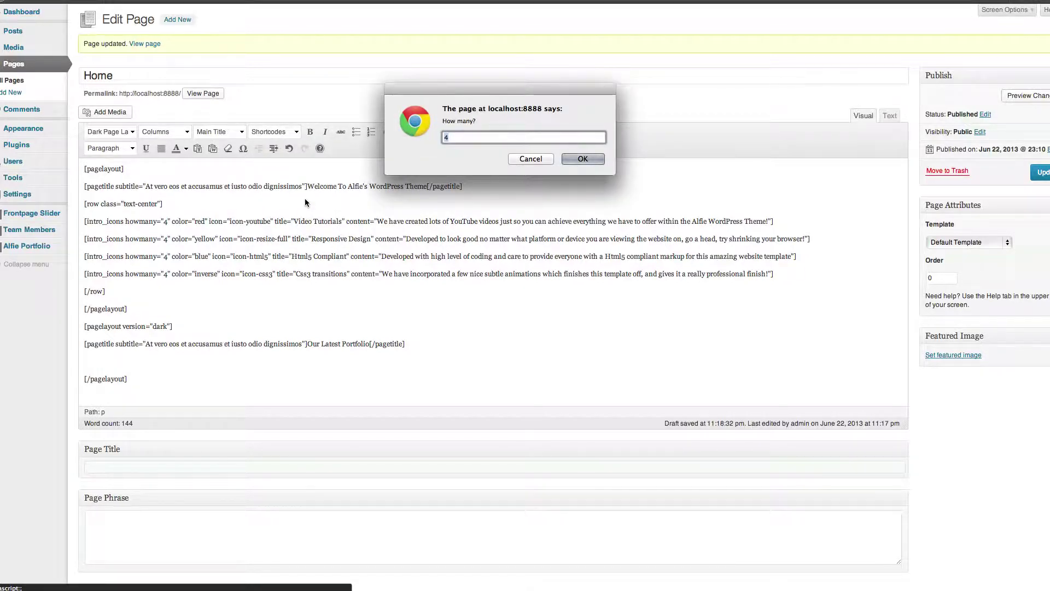
{"action": "type", "text": "8"}
{"action": "key", "text": "Return"}
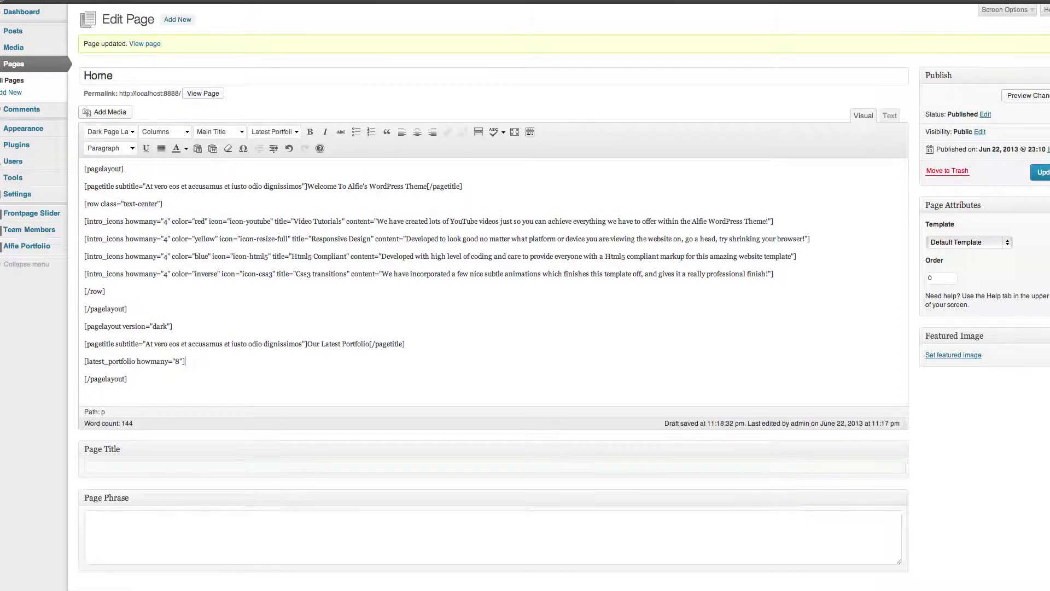
{"action": "left_click", "coordinate": [1040, 172]}
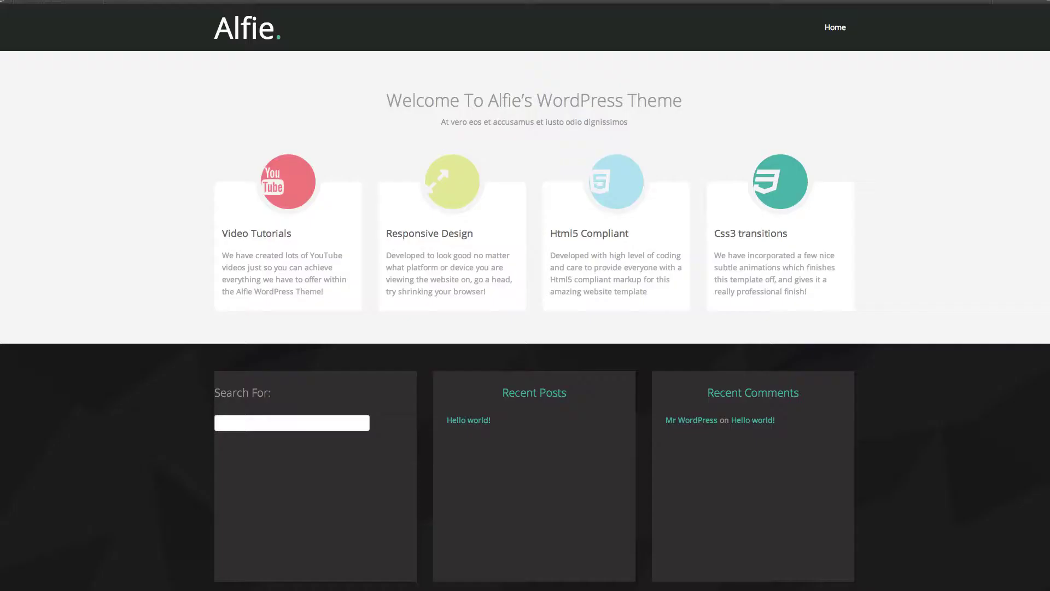
- Reload the front page and scroll through the portfolio grid and client logos sections
{"action": "key", "text": "super+r"}
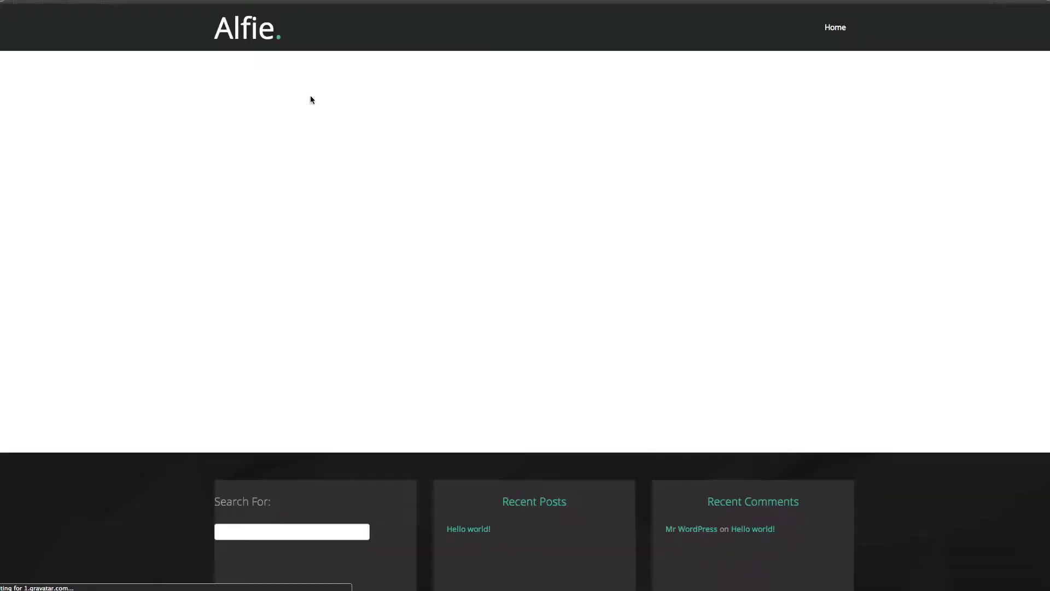
{"action": "scroll", "coordinate": [372, 135], "scroll_direction": "down", "scroll_amount": 1}
{"action": "scroll", "coordinate": [372, 134], "scroll_direction": "down", "scroll_amount": 3}
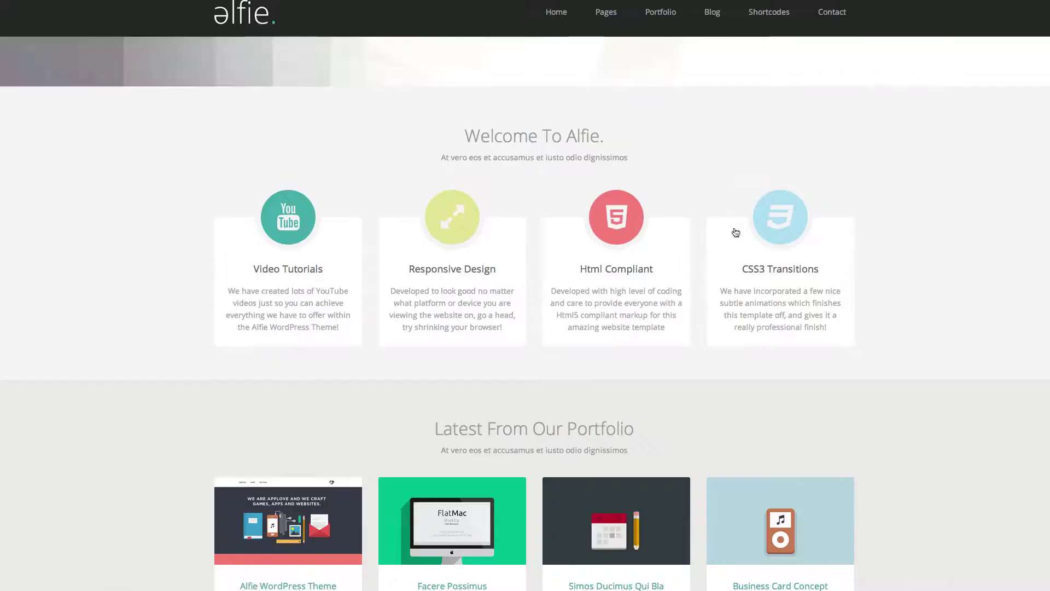
{"action": "scroll", "coordinate": [734, 230], "scroll_direction": "down", "scroll_amount": 10}
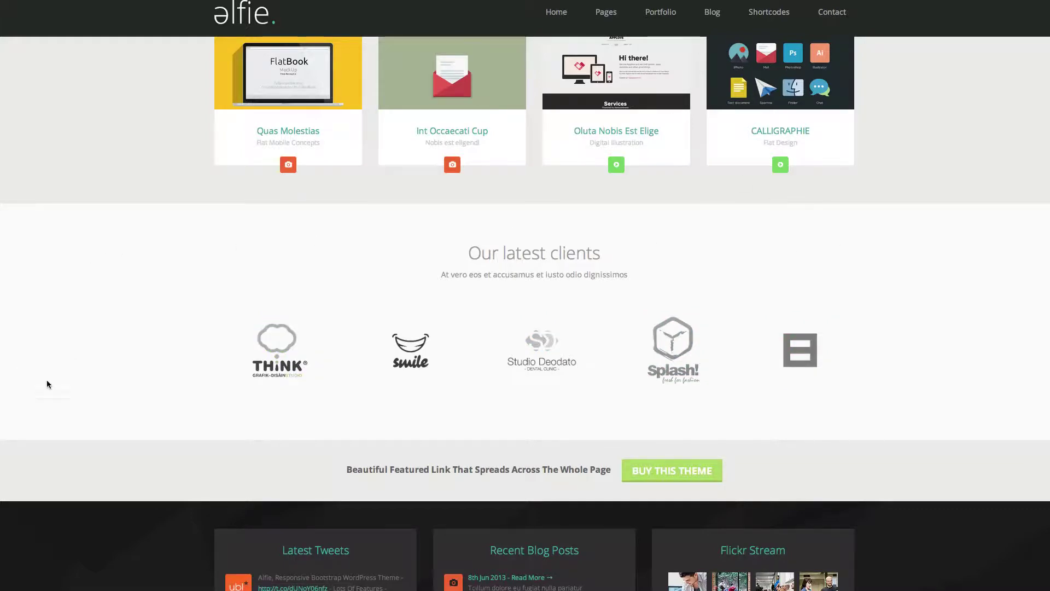
{"action": "scroll", "coordinate": [99, 291], "scroll_direction": "up", "scroll_amount": 10}
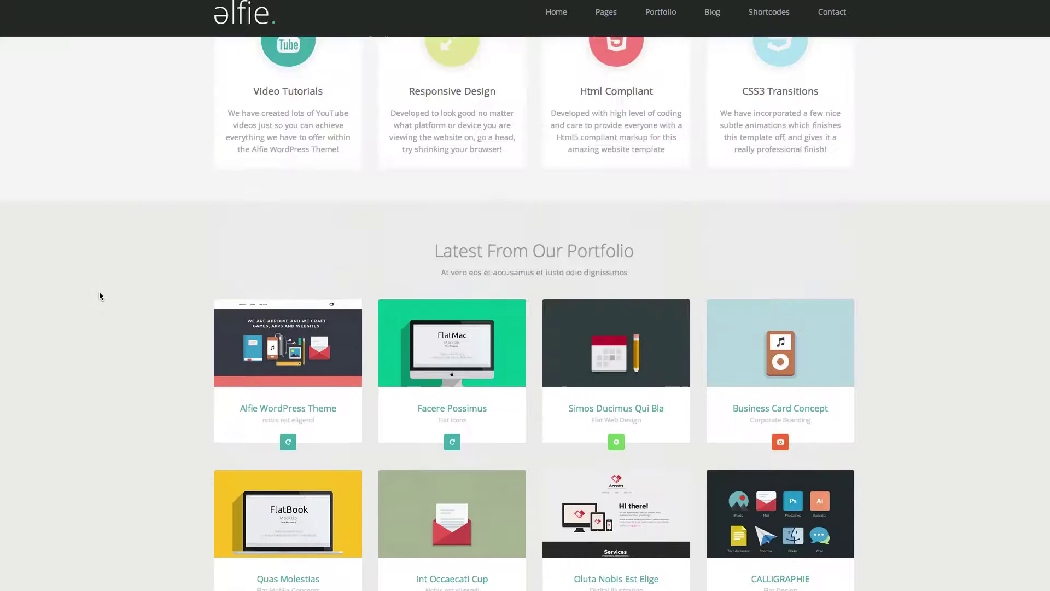
{"action": "scroll", "coordinate": [145, 218], "scroll_direction": "down", "scroll_amount": 10}
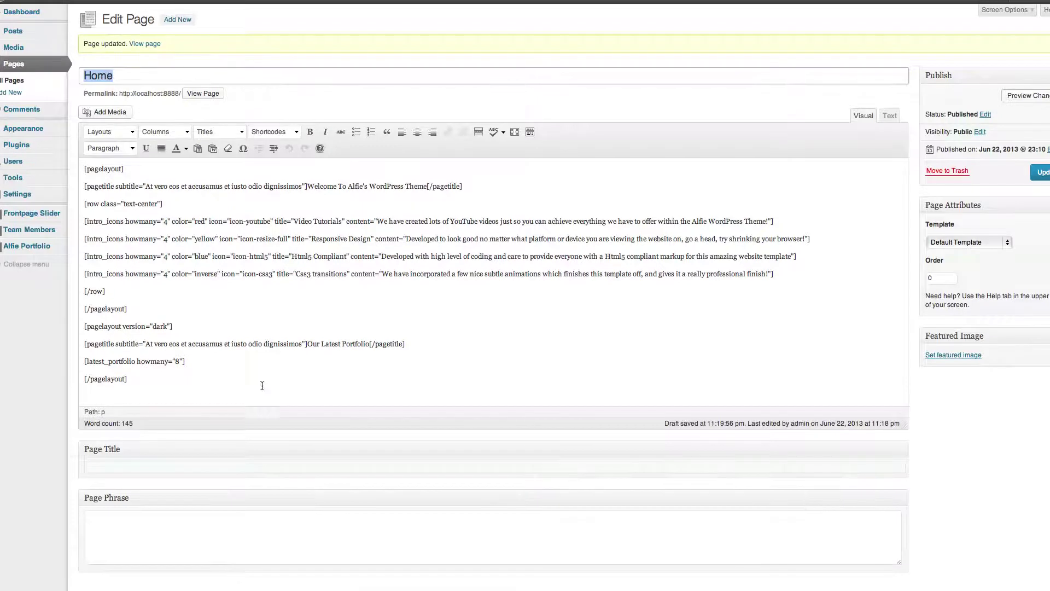
- Add a White Page Layout with no extra class on a new line after the dark portfolio block
{"action": "scroll", "coordinate": [262, 385], "scroll_direction": "down", "scroll_amount": 1}
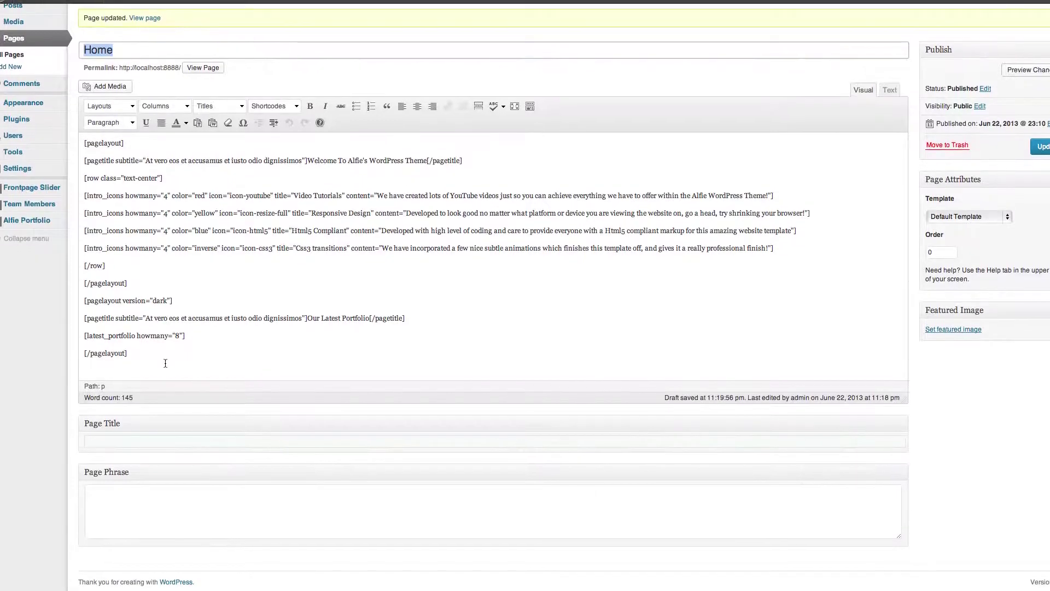
{"action": "left_click", "coordinate": [147, 351]}
{"action": "key", "text": "Return"}
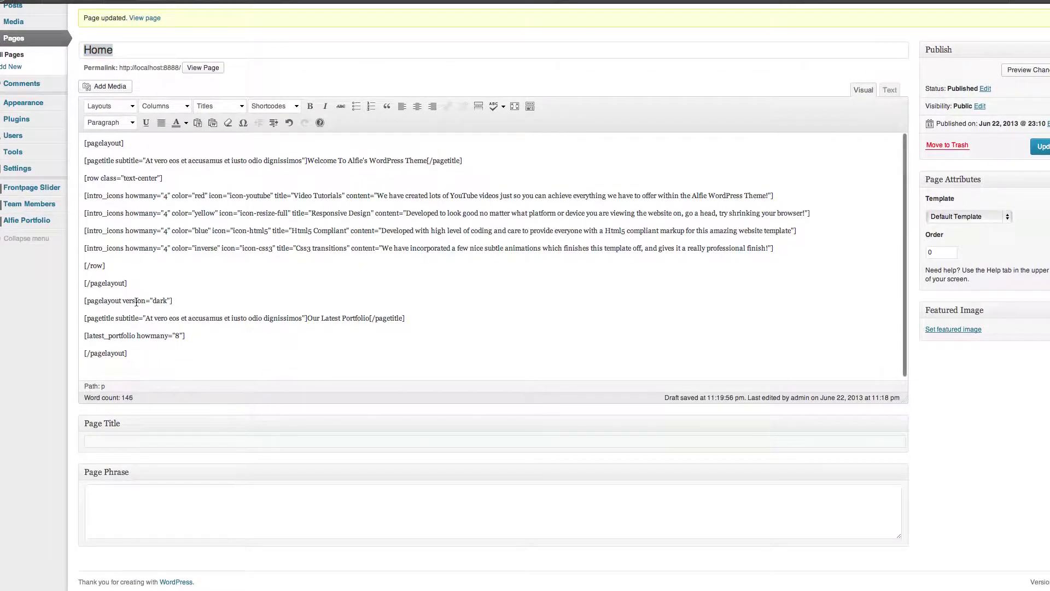
{"action": "left_click", "coordinate": [112, 111]}
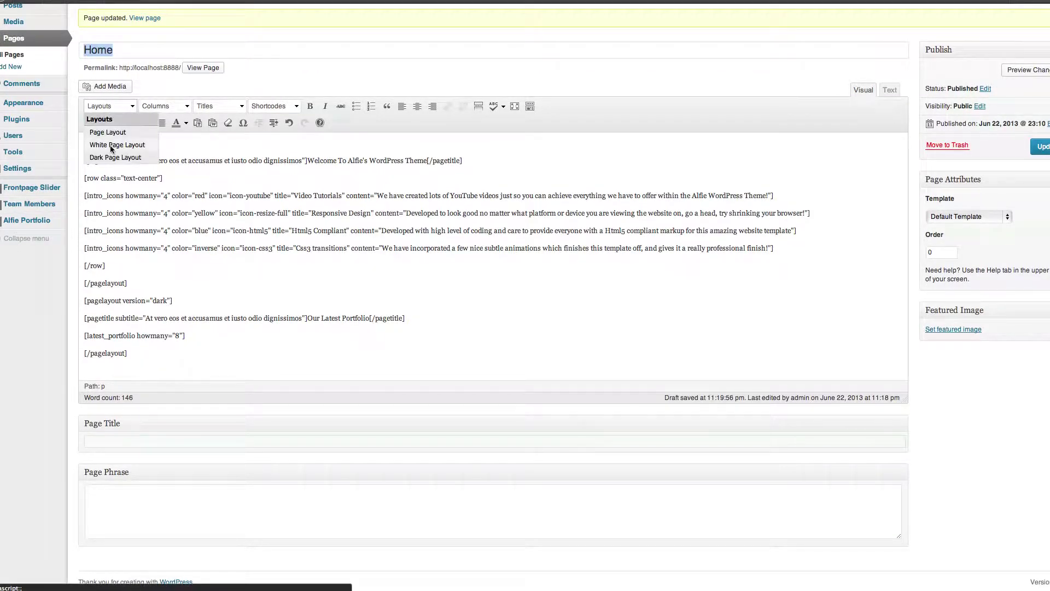
{"action": "left_click", "coordinate": [107, 146]}
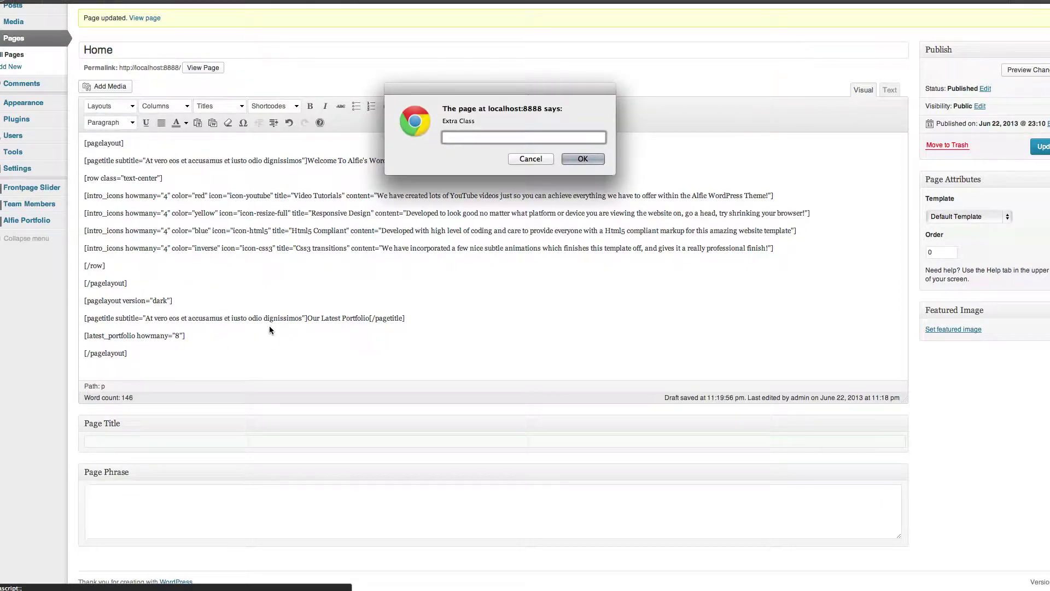
{"action": "left_click", "coordinate": [583, 158]}
- Type 'Our Latest Clients' in the white layout and make it a main title with pasted subtitle
{"action": "scroll", "coordinate": [308, 292], "scroll_direction": "down", "scroll_amount": 1}
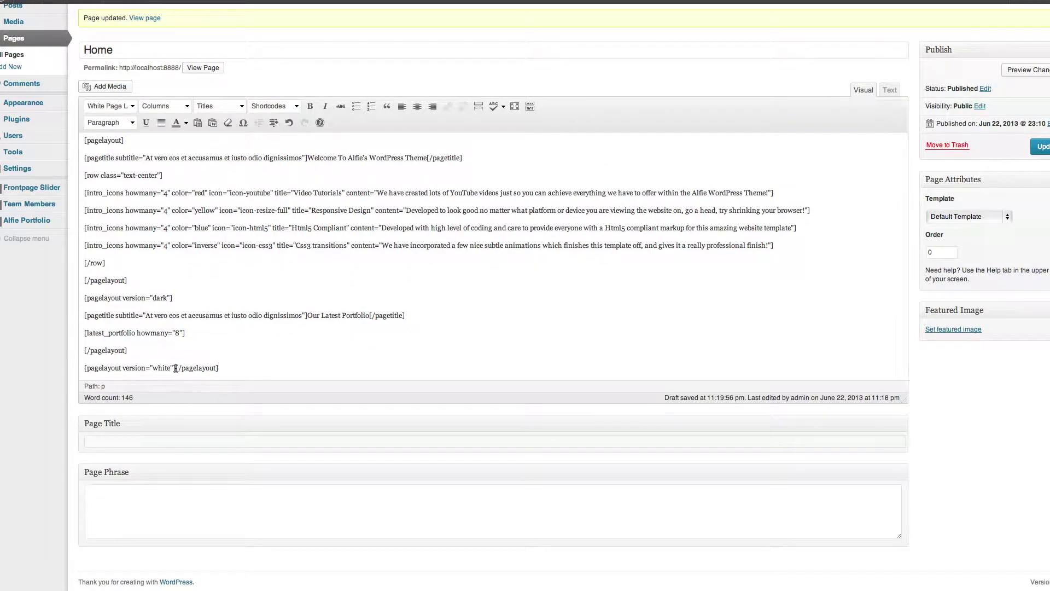
{"action": "key", "text": "Return"}
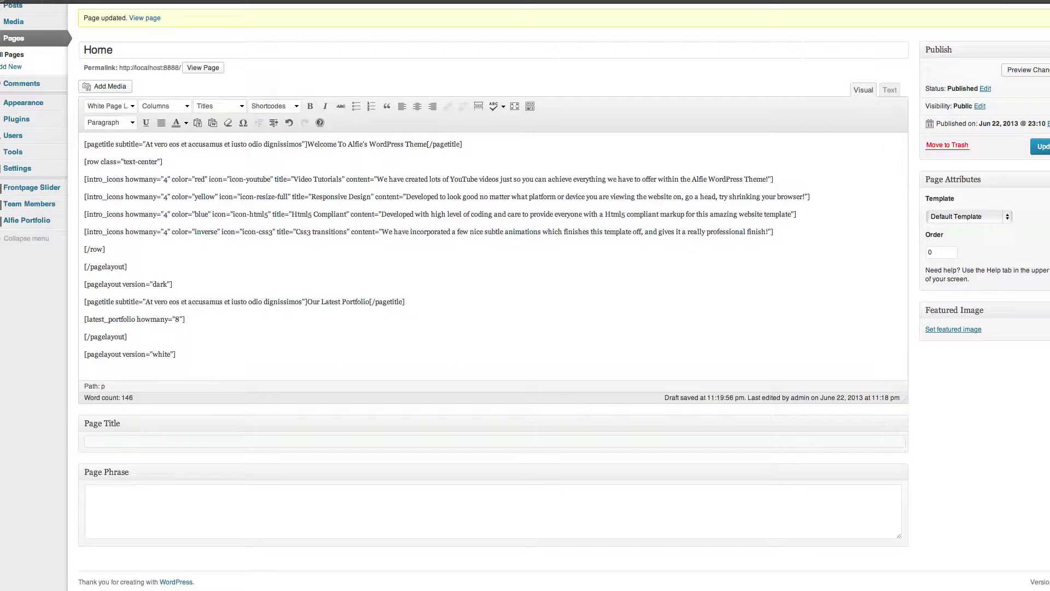
{"action": "scroll", "coordinate": [327, 333], "scroll_direction": "down", "scroll_amount": 3}
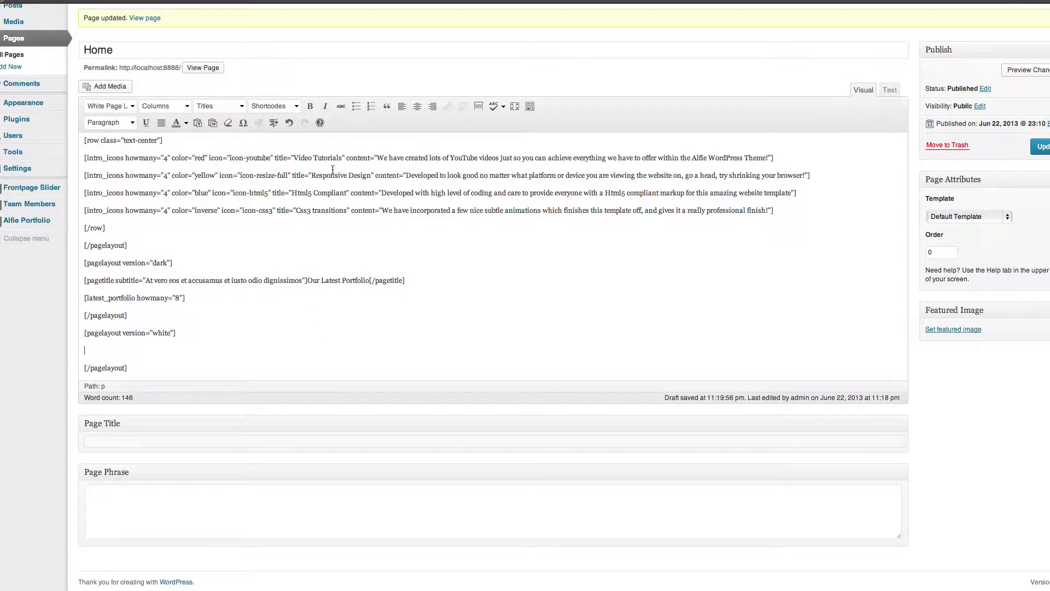
{"action": "type", "text": "Our Latest Clients"}
{"action": "left_click_drag", "start_coordinate": [152, 352], "coordinate": [53, 350]}
{"action": "left_click", "coordinate": [215, 107]}
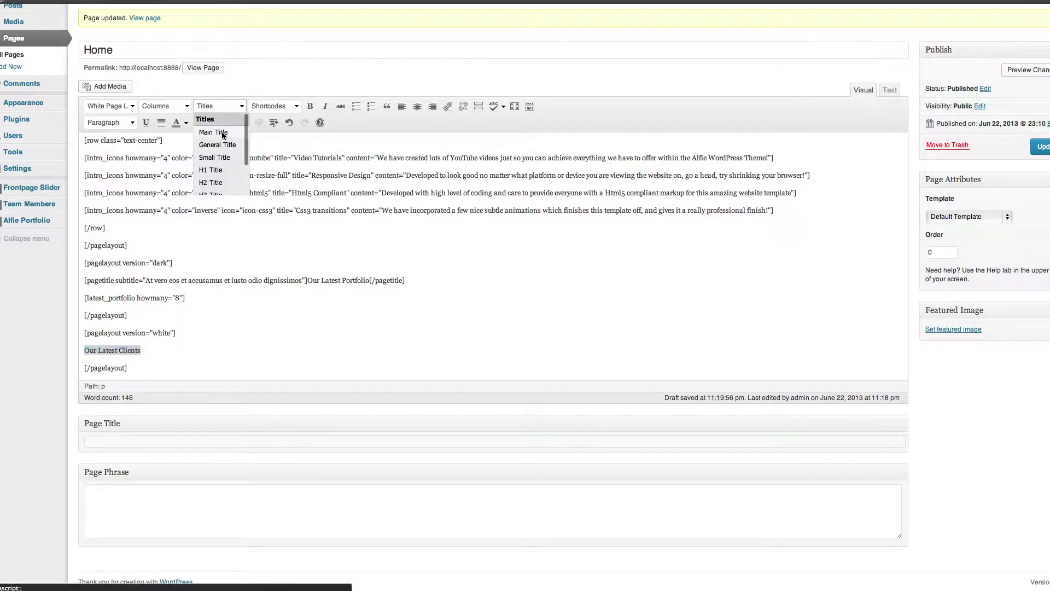
{"action": "left_click", "coordinate": [242, 144]}
{"action": "type", "text": "At vero eos et accusamus et iusto odio dignissimos"}
{"action": "key", "text": "Return"}
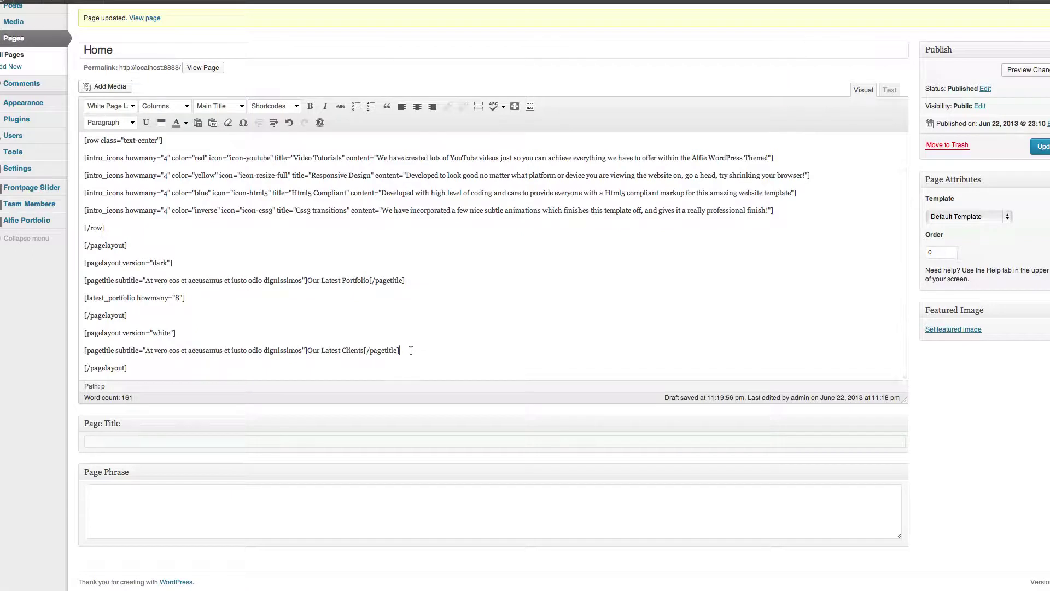
- Insert an empty Clients Show shortcode on a line below the clients title
{"action": "key", "text": "BackSpace"}
{"action": "key", "text": "BackSpace"}
{"action": "key", "text": "BackSpace"}
{"action": "key", "text": "BackSpace"}
{"action": "key", "text": "BackSpace"}
{"action": "key", "text": "BackSpace"}
{"action": "key", "text": "BackSpace"}
{"action": "key", "text": "BackSpace"}
{"action": "key", "text": "BackSpace"}
{"action": "key", "text": "BackSpace"}
{"action": "key", "text": "BackSpace"}
{"action": "key", "text": "BackSpace"}
{"action": "key", "text": "BackSpace"}
{"action": "left_click", "coordinate": [270, 106]}
{"action": "scroll", "coordinate": [310, 154], "scroll_direction": "down", "scroll_amount": 8}
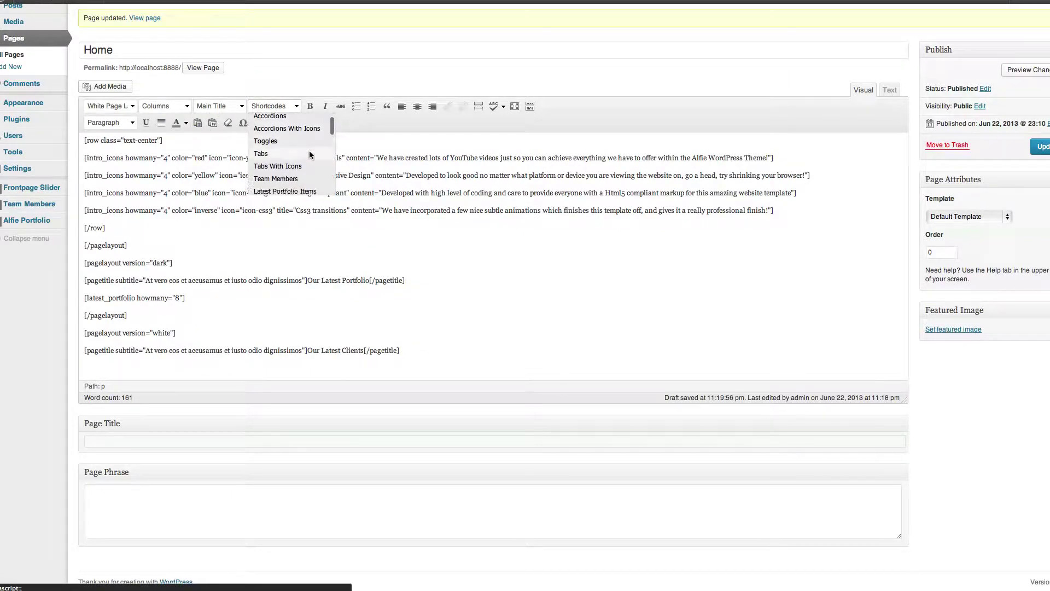
{"action": "scroll", "coordinate": [309, 155], "scroll_direction": "down", "scroll_amount": 1}
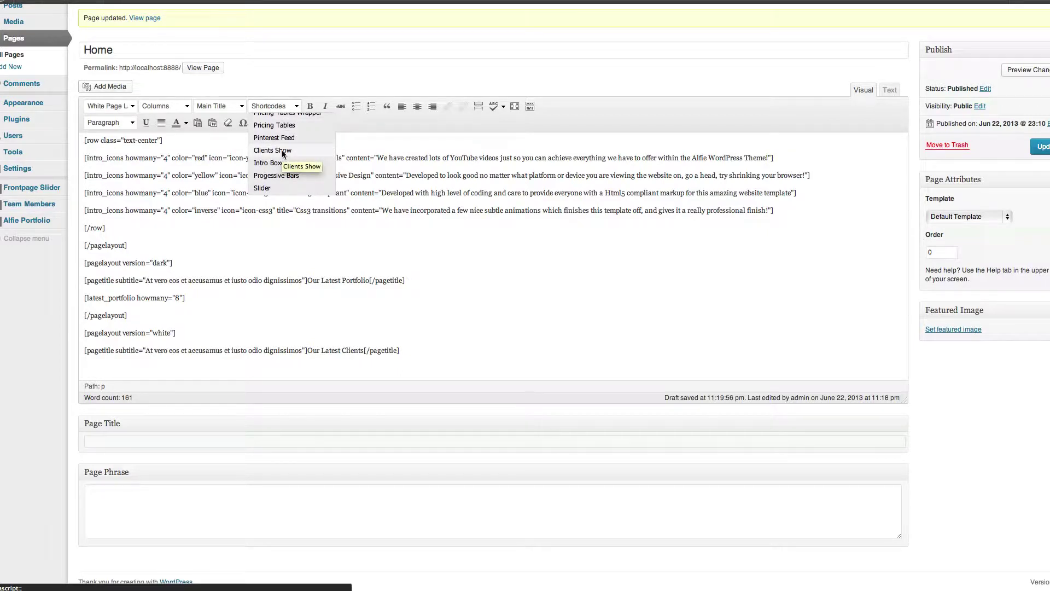
{"action": "left_click", "coordinate": [283, 153]}
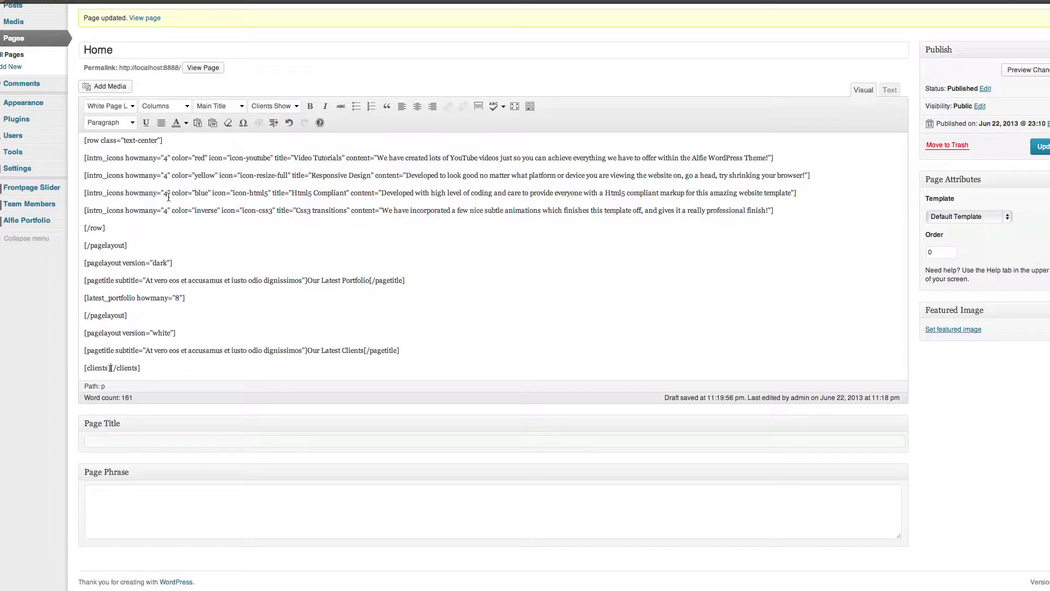
- Upload the four client logo images via Add Media and insert them into the clients block
{"action": "left_click", "coordinate": [118, 88]}
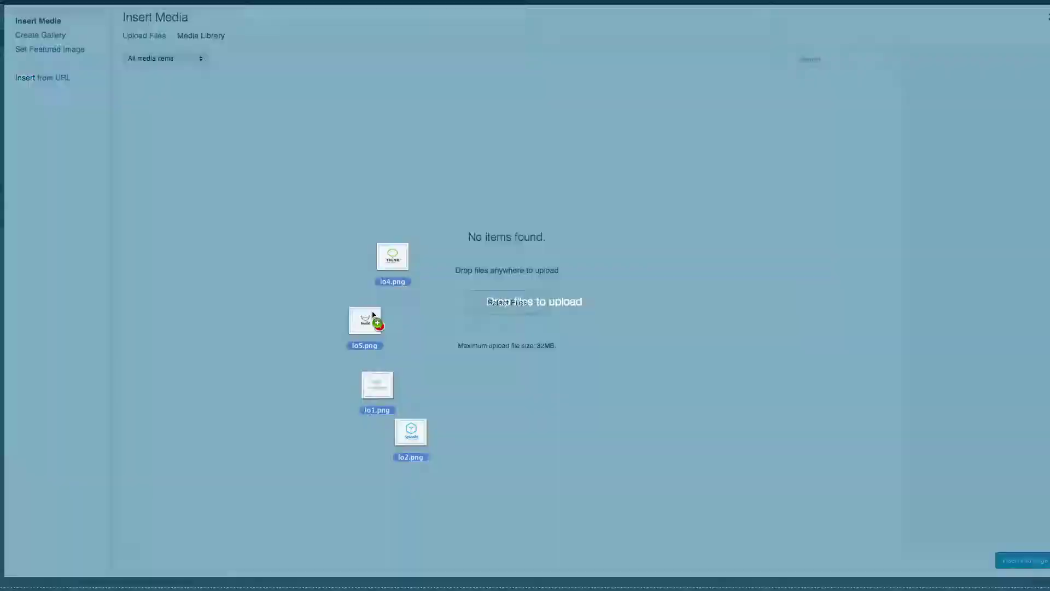
{"action": "left_click_drag", "start_coordinate": [375, 319], "coordinate": [419, 308]}
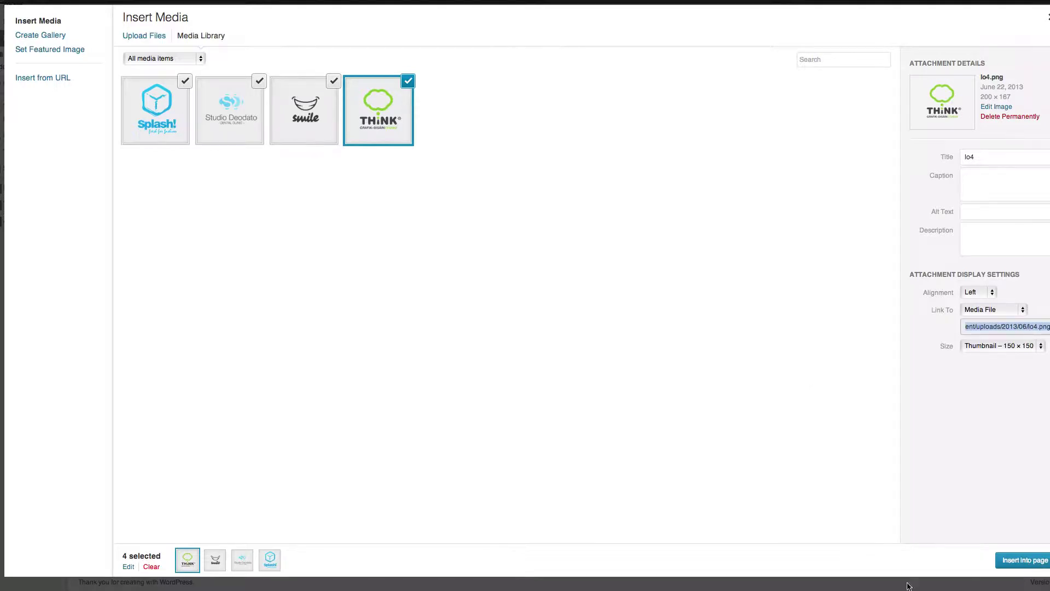
{"action": "left_click", "coordinate": [1022, 559]}
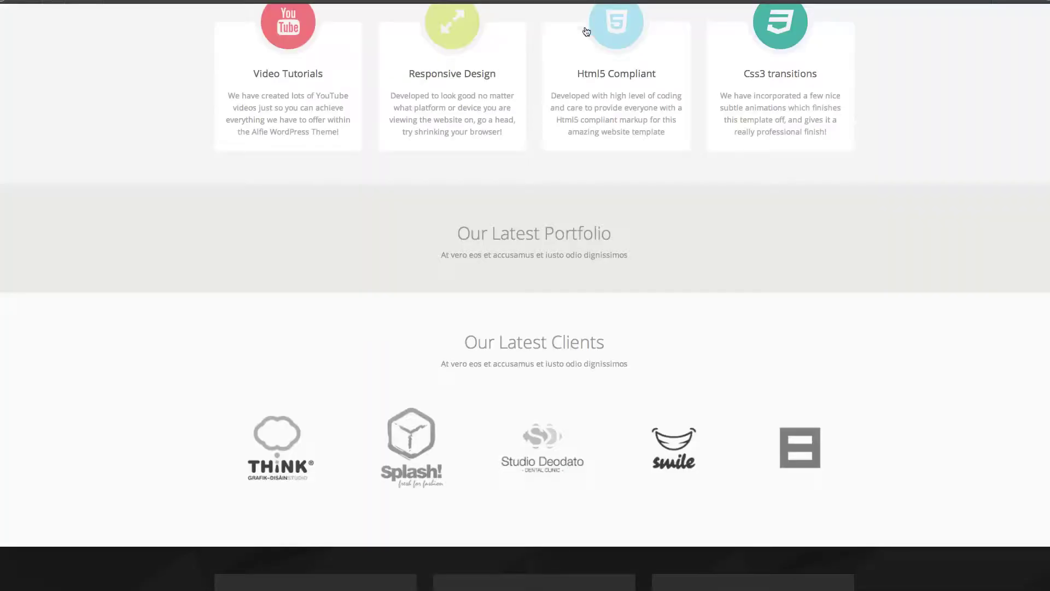
{"action": "scroll", "coordinate": [707, 233], "scroll_direction": "down", "scroll_amount": 2}
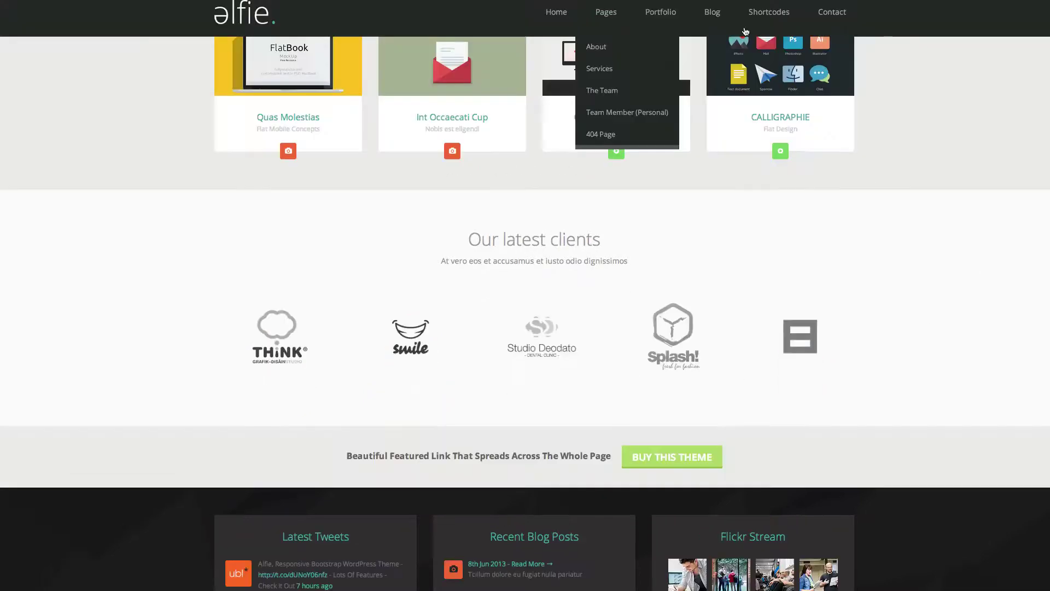
{"action": "scroll", "coordinate": [752, 163], "scroll_direction": "down", "scroll_amount": 3}
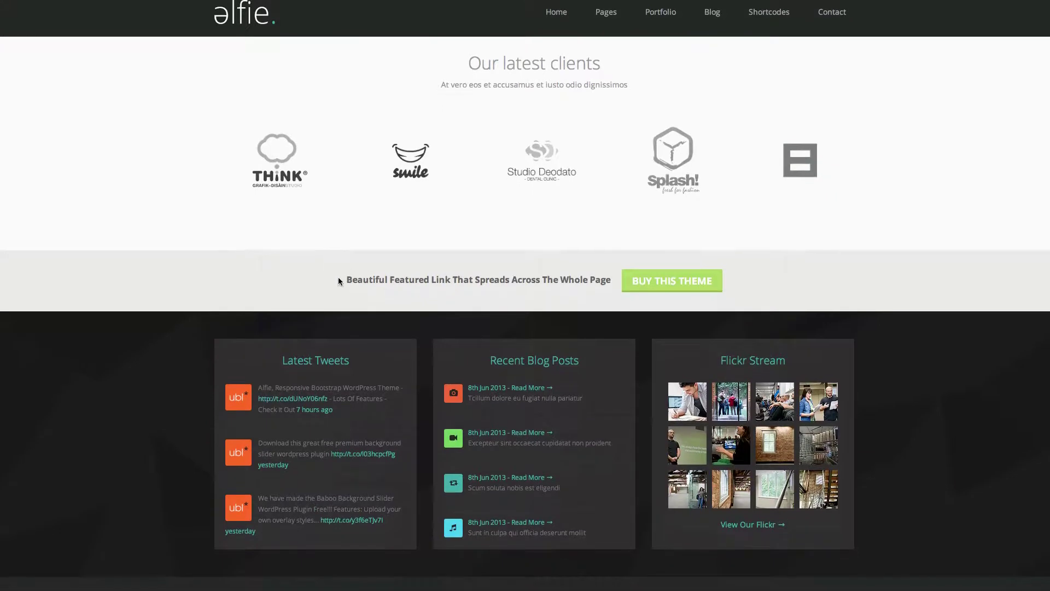
{"action": "left_click_drag", "start_coordinate": [339, 281], "coordinate": [699, 292]}
{"action": "key", "text": "super+c"}
{"action": "left_click", "coordinate": [686, 294]}
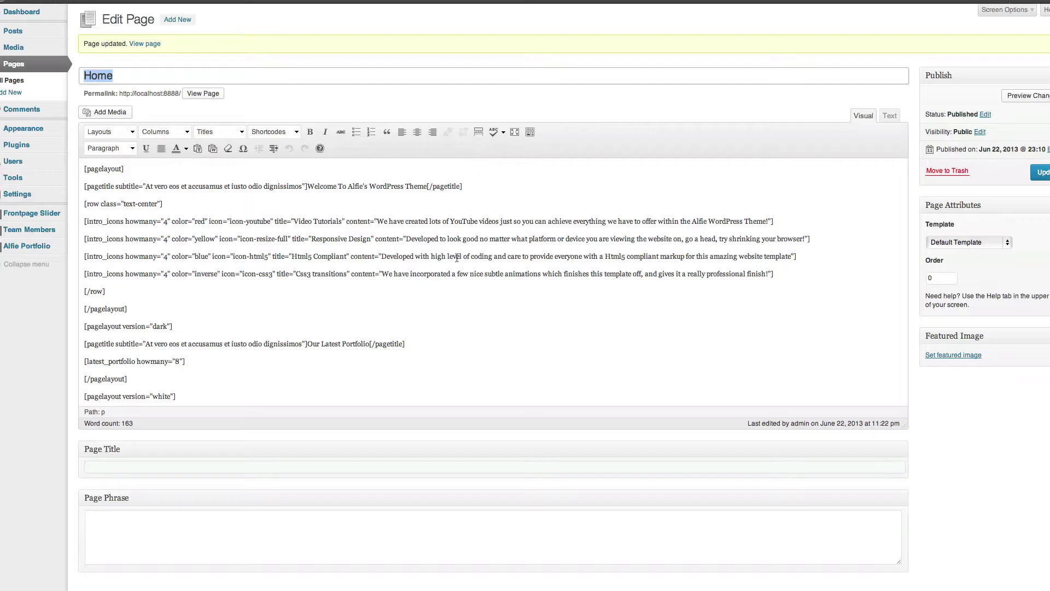
{"action": "scroll", "coordinate": [420, 326], "scroll_direction": "down", "scroll_amount": 5}
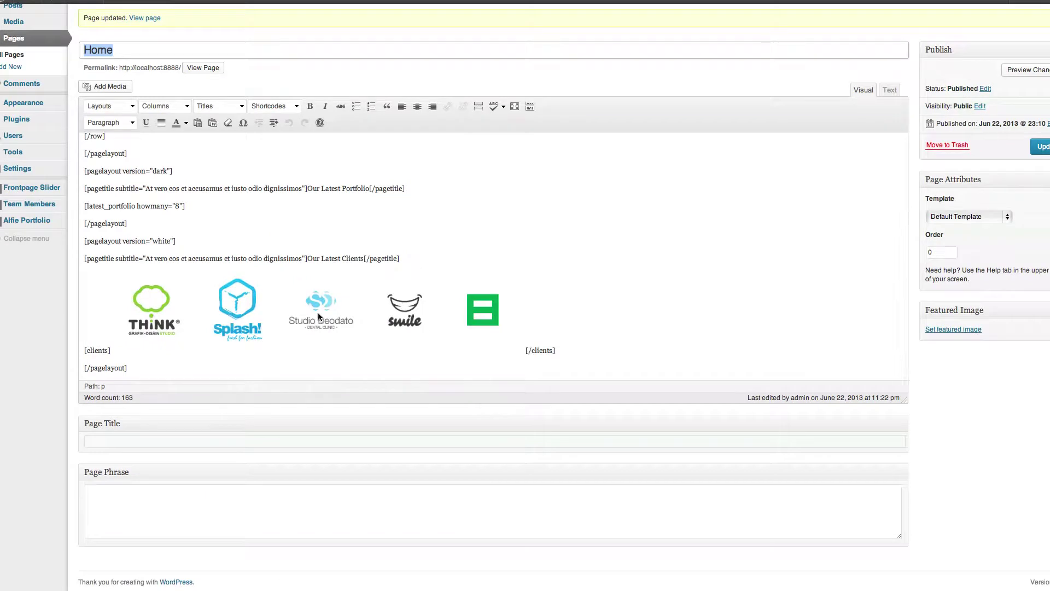
- Start a new line after the final [/pagelayout] and insert a Featured Link shortcode
{"action": "left_click", "coordinate": [159, 371]}
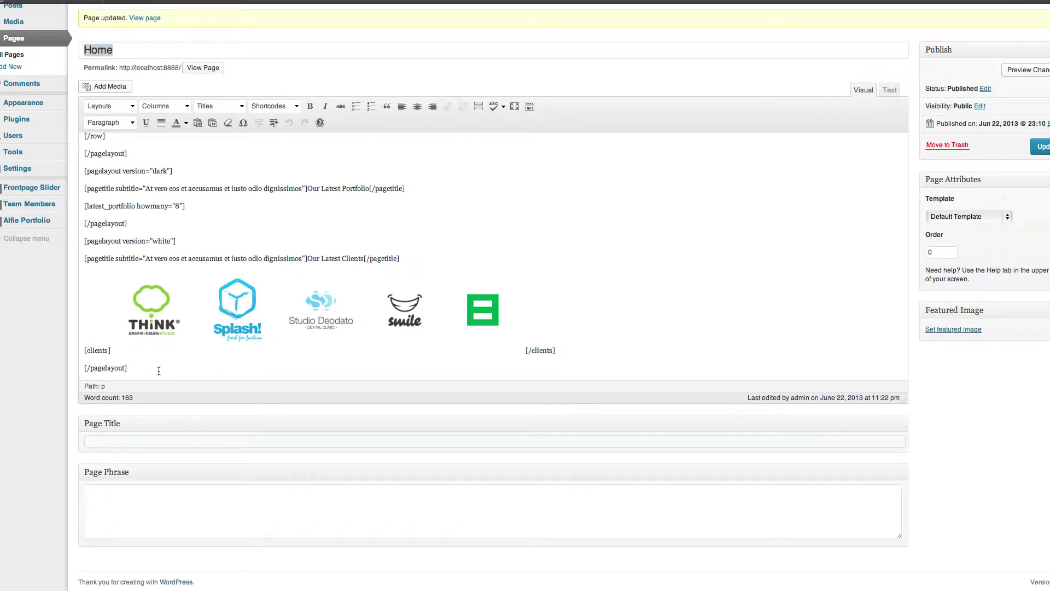
{"action": "key", "text": "Return"}
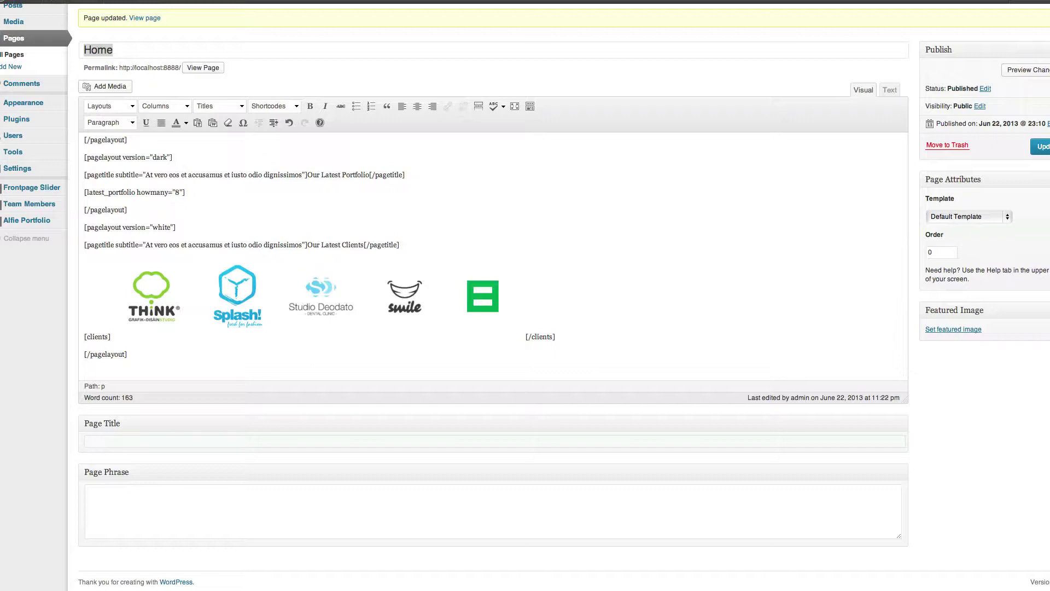
{"action": "scroll", "coordinate": [251, 336], "scroll_direction": "down", "scroll_amount": 1}
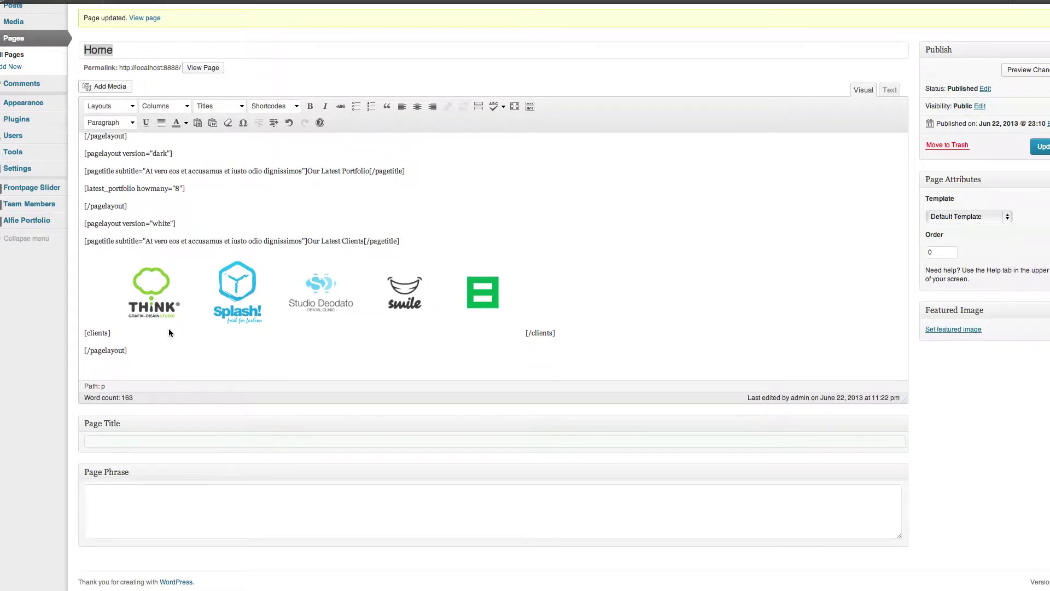
{"action": "left_click", "coordinate": [273, 106]}
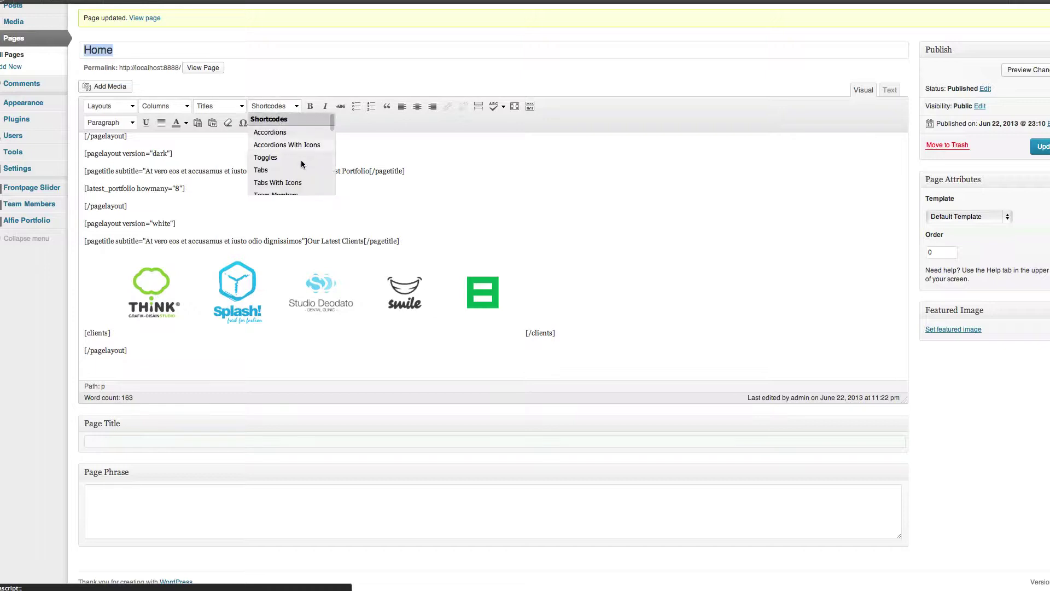
{"action": "scroll", "coordinate": [302, 164], "scroll_direction": "down", "scroll_amount": 5}
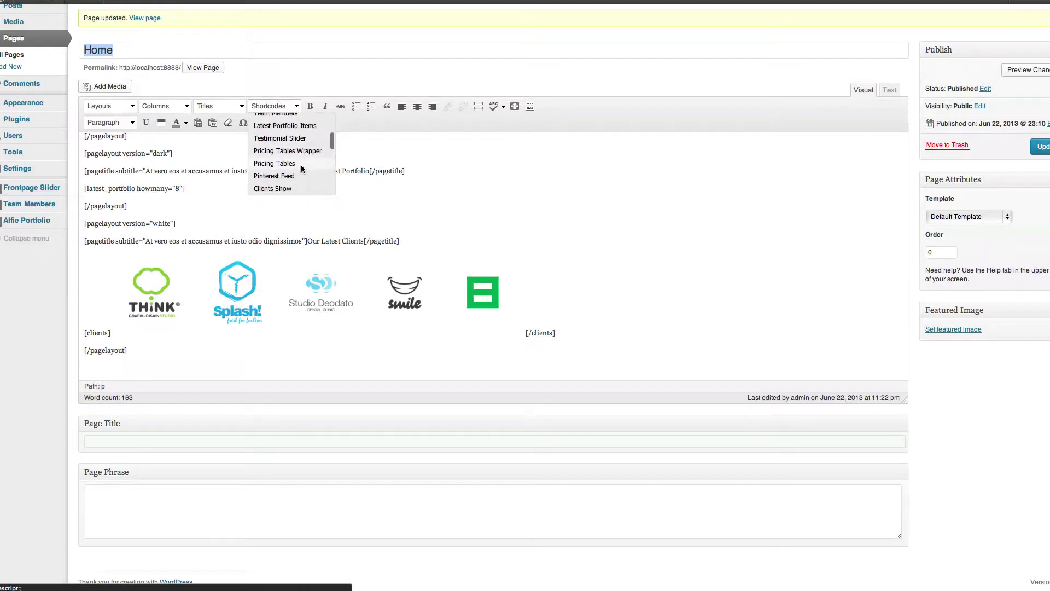
{"action": "scroll", "coordinate": [301, 165], "scroll_direction": "down", "scroll_amount": 5}
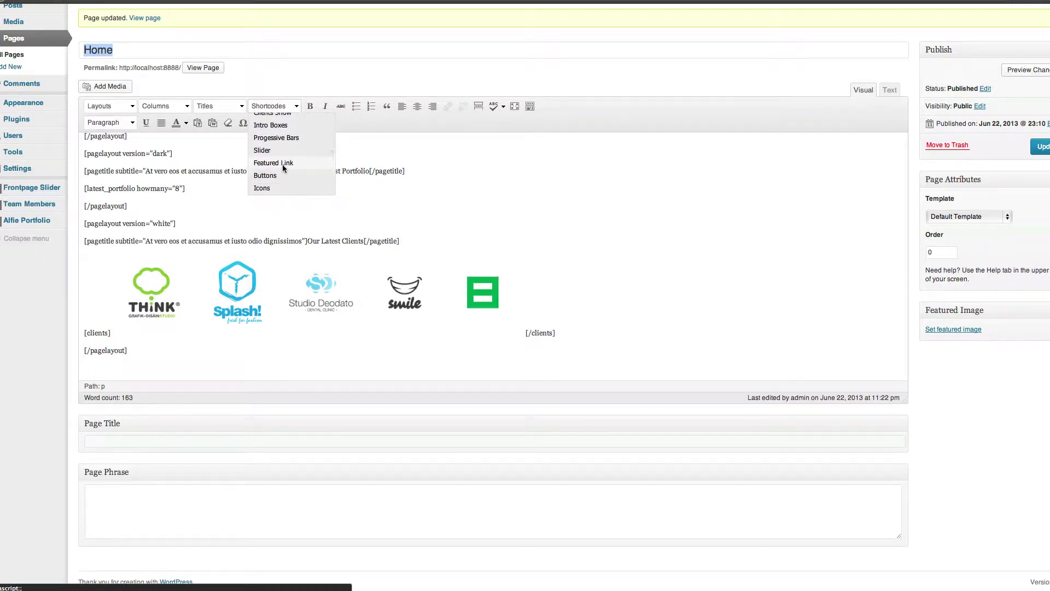
{"action": "left_click", "coordinate": [282, 163]}
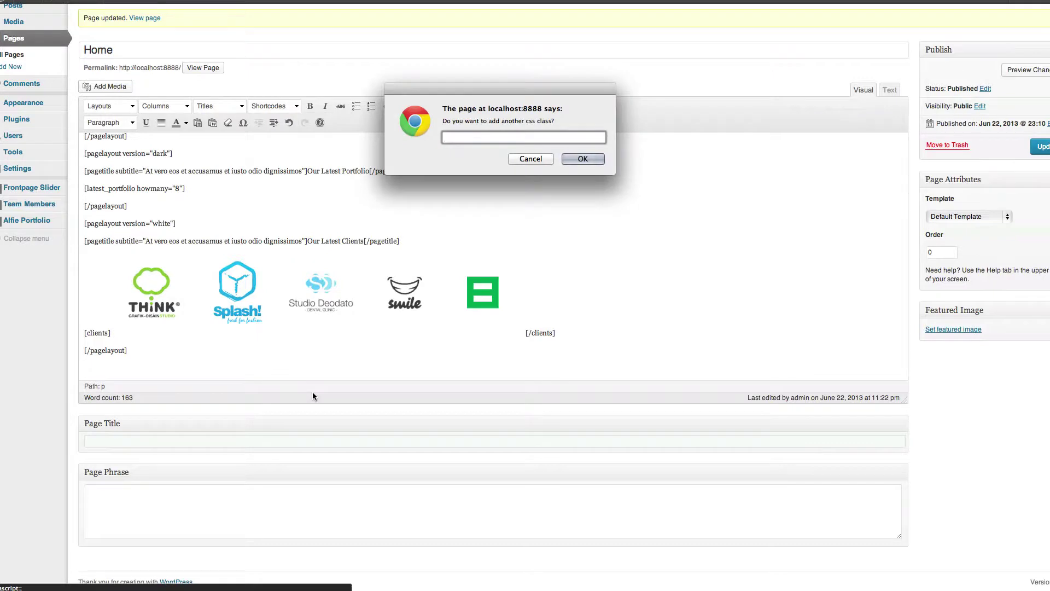
- Fill in the featured link: no class, # link, 'Buy This Theme' button, pasted tagline, green colour
{"action": "key", "text": "Return"}
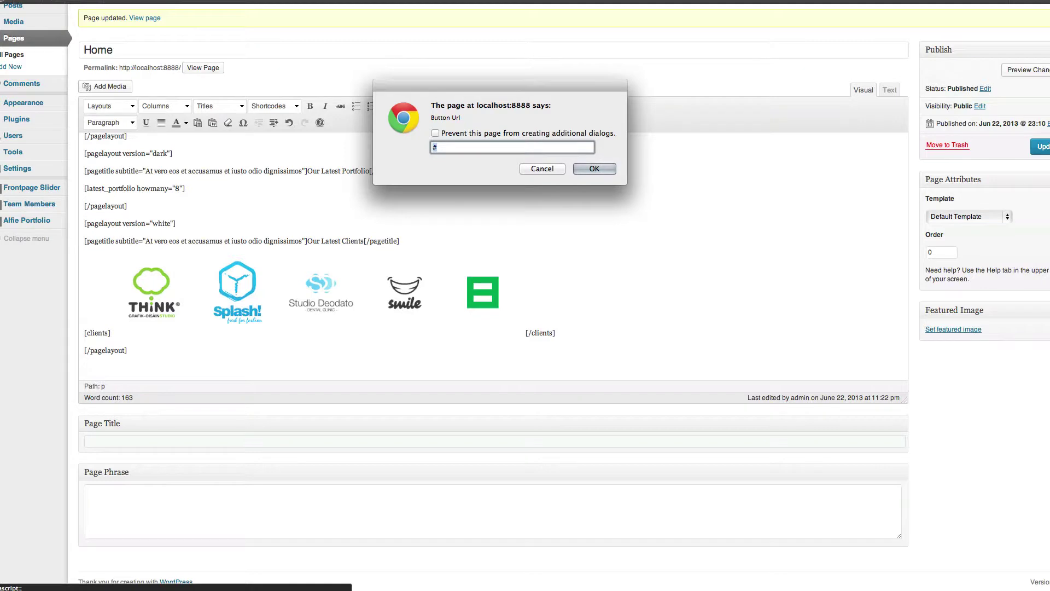
{"action": "key", "text": "Return"}
{"action": "type", "text": "Buy This Theme"}
{"action": "left_click", "coordinate": [586, 169]}
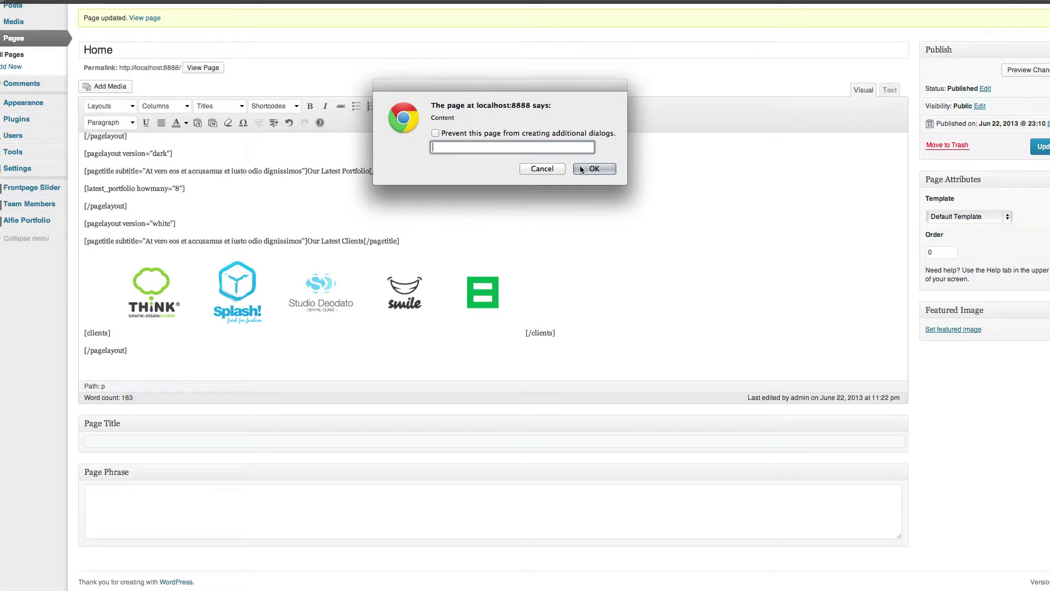
{"action": "key", "text": "super+v"}
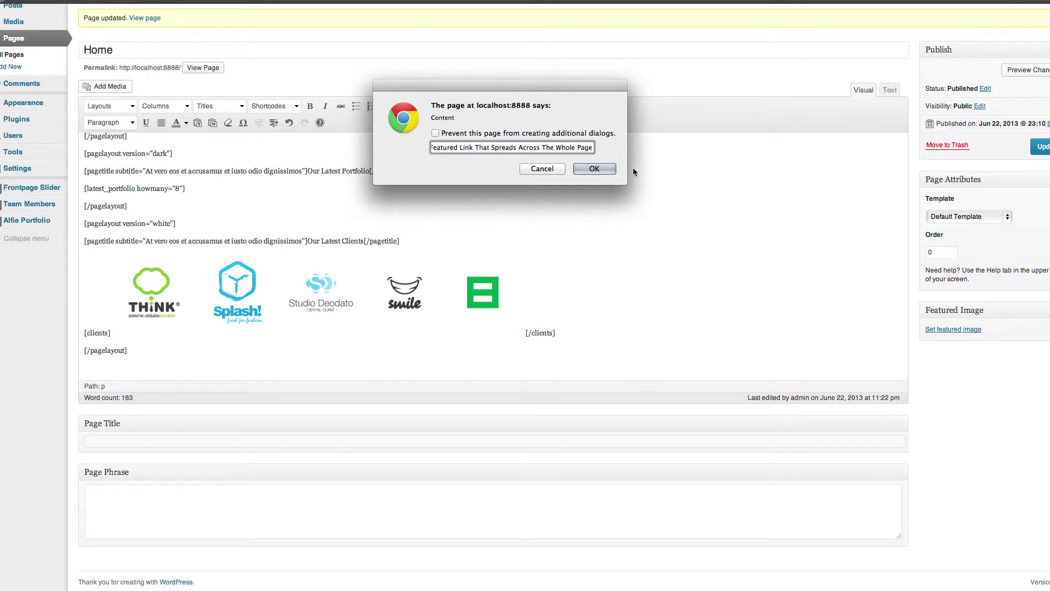
{"action": "left_click", "coordinate": [607, 169]}
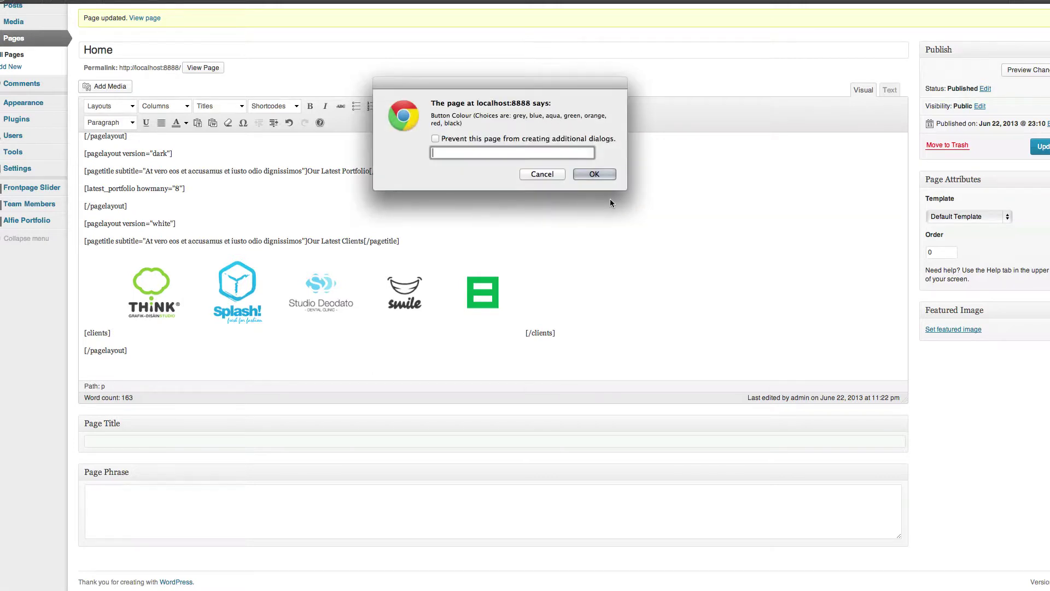
{"action": "type", "text": "green"}
{"action": "key", "text": "Return"}
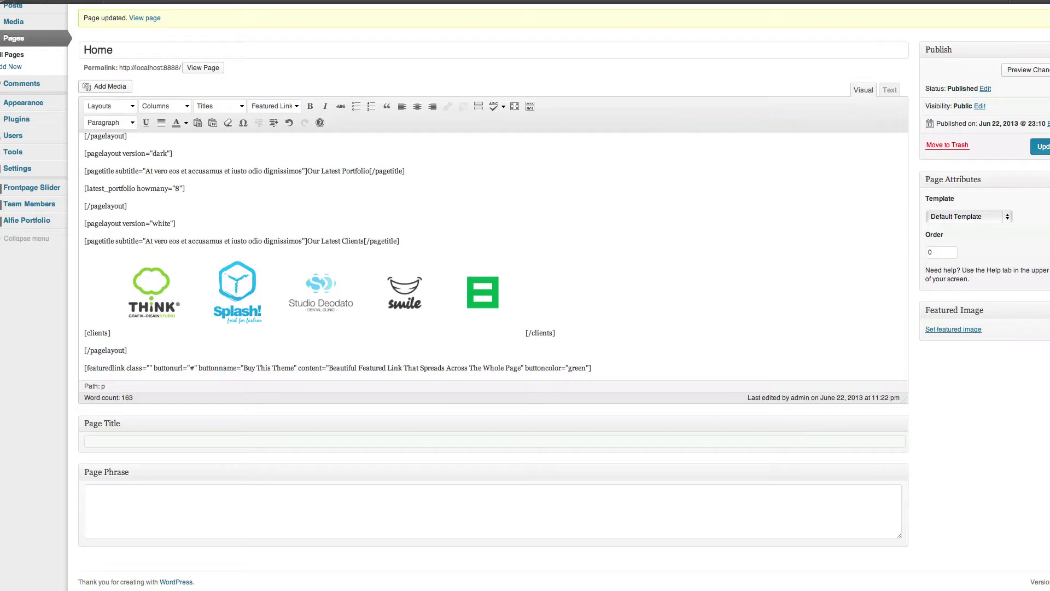
- Update the Home page, then check the clients logos and green Buy This Theme bar on the live page
{"action": "left_click", "coordinate": [1038, 146]}
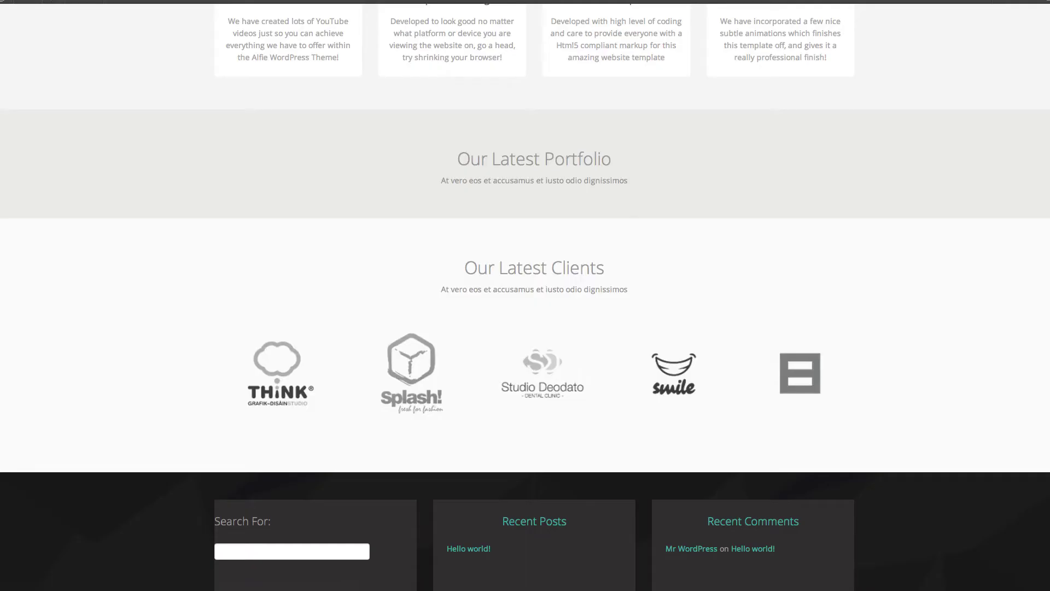
{"action": "key", "text": "ctrl+r"}
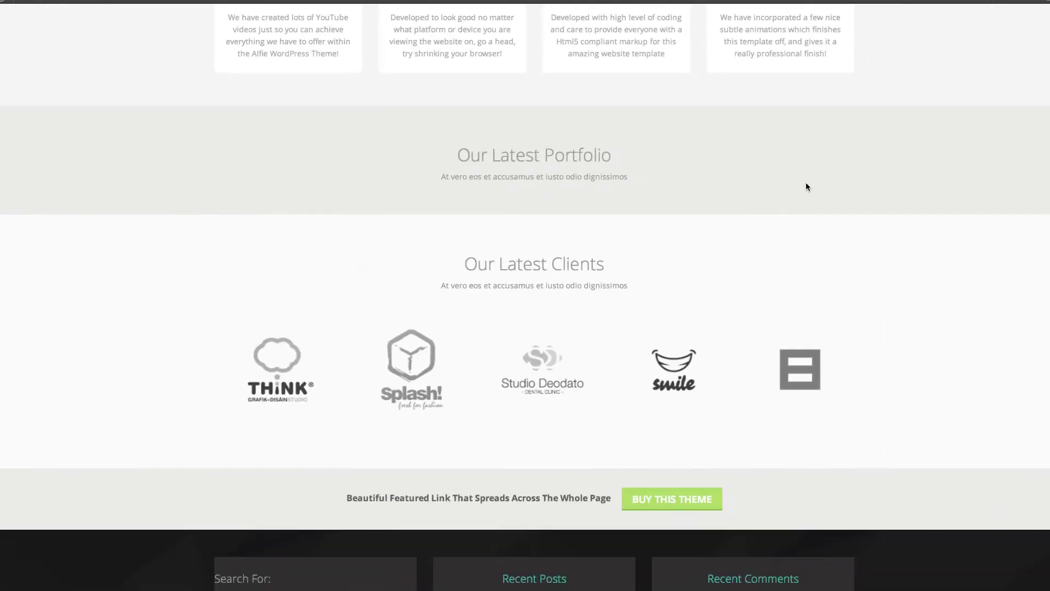
{"action": "scroll", "coordinate": [876, 317], "scroll_direction": "up", "scroll_amount": 5}
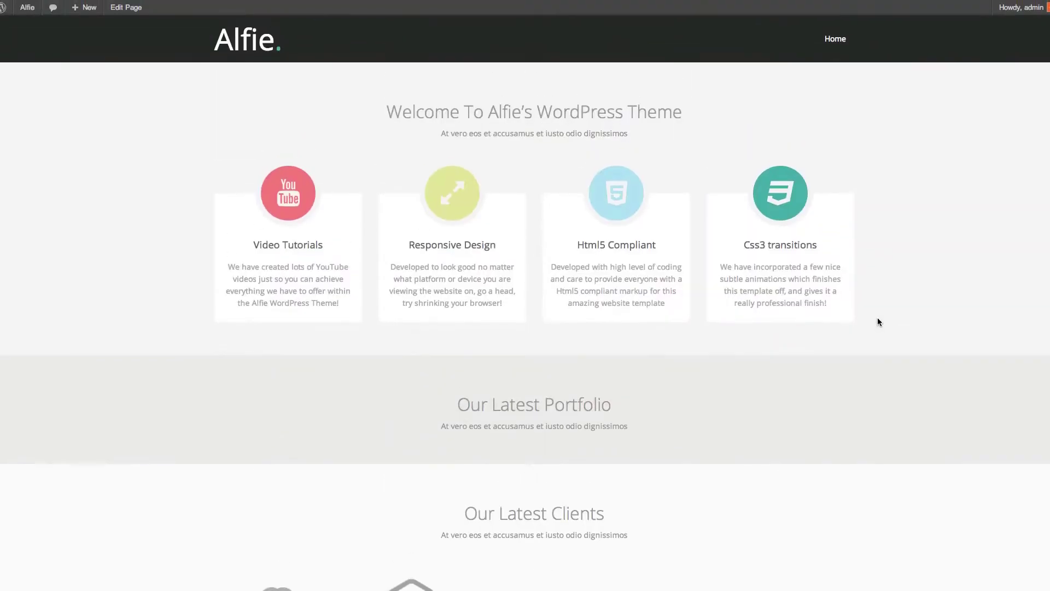
{"action": "scroll", "coordinate": [878, 322], "scroll_direction": "down", "scroll_amount": 1}
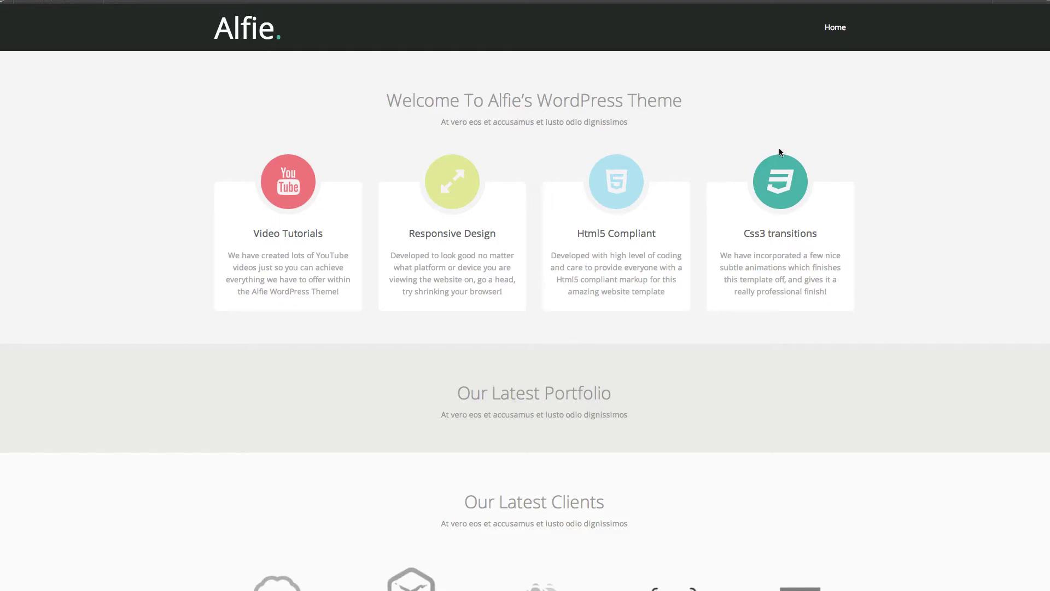
{"action": "scroll", "coordinate": [814, 190], "scroll_direction": "down", "scroll_amount": 7}
{"action": "scroll", "coordinate": [815, 190], "scroll_direction": "down", "scroll_amount": 5}
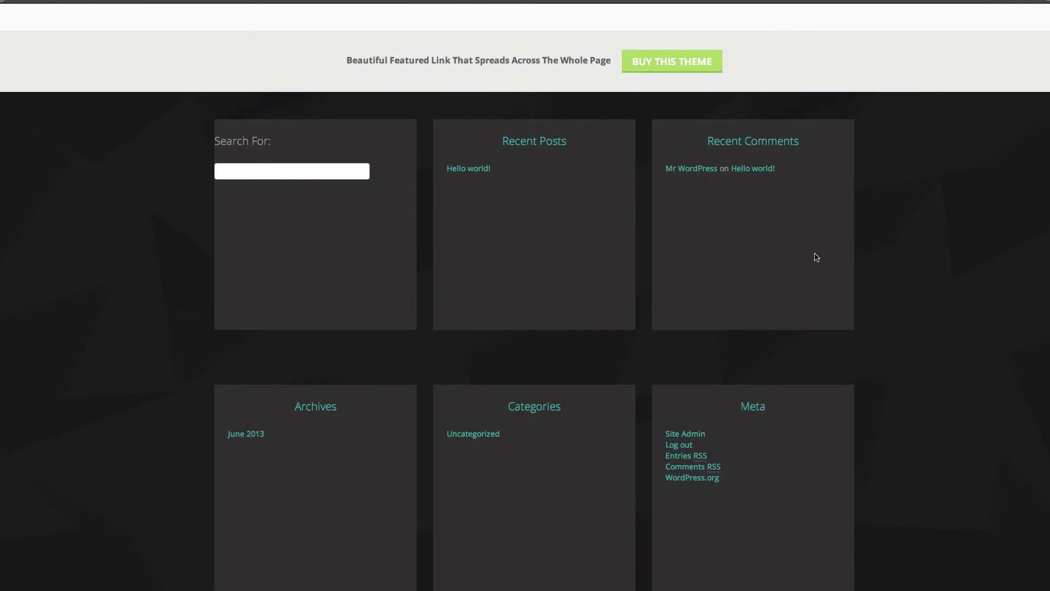
{"action": "scroll", "coordinate": [901, 219], "scroll_direction": "up", "scroll_amount": 7}
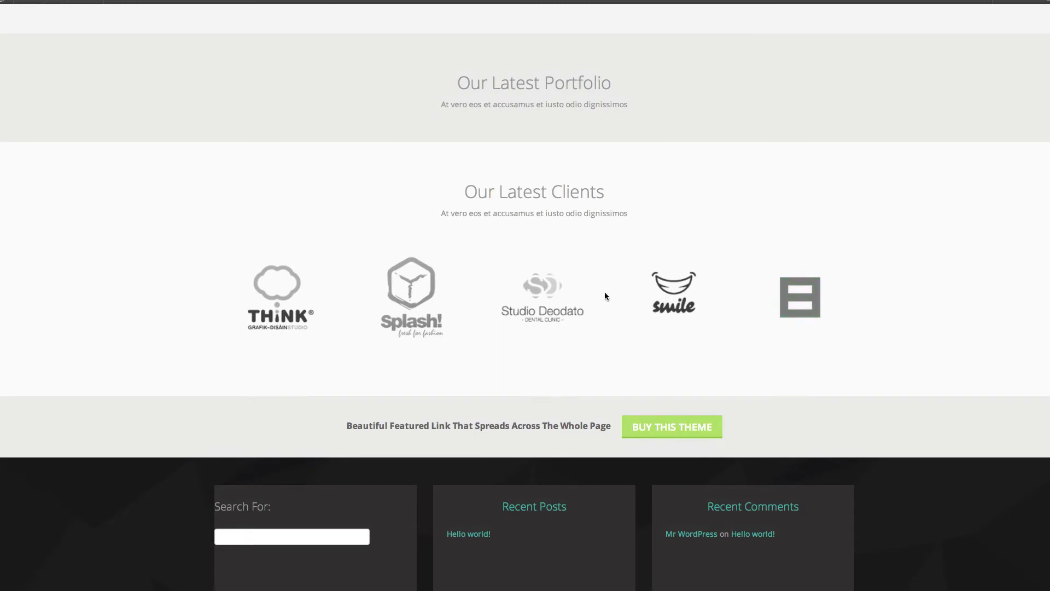
{"action": "scroll", "coordinate": [979, 382], "scroll_direction": "down", "scroll_amount": 2}
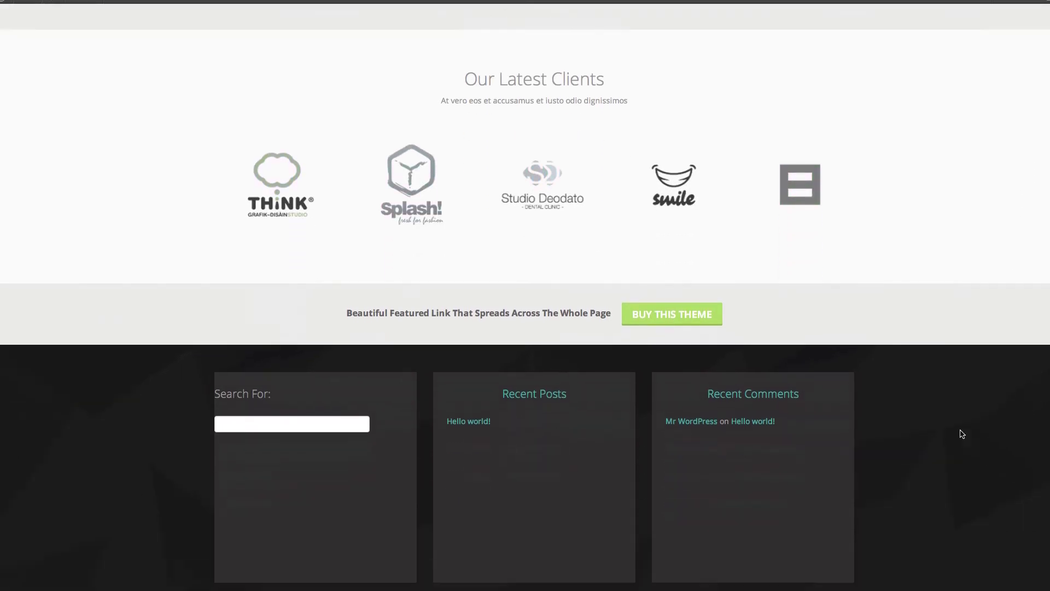
{"action": "scroll", "coordinate": [962, 434], "scroll_direction": "down", "scroll_amount": 3}
{"action": "scroll", "coordinate": [924, 355], "scroll_direction": "up", "scroll_amount": 5}
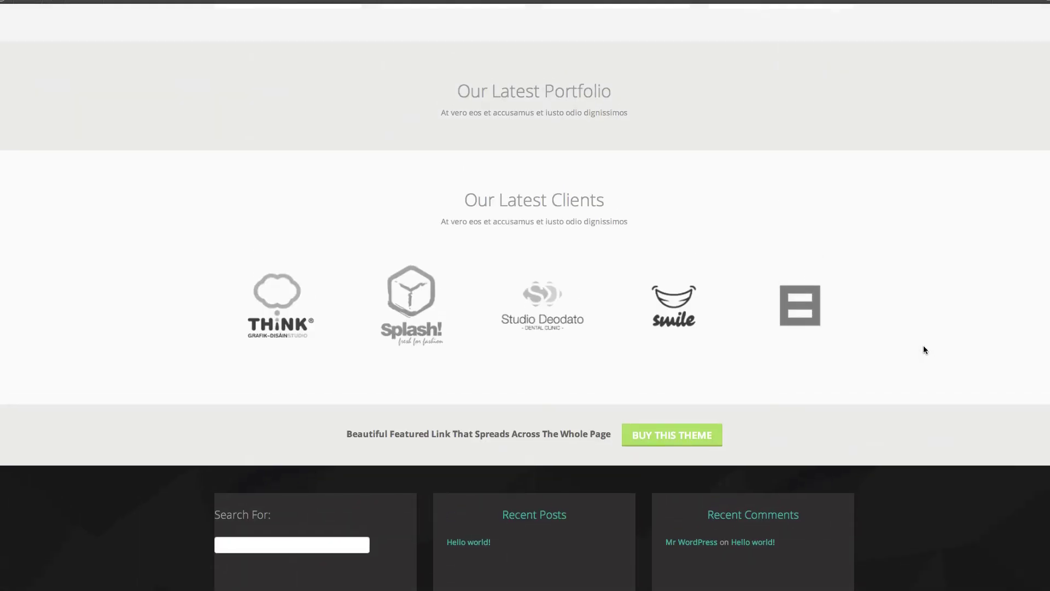
{"action": "scroll", "coordinate": [923, 345], "scroll_direction": "up", "scroll_amount": 6}
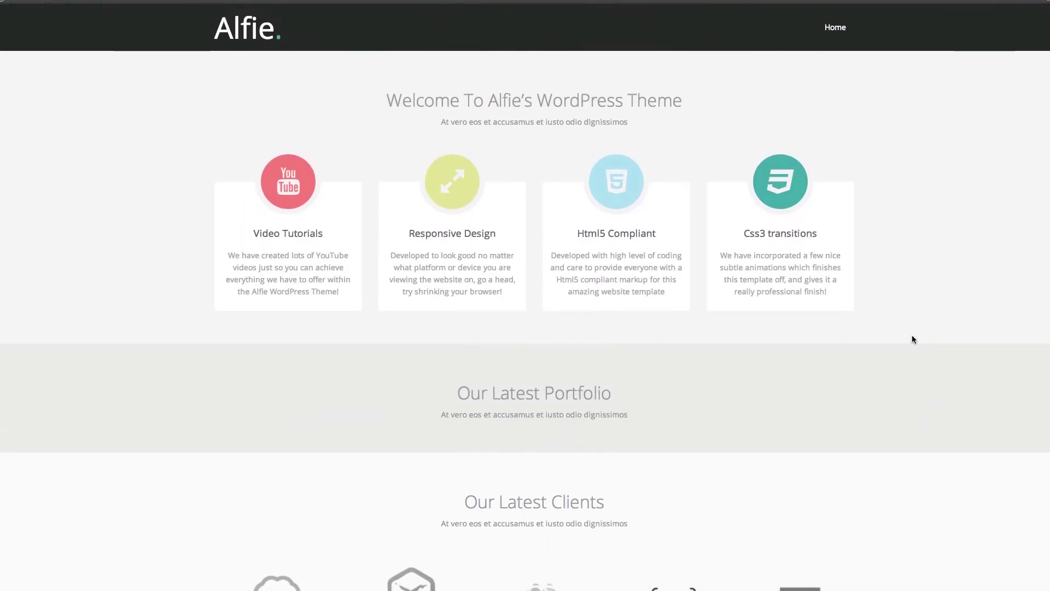